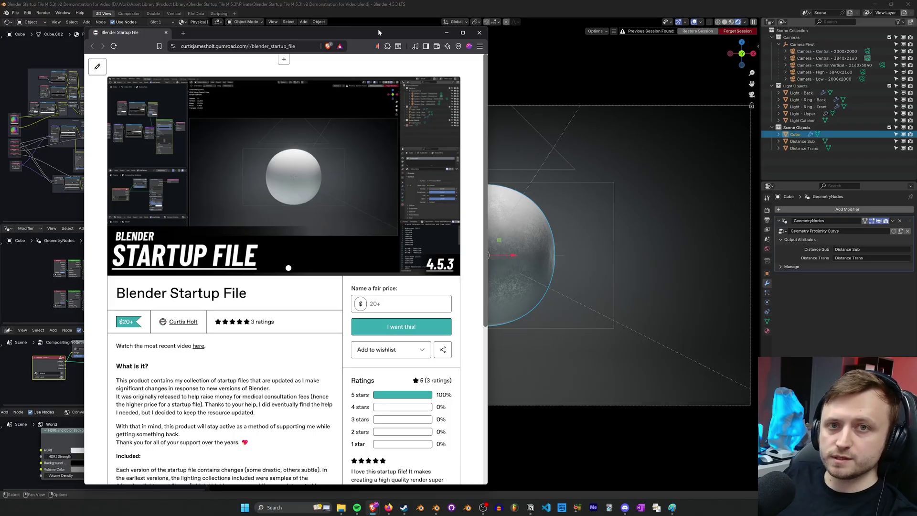
# Switch to the Blender window, make it fullscreen and widen the node editors beside the viewport.
pyautogui.click(381, 4)
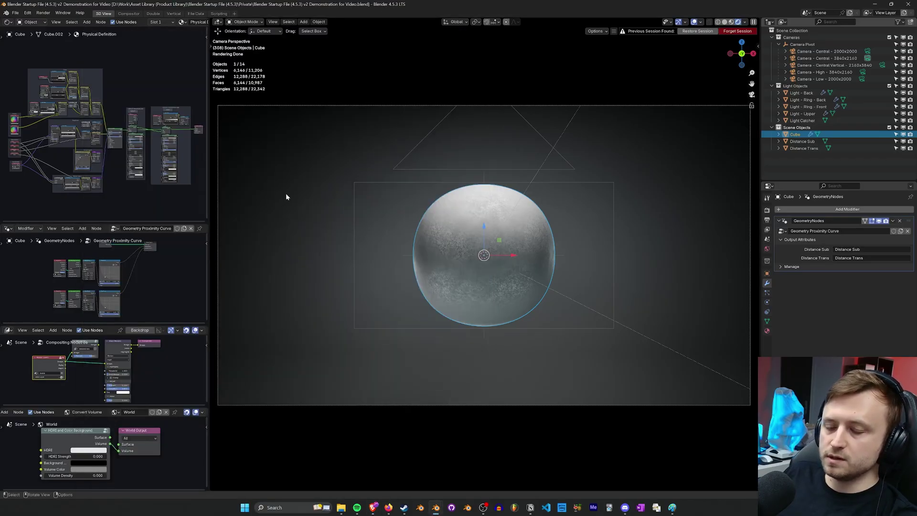
pyautogui.click(63, 13)
pyautogui.click(79, 38)
pyautogui.scroll(3, 228, 189)
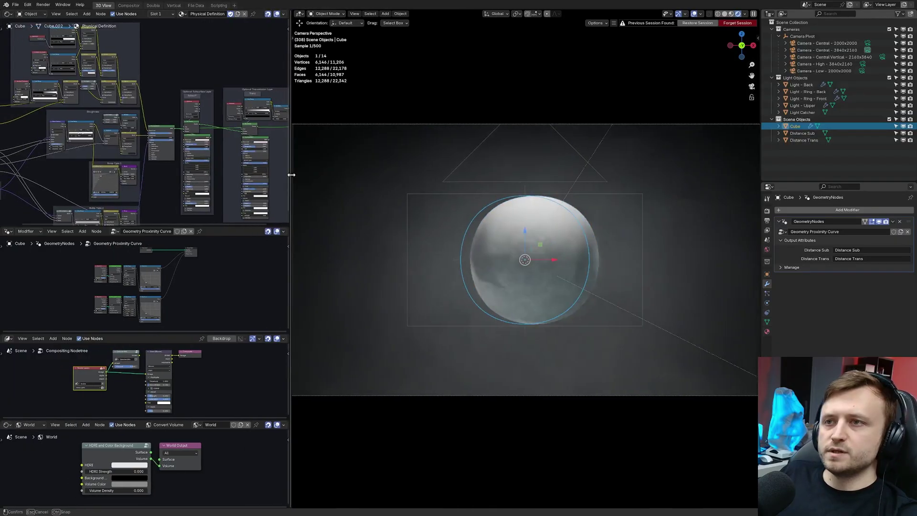
# Examine the main texture and shading nodes of the cube's Physical Definition material.
pyautogui.moveTo(228, 189); pyautogui.dragTo(215, 176, button='middle')
pyautogui.scroll(-4, 215, 176)
pyautogui.moveTo(157, 207); pyautogui.dragTo(28, 51)
pyautogui.press('r')
pyautogui.press('r')
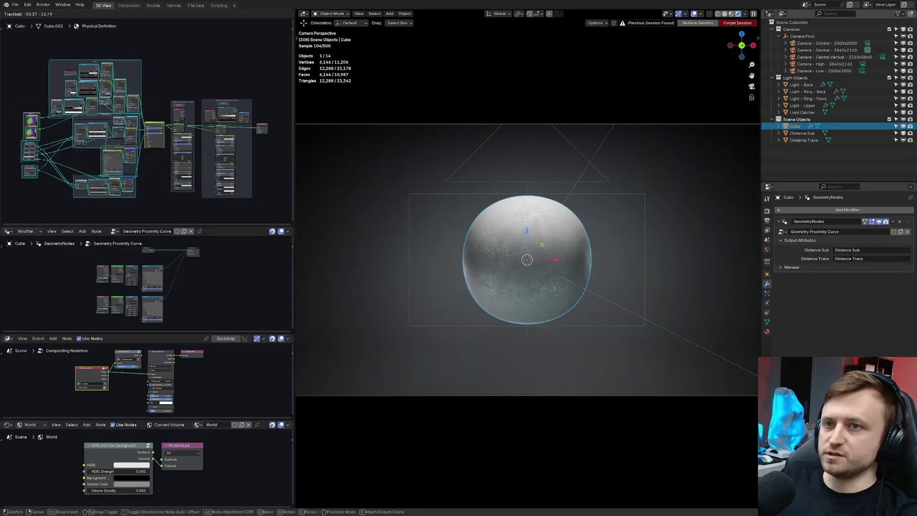
pyautogui.rightClick(116, 148)
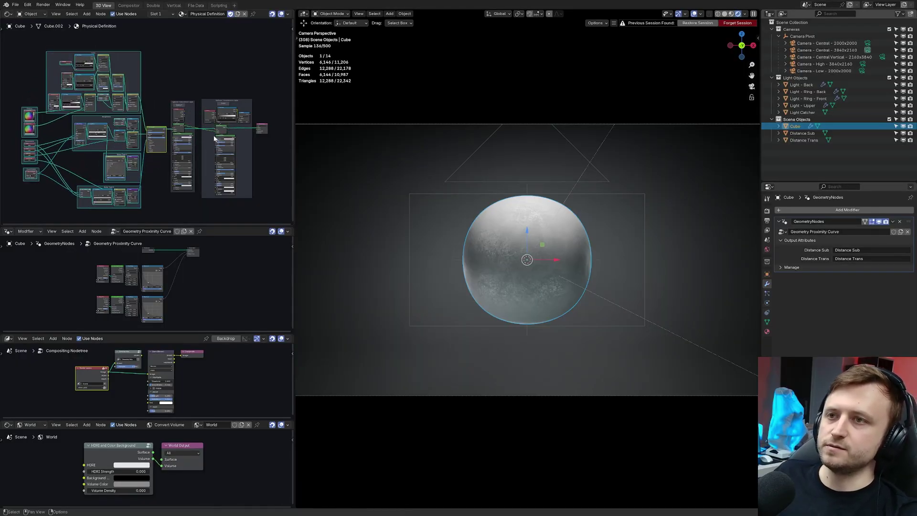
# Examine the Optional Subsurface Layer and Optional Transmission Layer frames in the Physical Definition material.
pyautogui.scroll(5, 215, 139)
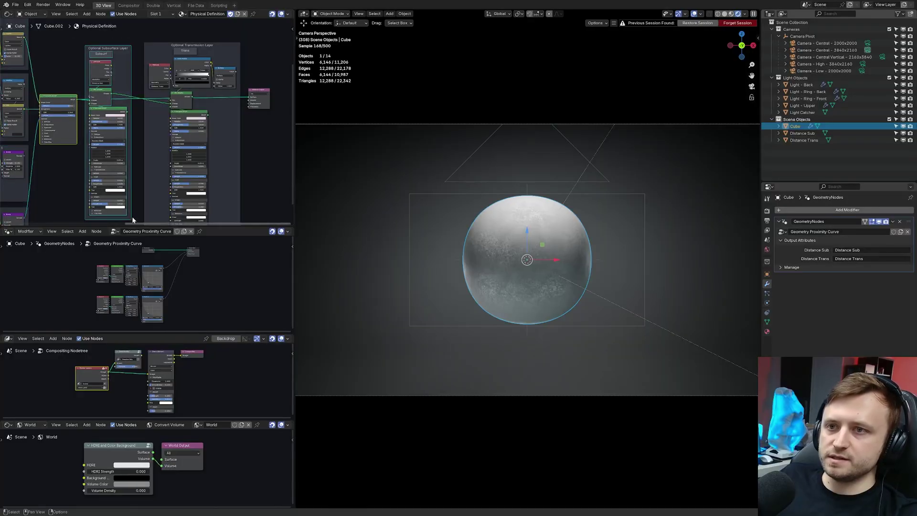
pyautogui.press('r')
pyautogui.press('r')
pyautogui.rightClick(141, 158)
pyautogui.moveTo(159, 32); pyautogui.dragTo(233, 222)
pyautogui.press('r')
pyautogui.press('r')
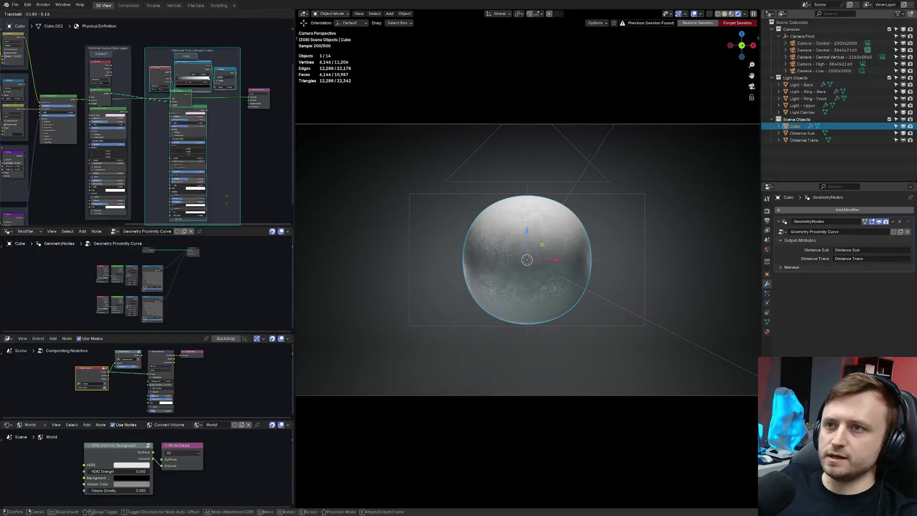
pyautogui.press('Escape')
pyautogui.scroll(3, 85, 152)
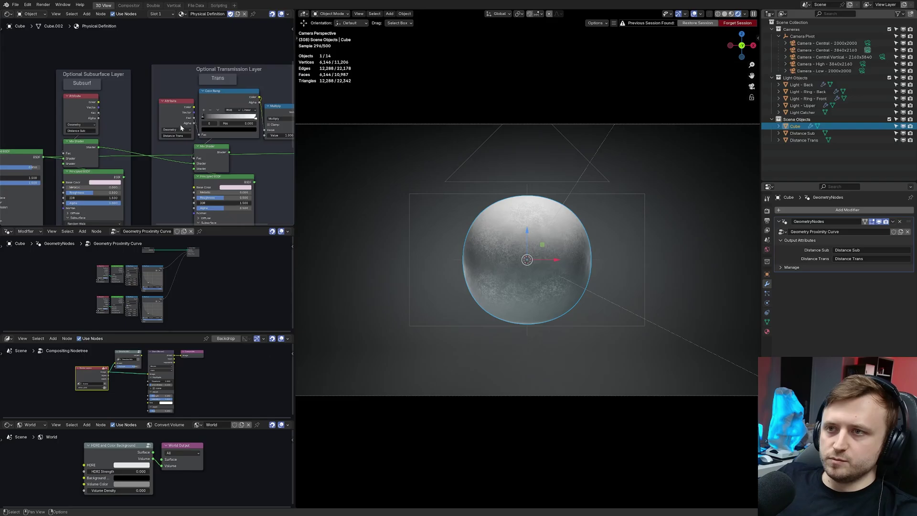
# Enlarge the geometry node editor to show the whole Geometry Proximity Curve node tree.
pyautogui.scroll(2, 192, 289)
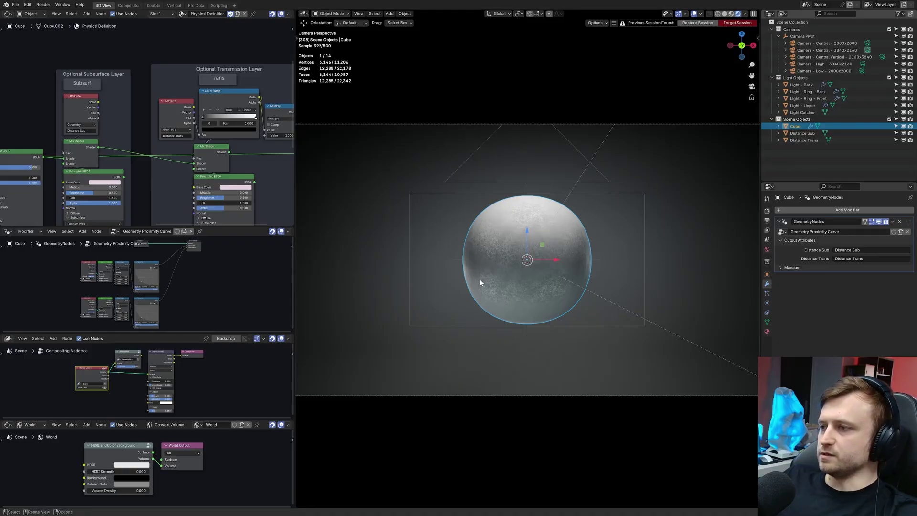
pyautogui.moveTo(217, 226); pyautogui.dragTo(205, 147)
pyautogui.scroll(7, 149, 248)
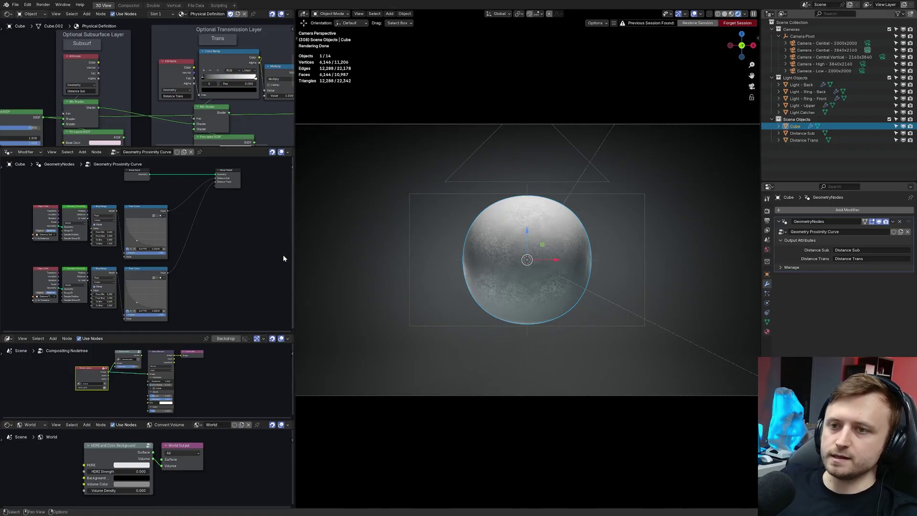
# Check the Distance Sub and Distance Trans output attribute names in the cube's GeometryNodes modifier.
pyautogui.click(848, 250)
pyautogui.click(860, 250)
pyautogui.click(784, 258)
pyautogui.click(861, 259)
pyautogui.click(861, 259)
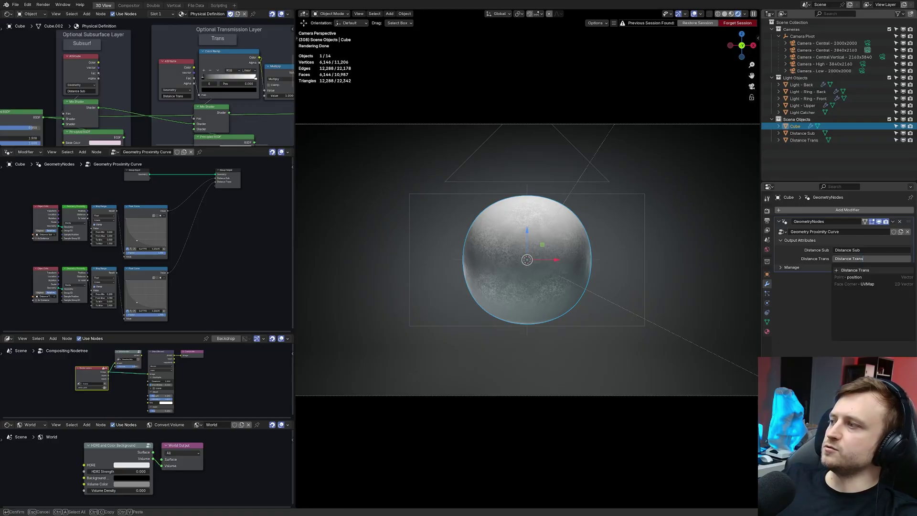
pyautogui.click(875, 251)
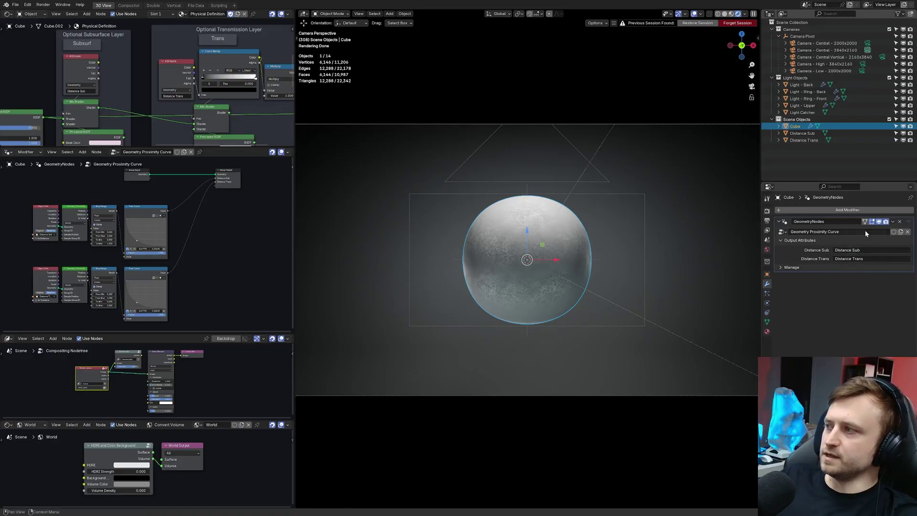
# Inspect which objects the two Object Info nodes reference in the Geometry Proximity Curve tree.
pyautogui.scroll(3, 117, 263)
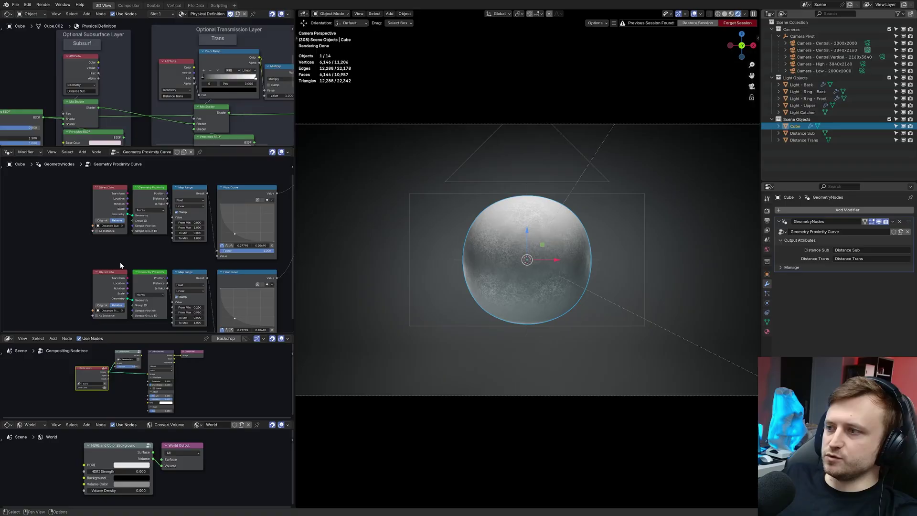
pyautogui.scroll(2, 116, 265)
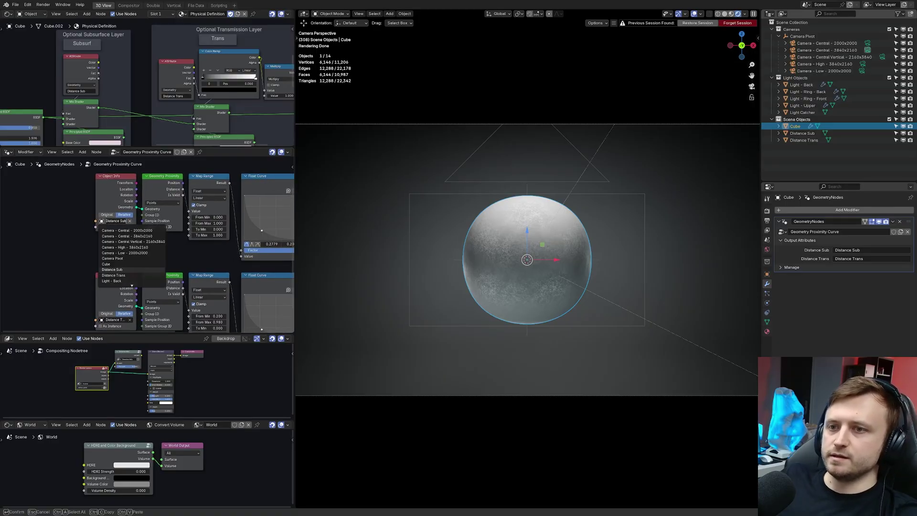
pyautogui.click(114, 320)
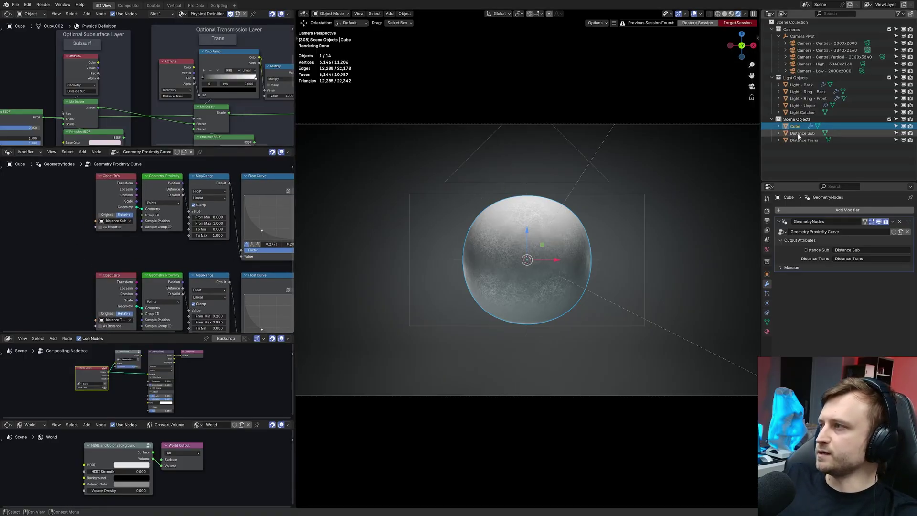
# Select the Distance Sub and Distance Trans objects in turn to locate them in the scene, and reselect the cube.
pyautogui.click(800, 134)
pyautogui.scroll(-1, 683, 197)
pyautogui.click(804, 140)
pyautogui.click(802, 133)
pyautogui.click(804, 140)
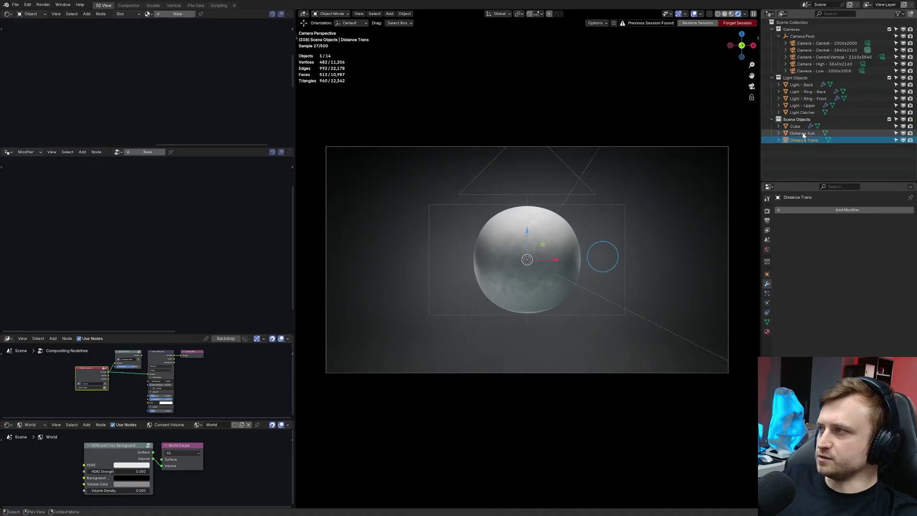
pyautogui.click(795, 126)
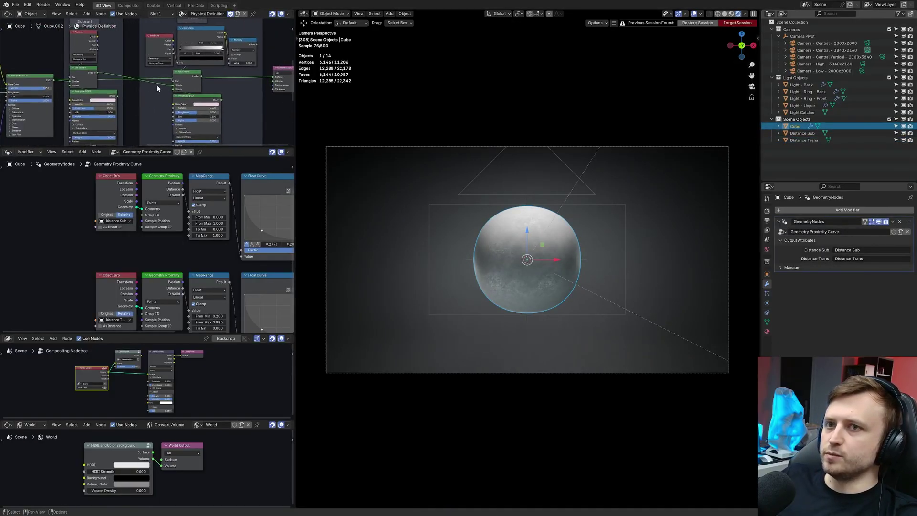
# Connect the subsurface layer's Mix Shader to the Material Output, and replace it with the transmission layer's Mix Shader.
pyautogui.moveTo(89, 74); pyautogui.dragTo(268, 80)
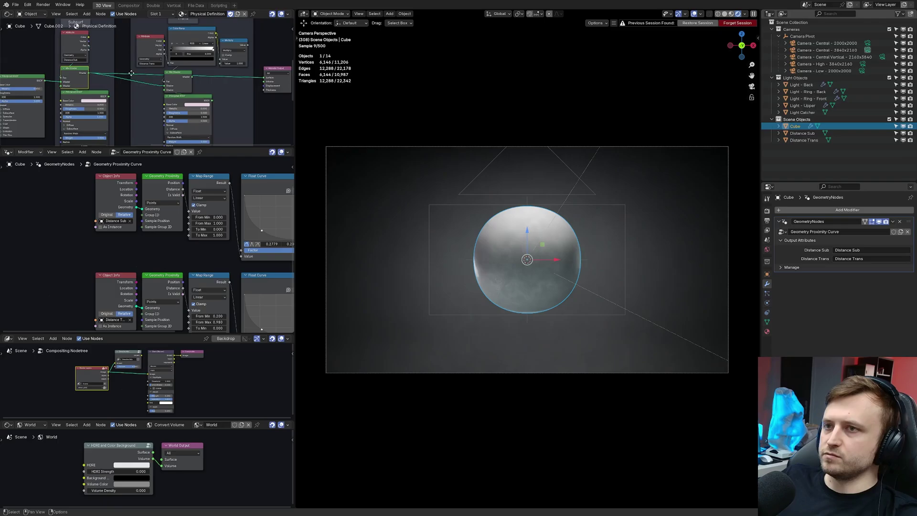
pyautogui.click(193, 81)
pyautogui.scroll(2, 193, 80)
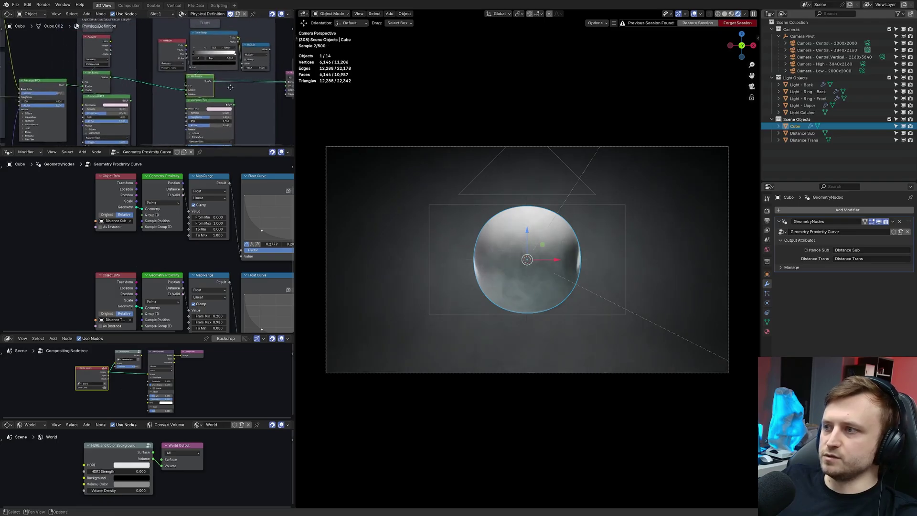
# Try moving the Distance Trans sphere's mesh about 0.29 m along X and 0.31 m along Z, undo it and deselect everything.
pyautogui.click(602, 255)
pyautogui.press('Tab')
pyautogui.press('g')
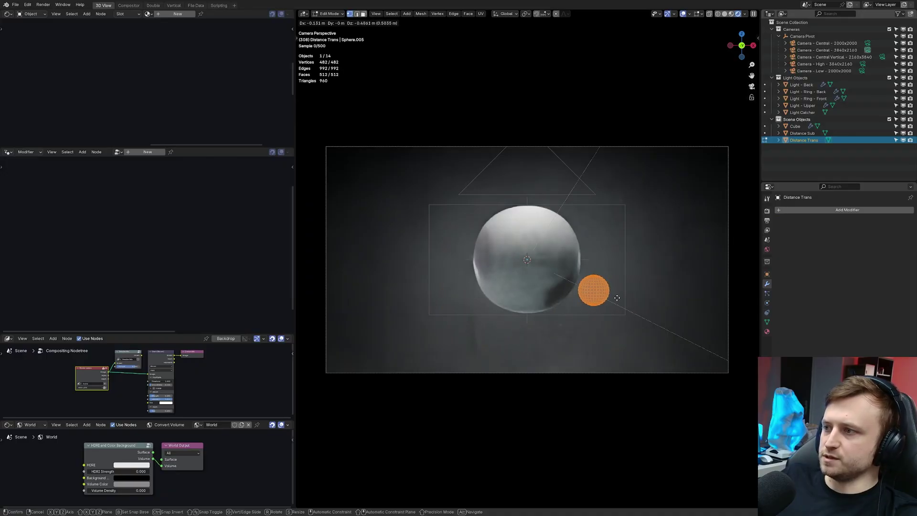
pyautogui.click(645, 244)
pyautogui.press('s')
pyautogui.rightClick(646, 268)
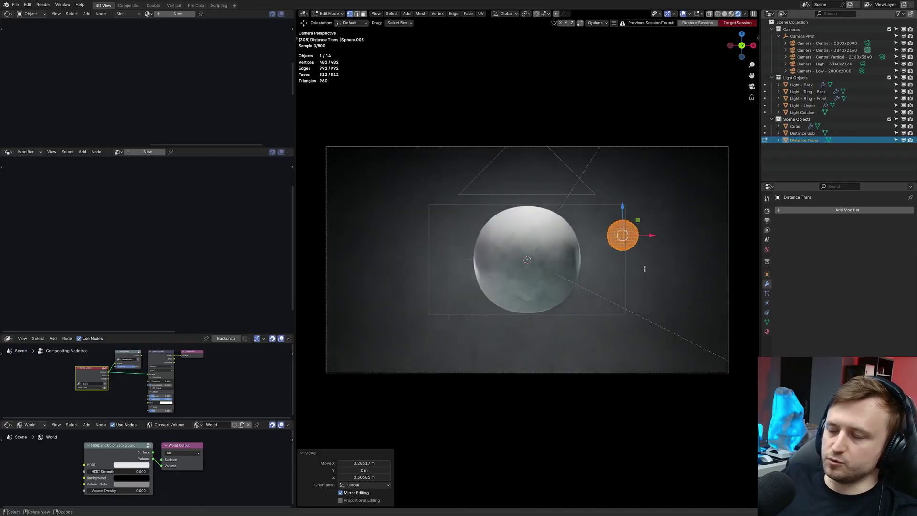
pyautogui.hotkey('ctrl', 'z')
pyautogui.press('Tab')
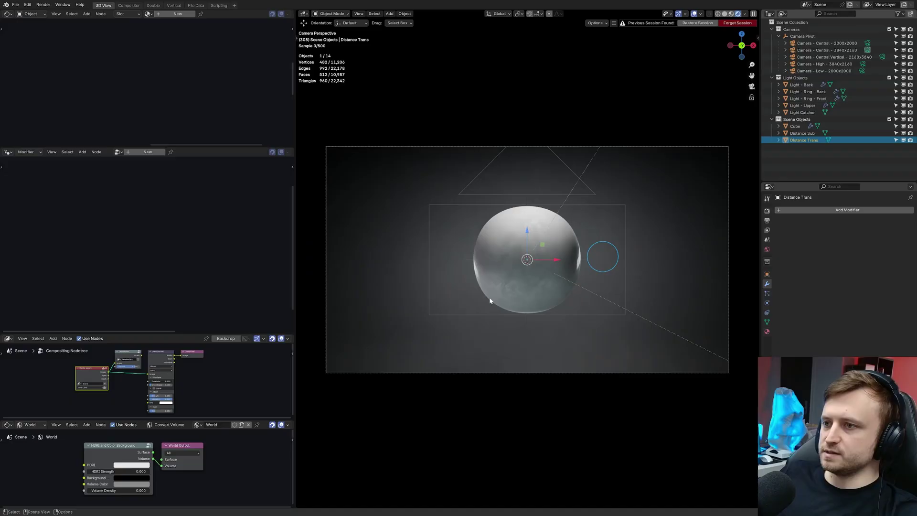
pyautogui.hotkey('alt', 'a')
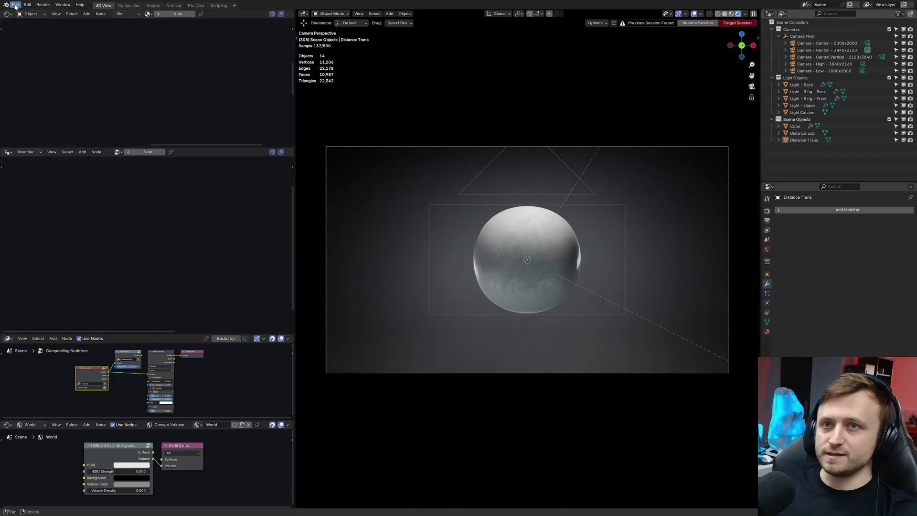
# Select the cube and examine its full geometry proximity and material node trees.
pyautogui.click(503, 244)
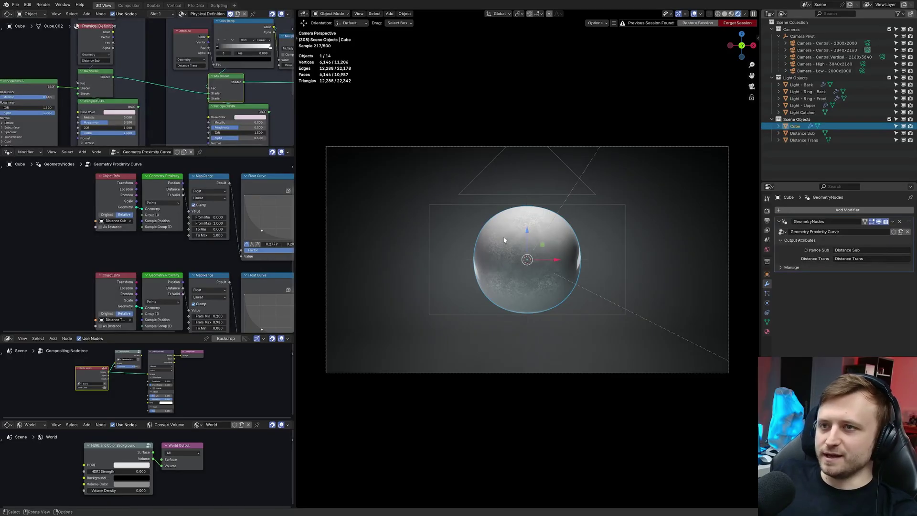
pyautogui.scroll(-3, 205, 266)
pyautogui.scroll(-2, 182, 245)
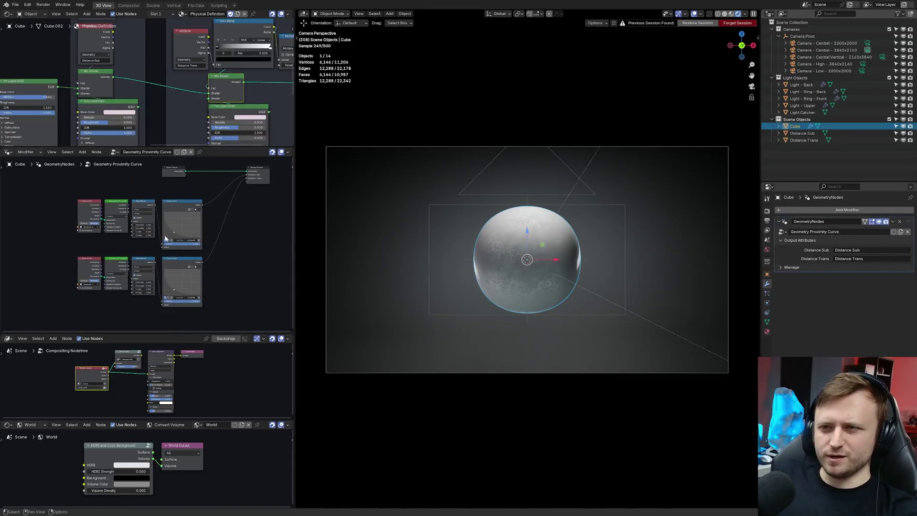
pyautogui.scroll(-3, 154, 113)
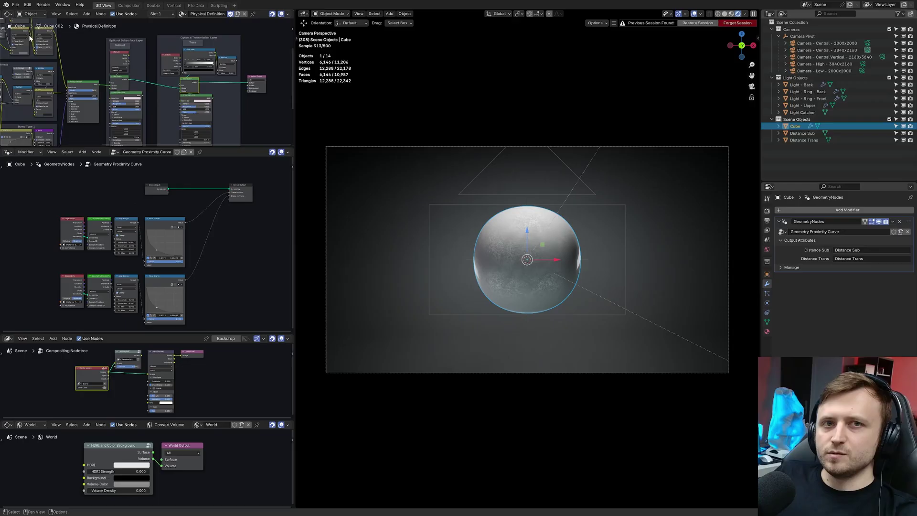
pyautogui.scroll(-5, 33, 37)
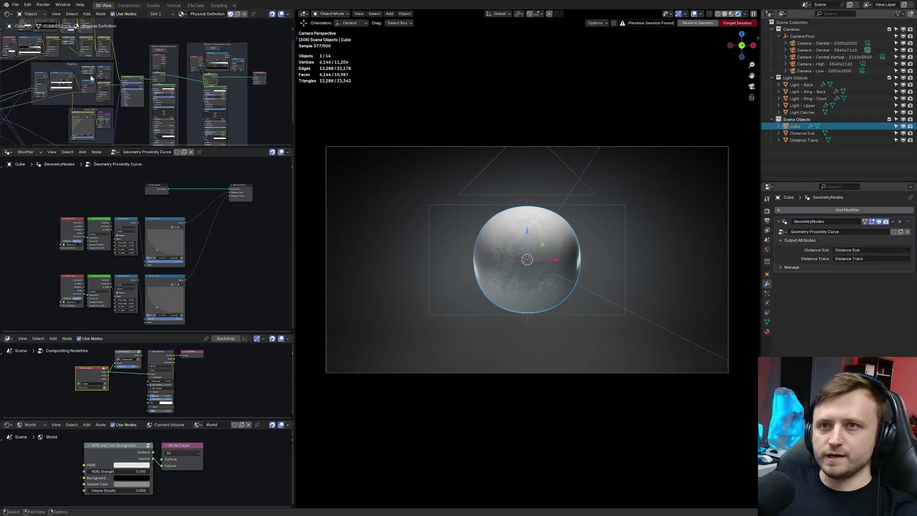
pyautogui.click(245, 87)
pyautogui.moveTo(244, 87); pyautogui.dragTo(255, 91, button='middle')
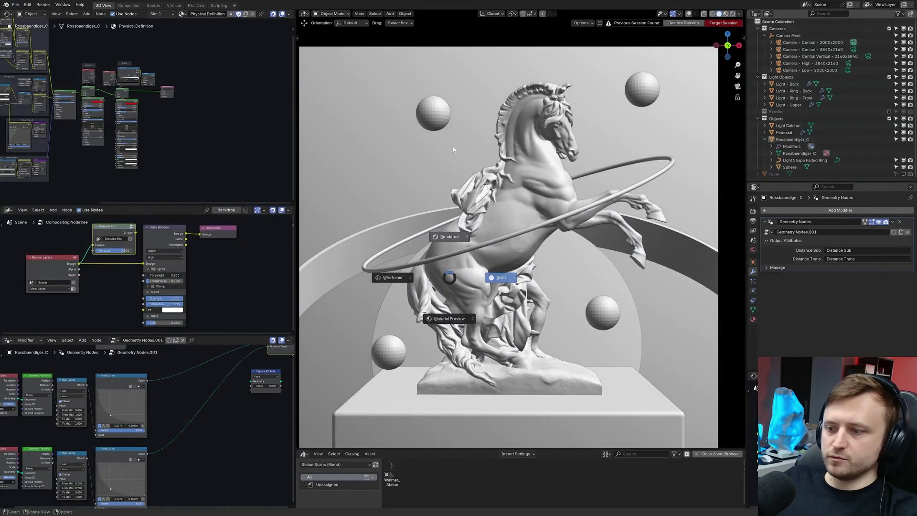
# Show the horse statue scene in Rendered shading without overlays, and inspect the statue up close from another angle.
pyautogui.click(454, 150)
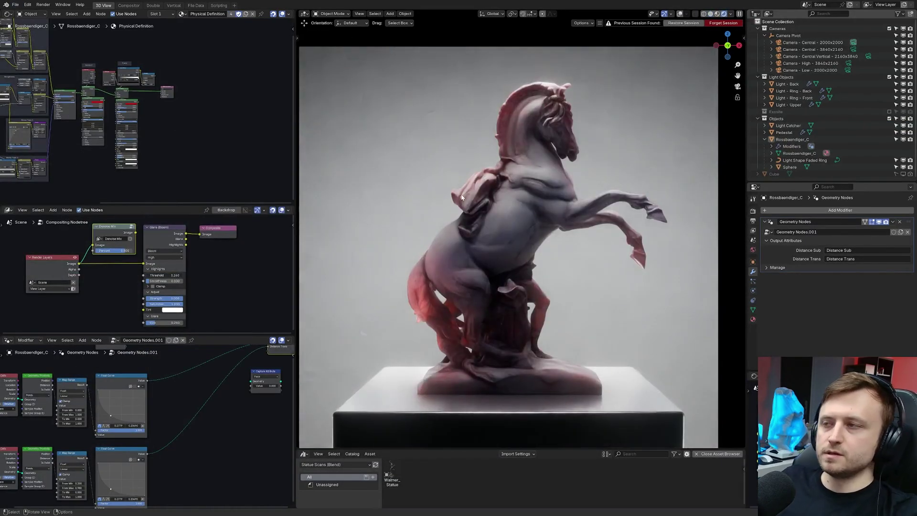
pyautogui.click(526, 229)
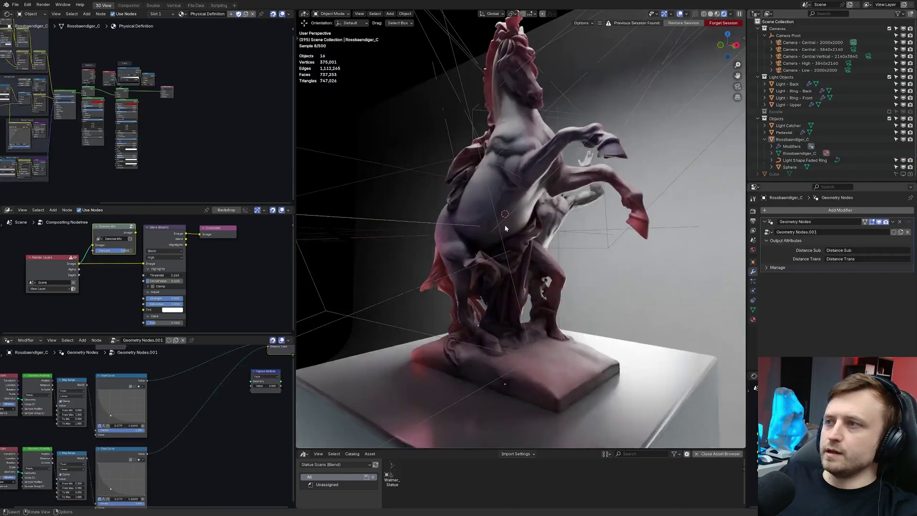
pyautogui.hotkey('alt', 'shift', 'z')
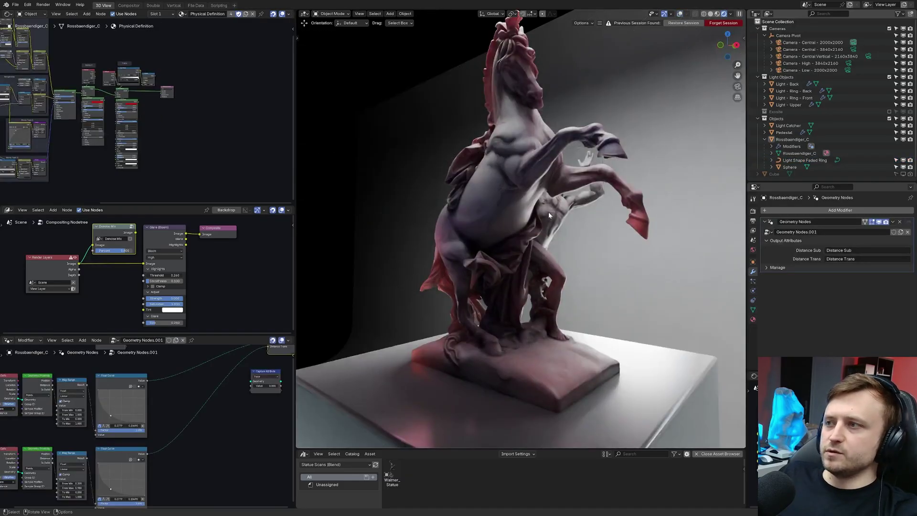
pyautogui.moveTo(492, 215); pyautogui.dragTo(520, 251, button='middle')
pyautogui.scroll(3, 520, 247)
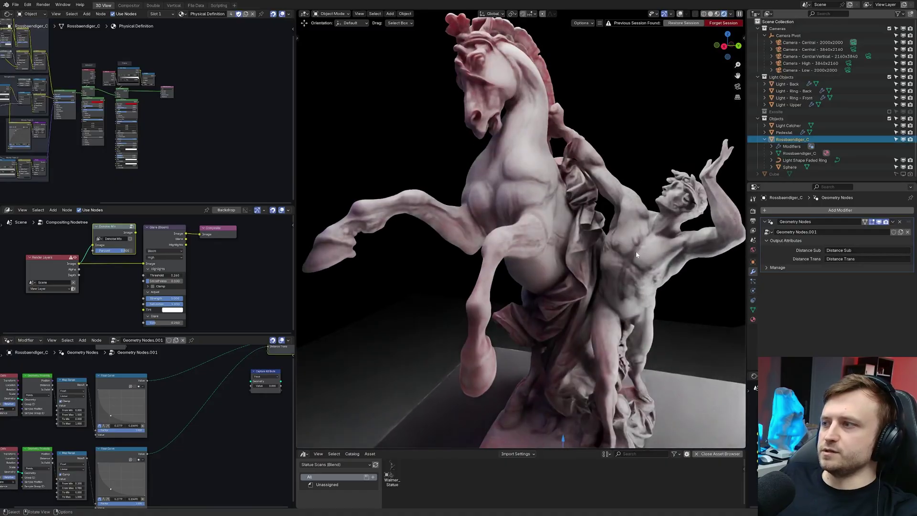
pyautogui.scroll(3, 641, 260)
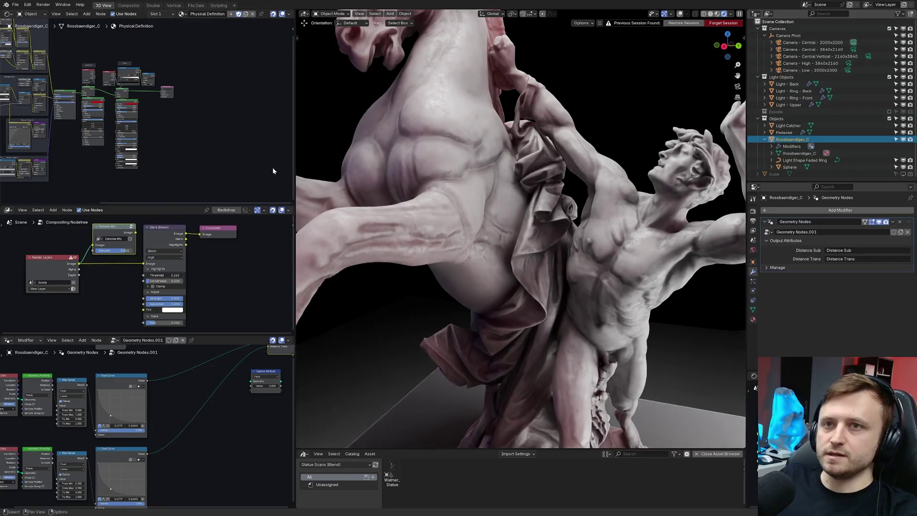
# Examine the statue's Physical Definition material, from the main texture nodes to the subsurface and transmission layers.
pyautogui.moveTo(40, 125); pyautogui.dragTo(179, 148, button='middle')
pyautogui.scroll(-1, 180, 148)
pyautogui.moveTo(75, 45); pyautogui.dragTo(194, 197)
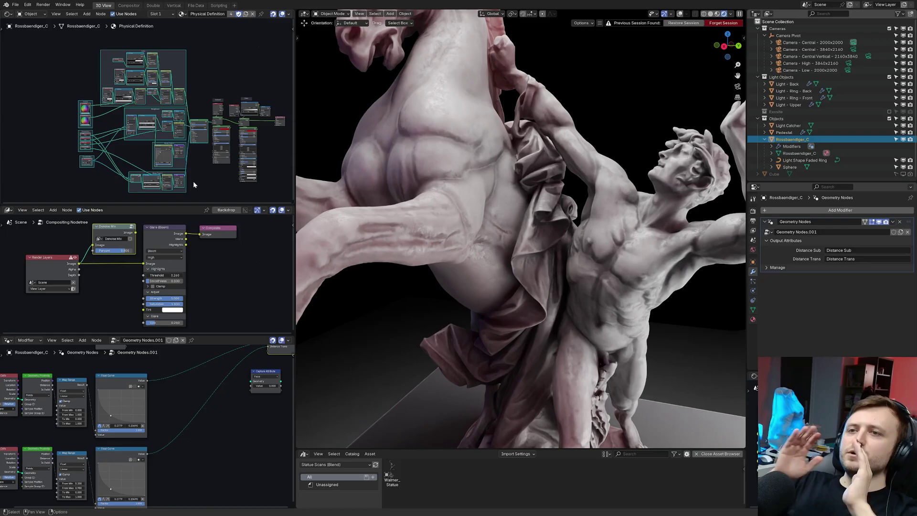
pyautogui.click(222, 173)
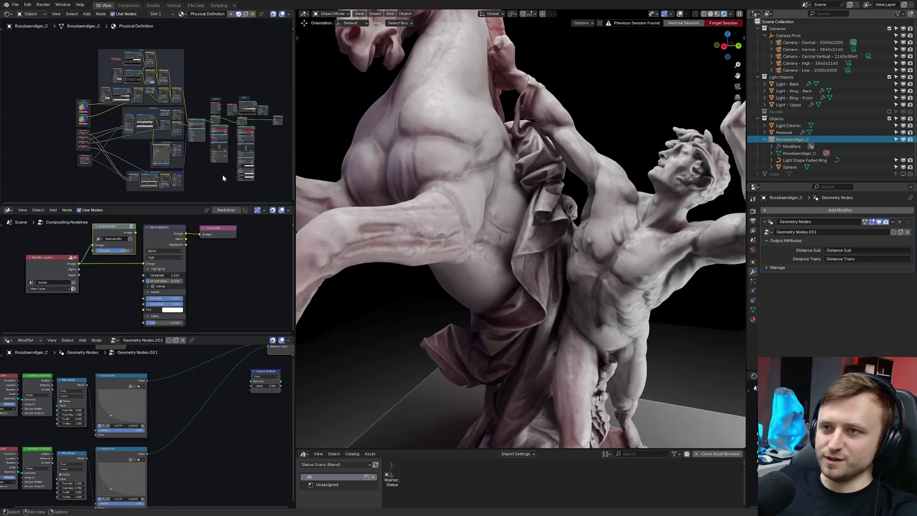
pyautogui.moveTo(261, 171); pyautogui.dragTo(119, 139, button='middle')
pyautogui.scroll(-3, 119, 139)
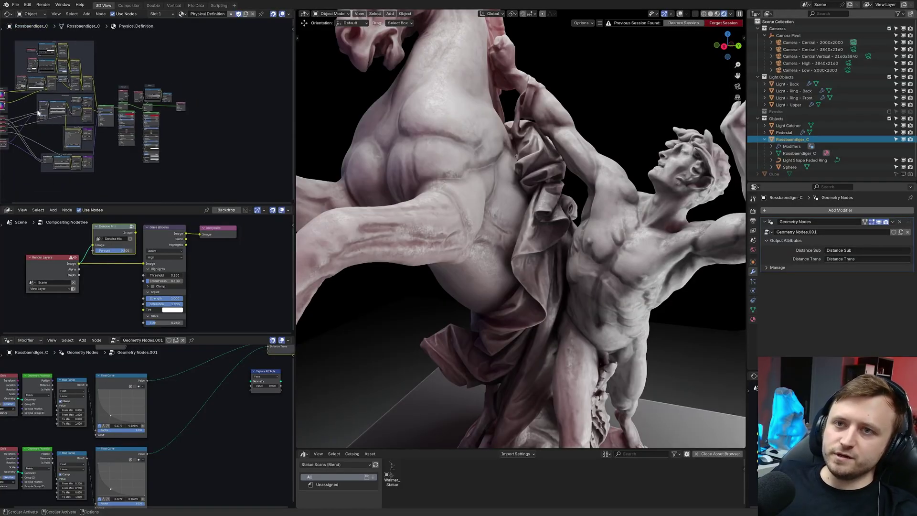
# Examine the full Physical Definition node tree and its subsurface and transmission shaders, and inspect the rendered horse's side and tail.
pyautogui.moveTo(42, 107); pyautogui.dragTo(85, 122, button='middle')
pyautogui.moveTo(28, 58); pyautogui.dragTo(151, 186)
pyautogui.click(154, 176)
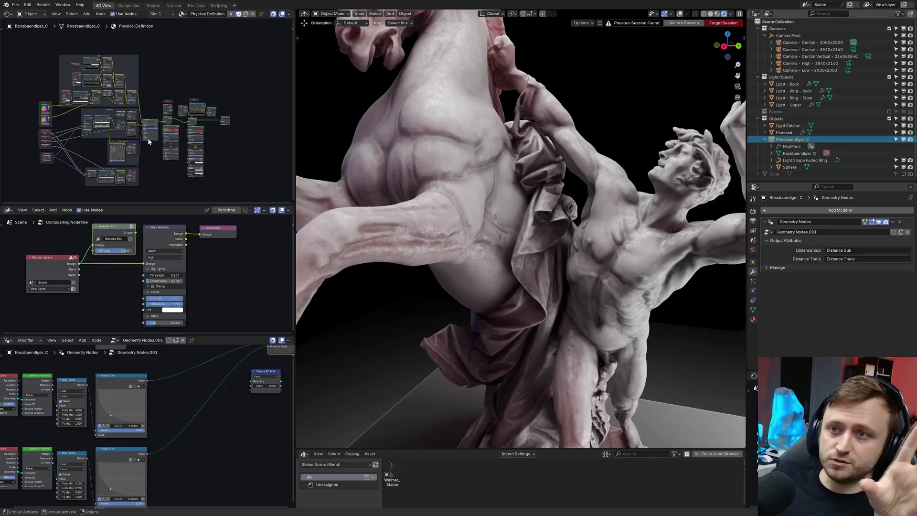
pyautogui.scroll(5, 174, 138)
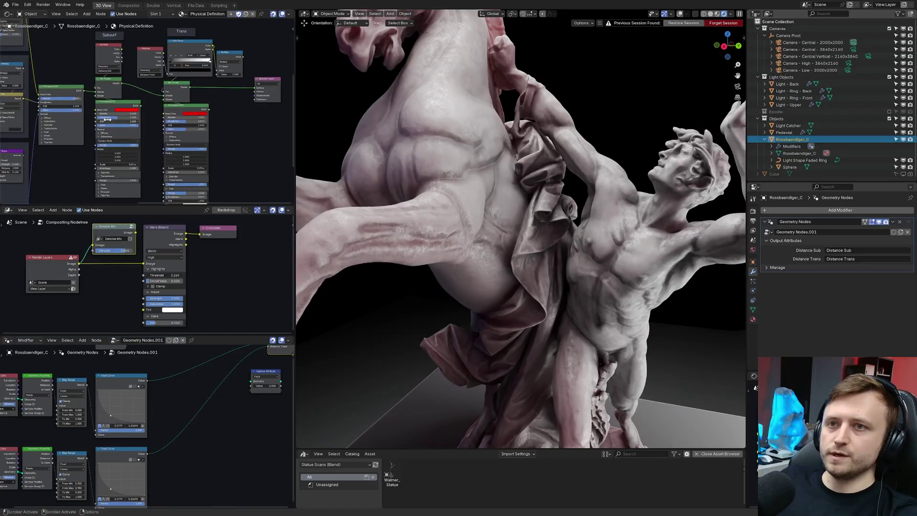
pyautogui.moveTo(418, 181); pyautogui.dragTo(531, 180, button='middle')
pyautogui.scroll(-3, 488, 185)
pyautogui.scroll(-1, 489, 212)
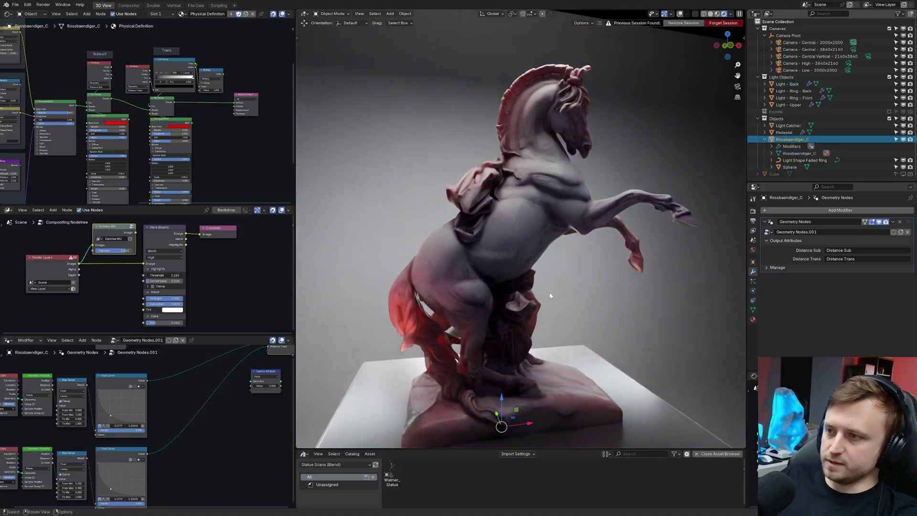
pyautogui.moveTo(549, 294); pyautogui.dragTo(561, 237, button='middle')
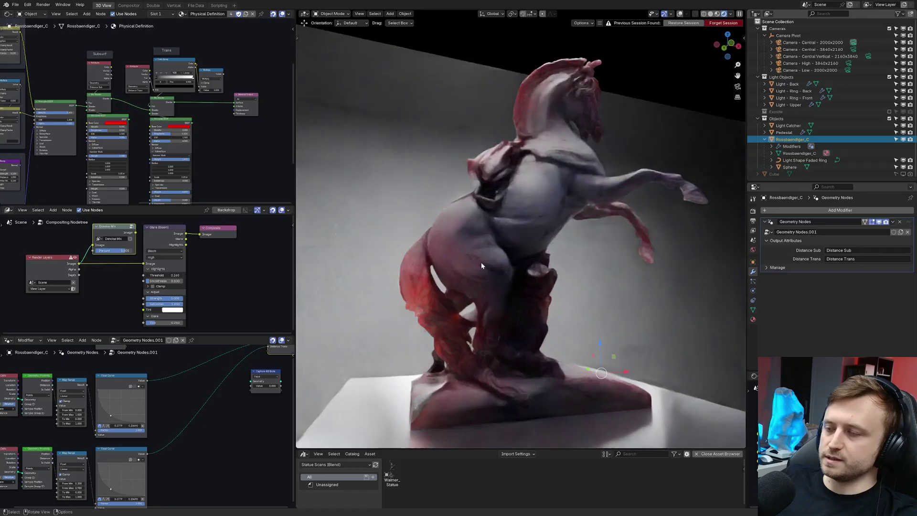
pyautogui.scroll(4, 480, 263)
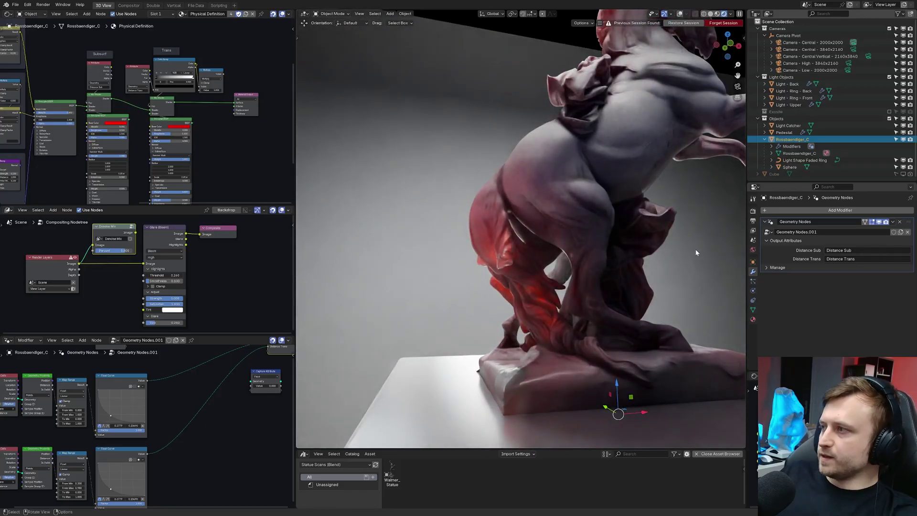
# Show the overlays and move the Sphere mesh island near the tail about 0.18 m in X, -0.20 m in Y and 0.80 m in Z.
pyautogui.hotkey('shift', 'alt', 'z')
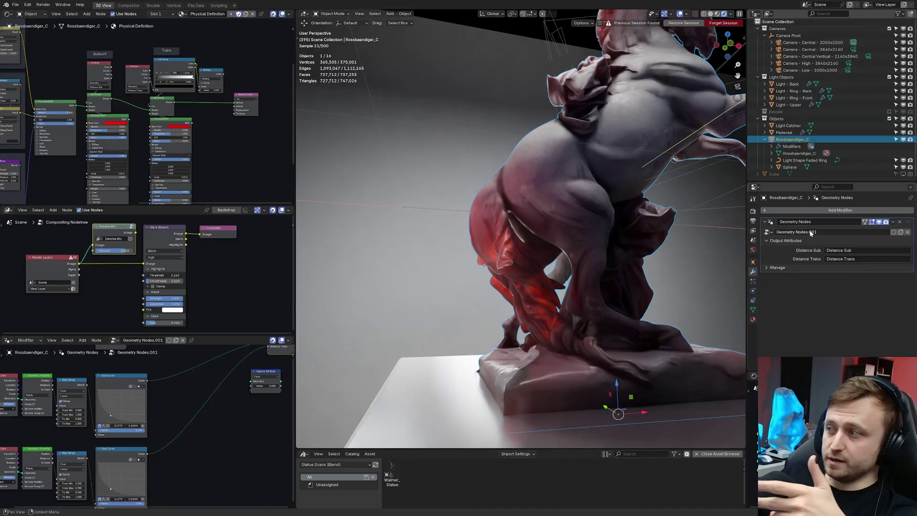
pyautogui.click(793, 167)
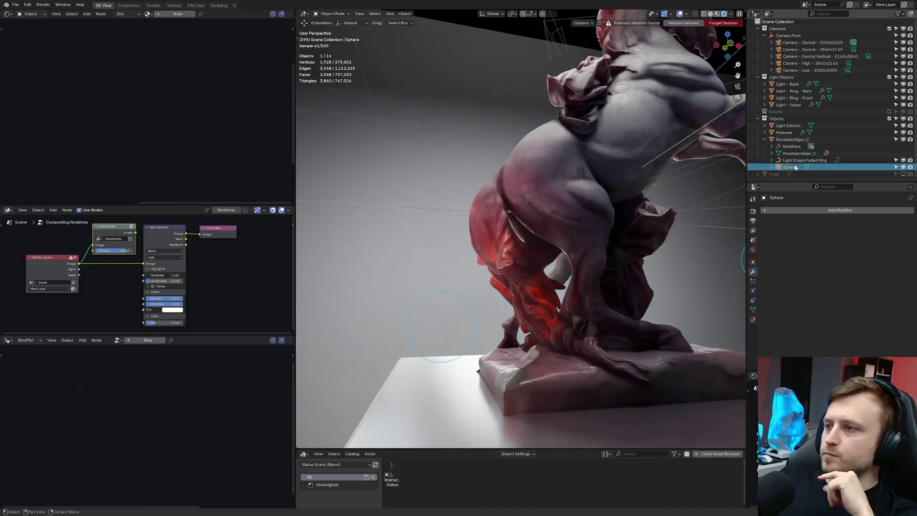
pyautogui.moveTo(529, 279); pyautogui.dragTo(575, 210, button='middle')
pyautogui.press('Tab')
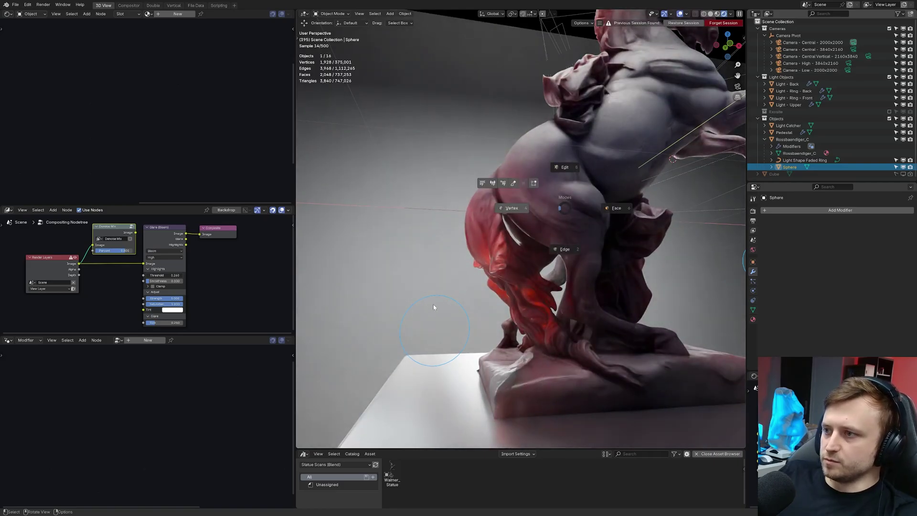
pyautogui.press('l')
pyautogui.press('g')
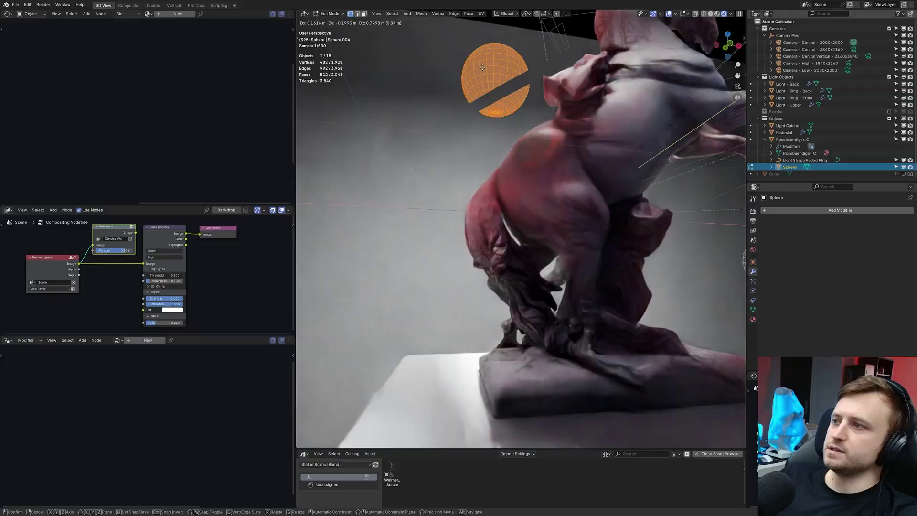
pyautogui.click(483, 67)
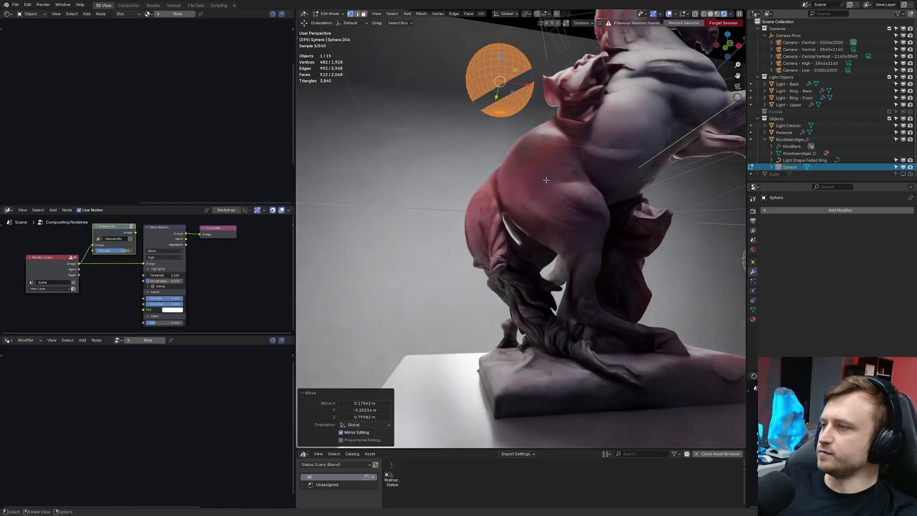
pyautogui.press('Tab')
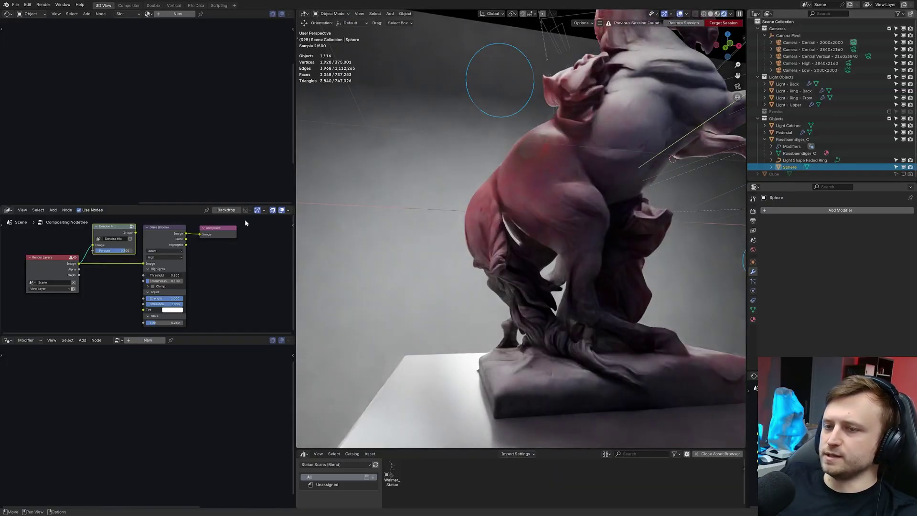
# Raise the middle point of both Float Curves in the statue's geometry nodes to broaden the subsurface and transmission falloffs.
pyautogui.click(689, 197)
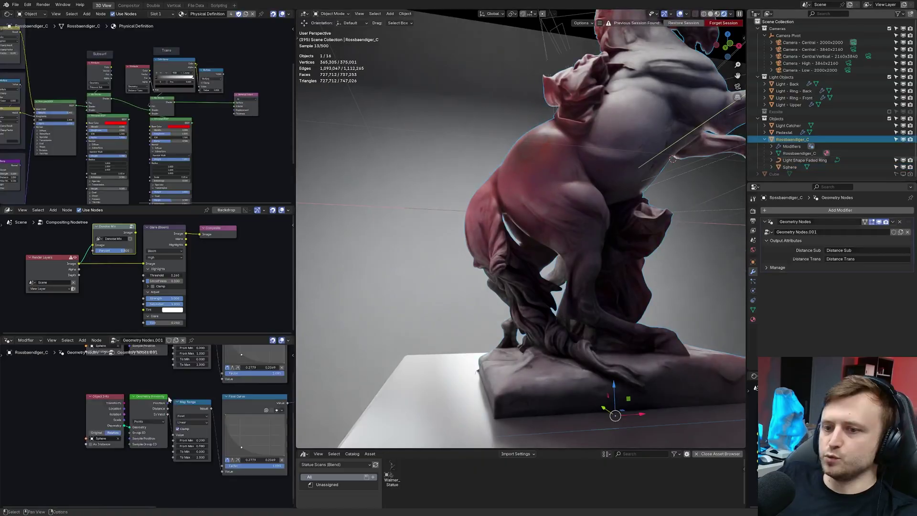
pyautogui.moveTo(191, 442); pyautogui.dragTo(166, 409, button='middle')
pyautogui.moveTo(189, 427); pyautogui.dragTo(201, 417)
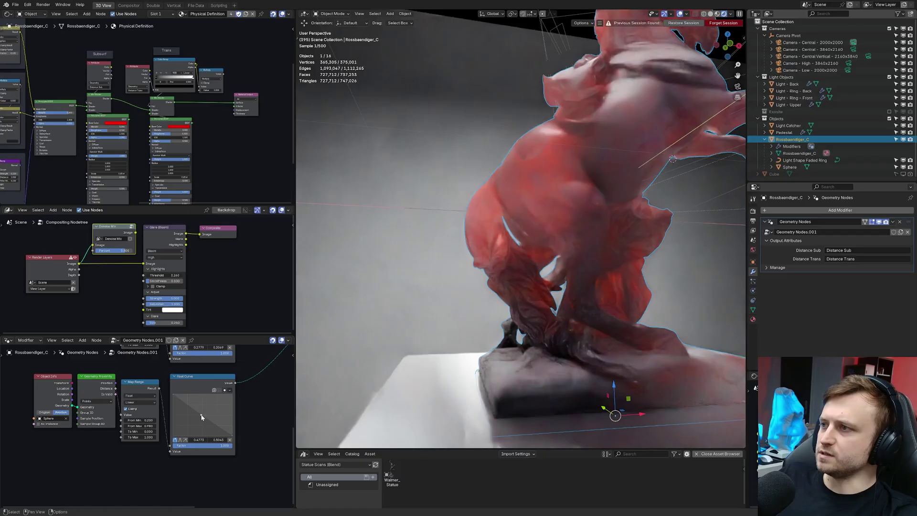
pyautogui.moveTo(201, 417); pyautogui.dragTo(169, 473, button='middle')
pyautogui.moveTo(157, 389); pyautogui.dragTo(164, 377)
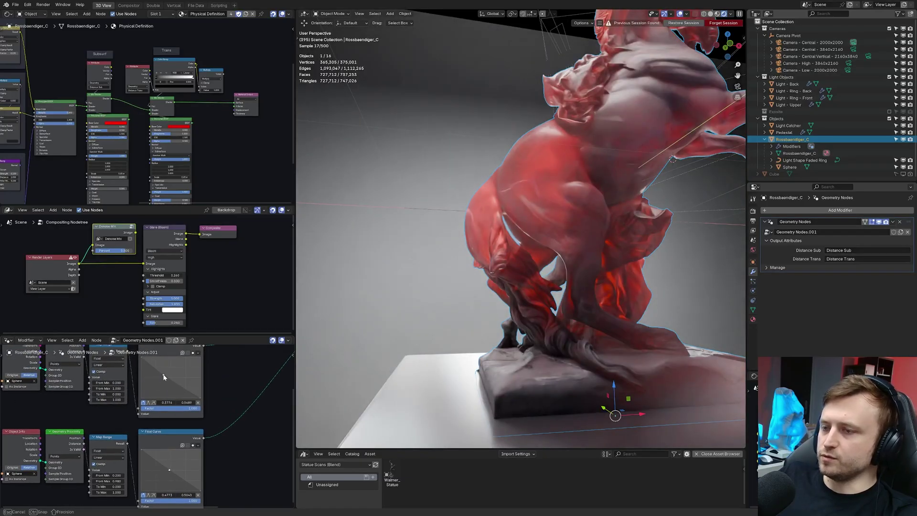
pyautogui.scroll(-3, 582, 114)
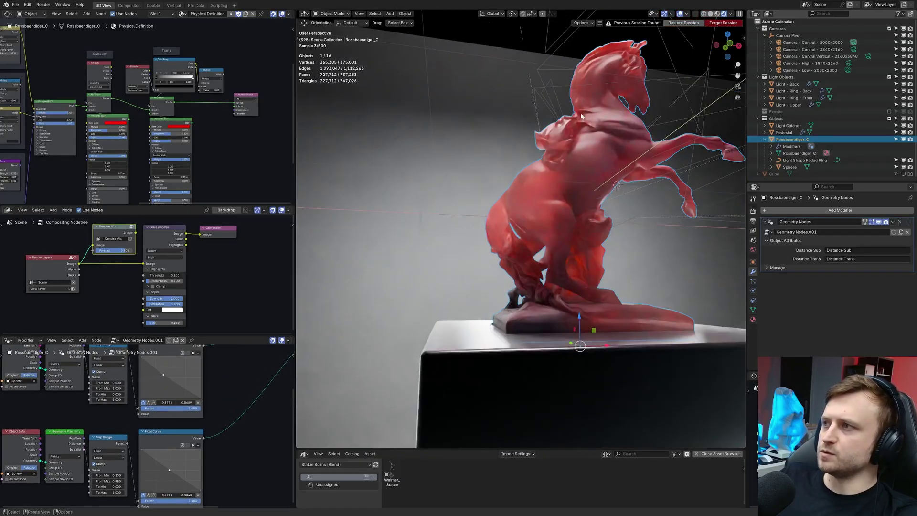
pyautogui.scroll(4, 488, 236)
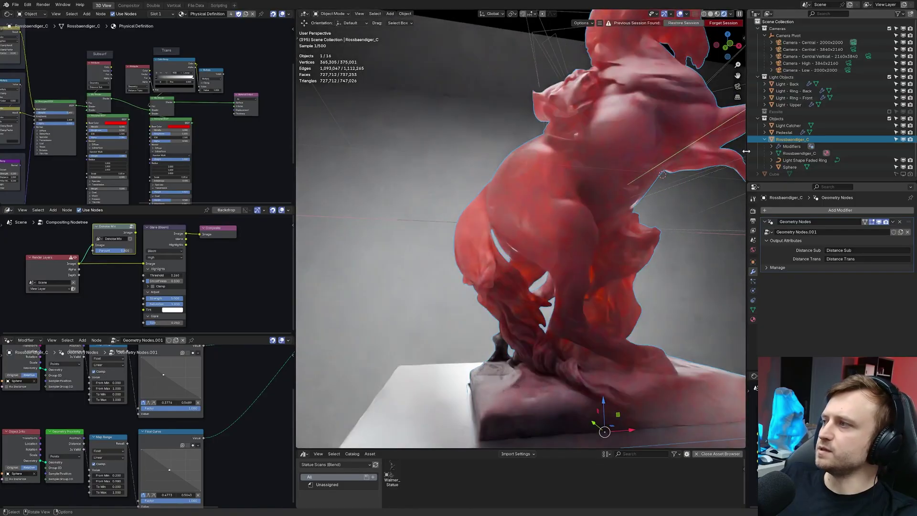
# Duplicate the Sphere object in place.
pyautogui.press('Tab')
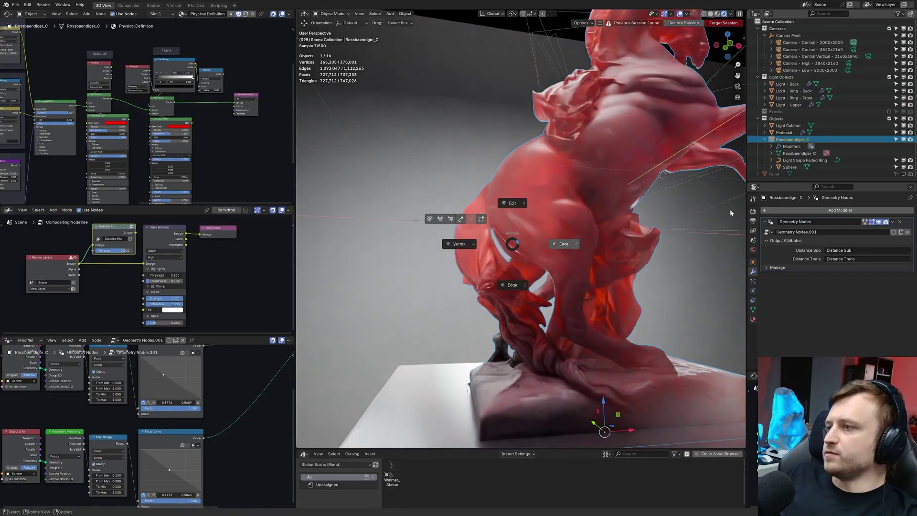
pyautogui.press('Escape')
pyautogui.click(789, 168)
pyautogui.hotkey('shift', 'd')
pyautogui.rightClick(430, 170)
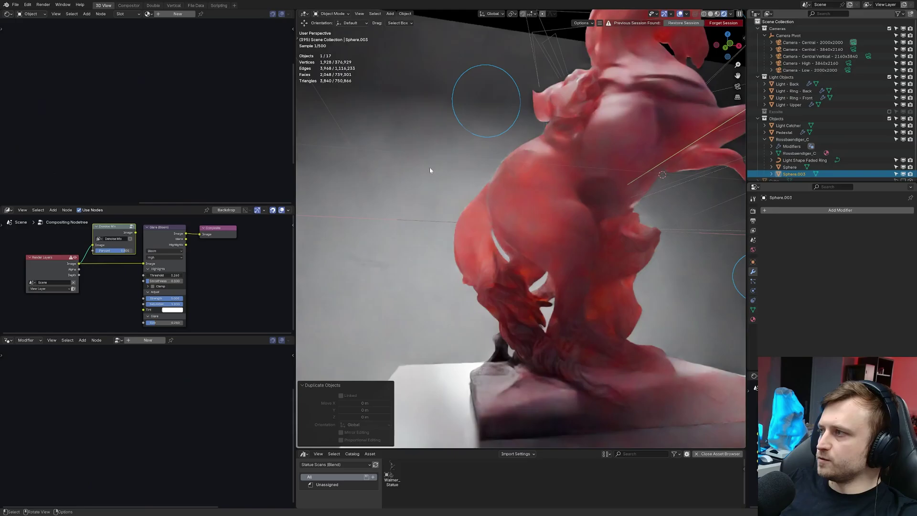
# Rename the original sphere object to Sphere Sub.
pyautogui.doubleClick(790, 167)
pyautogui.press('Right')
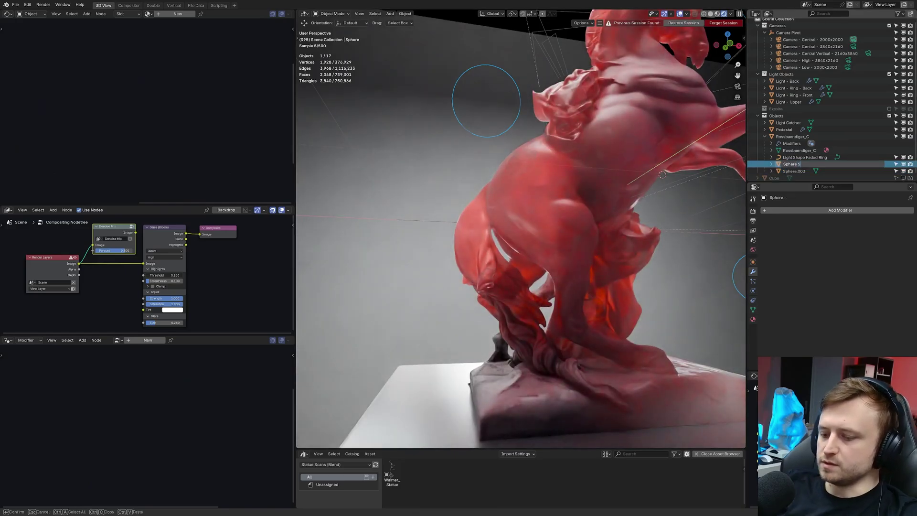
pyautogui.write('Sub')
pyautogui.press('Return')
# Rename the duplicated sphere object to Sphere Trans.
pyautogui.doubleClick(794, 165)
pyautogui.press('Right')
pyautogui.press('BackSpace')
pyautogui.press('BackSpace')
pyautogui.press('BackSpace')
pyautogui.press('BackSpace')
pyautogui.write('Tra')
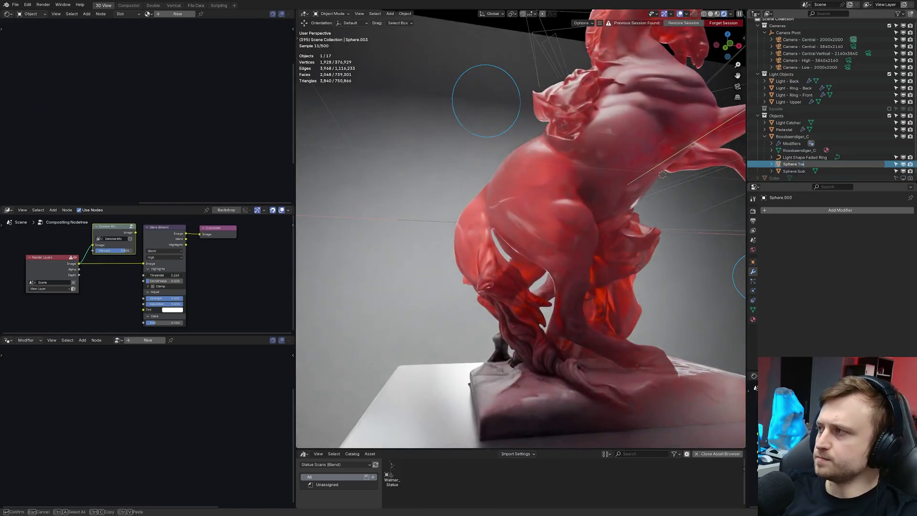
pyautogui.write('ns')
pyautogui.press('Return')
# Delete the vertices of three of the four spheres in Sphere Trans, keeping the one behind the horse's back.
pyautogui.click(145, 477)
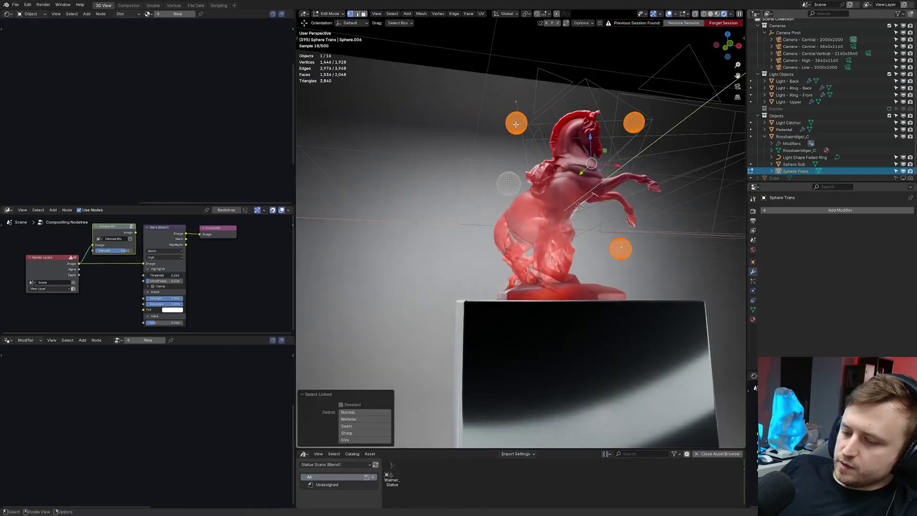
pyautogui.press('x')
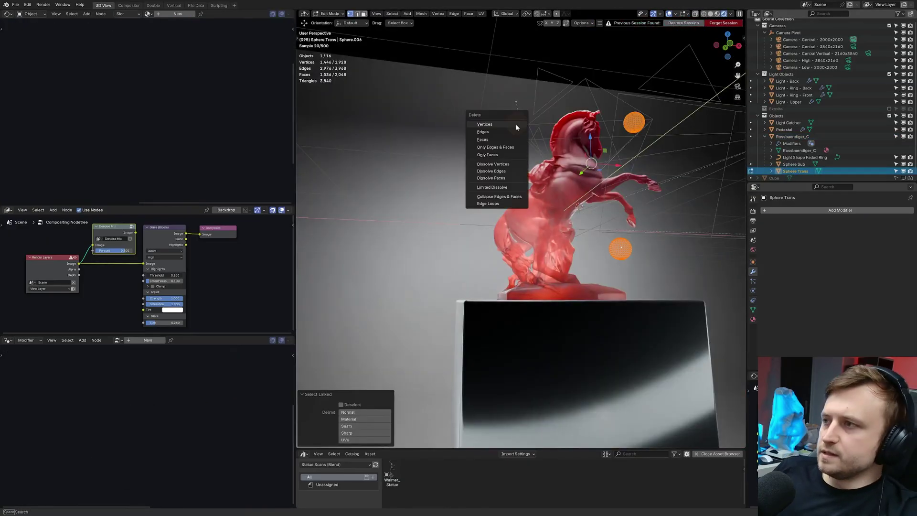
pyautogui.click(516, 128)
# Move the remaining Sphere Trans sphere away from the horse's back and set Sphere Trans as the transmission proximity's Object Info source.
pyautogui.scroll(4, 524, 146)
pyautogui.press('l')
pyautogui.press('g')
pyautogui.click(450, 218)
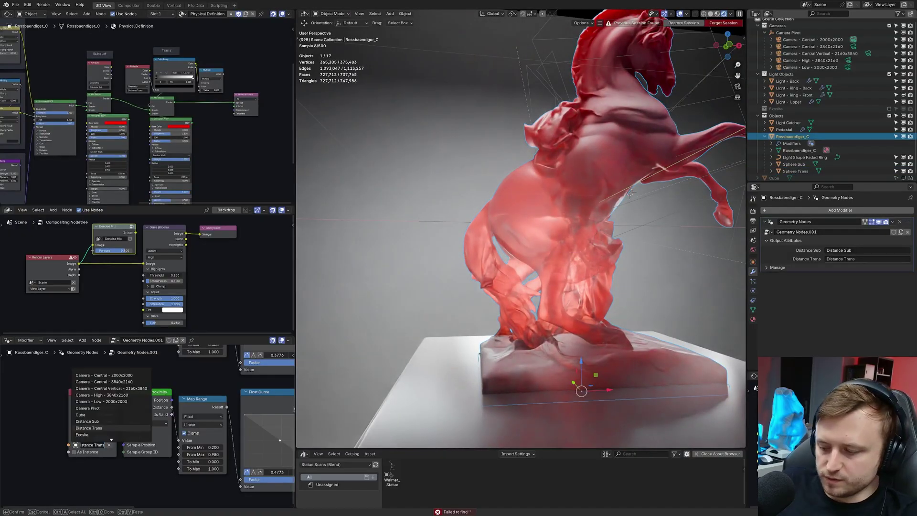
pyautogui.write('sphere')
pyautogui.click(87, 395)
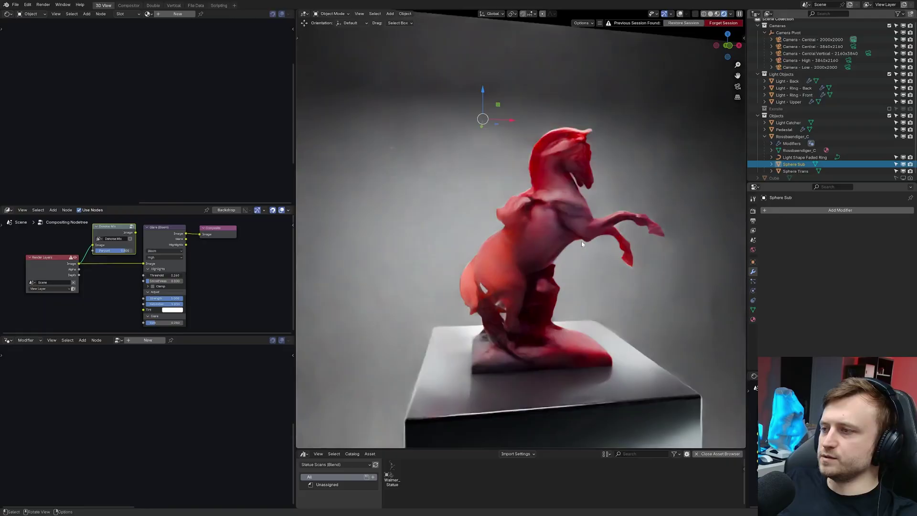
# Compare the placement of Sphere Sub and Sphere Trans around the statue in Wireframe shading, and return to Rendered shading.
pyautogui.press('z')
pyautogui.click(480, 233)
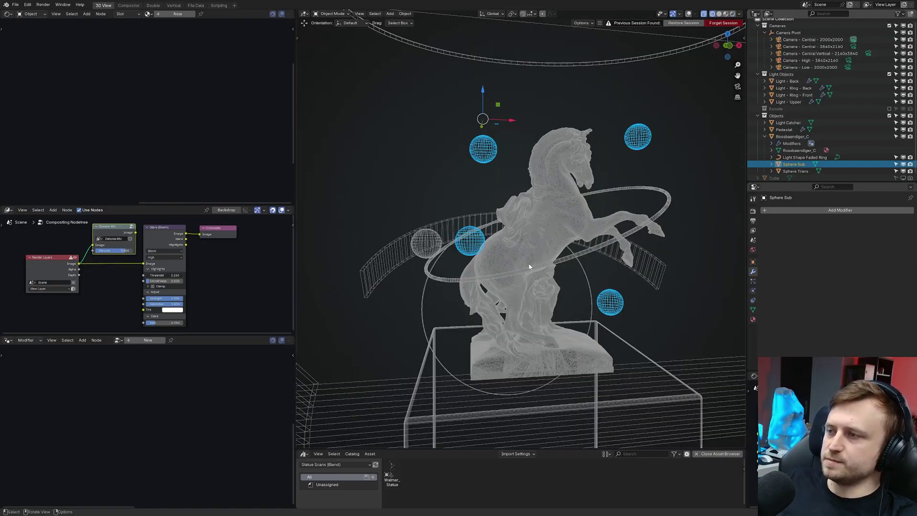
pyautogui.moveTo(615, 207); pyautogui.dragTo(461, 219, button='middle')
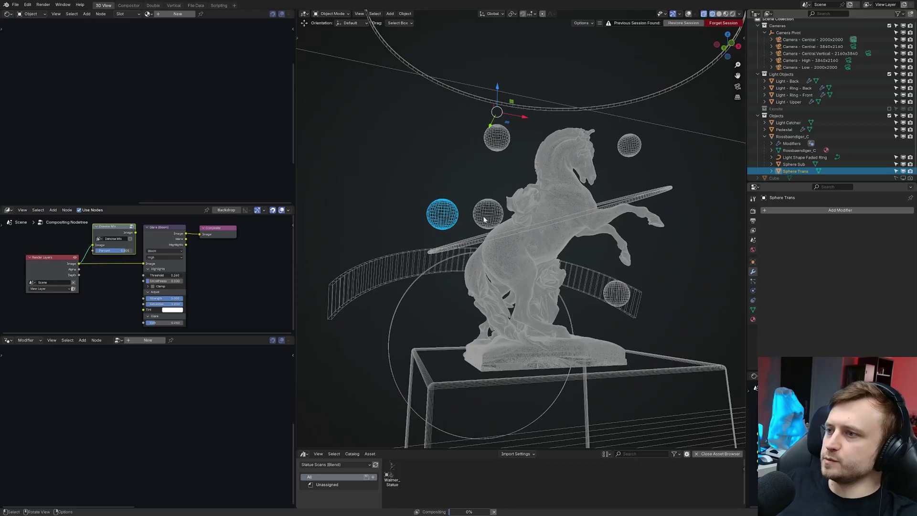
pyautogui.moveTo(484, 220); pyautogui.dragTo(489, 290, button='middle')
pyautogui.press('z')
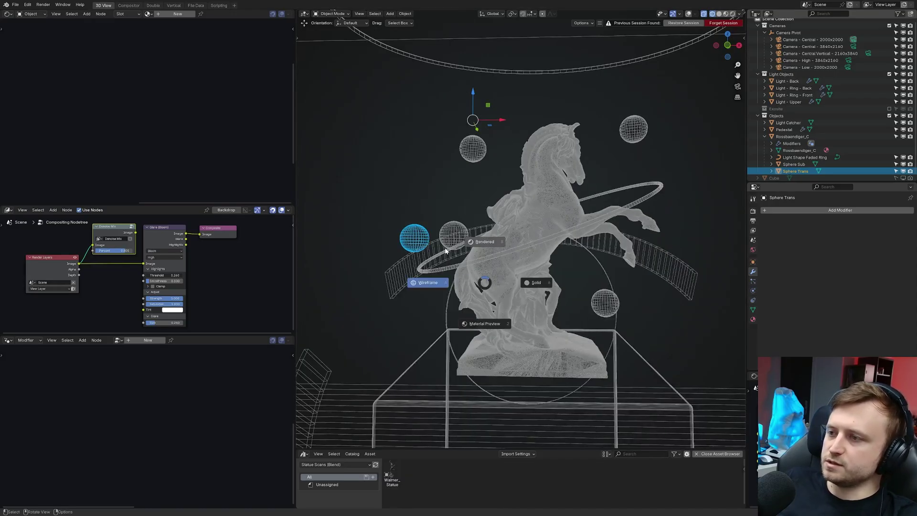
pyautogui.click(446, 250)
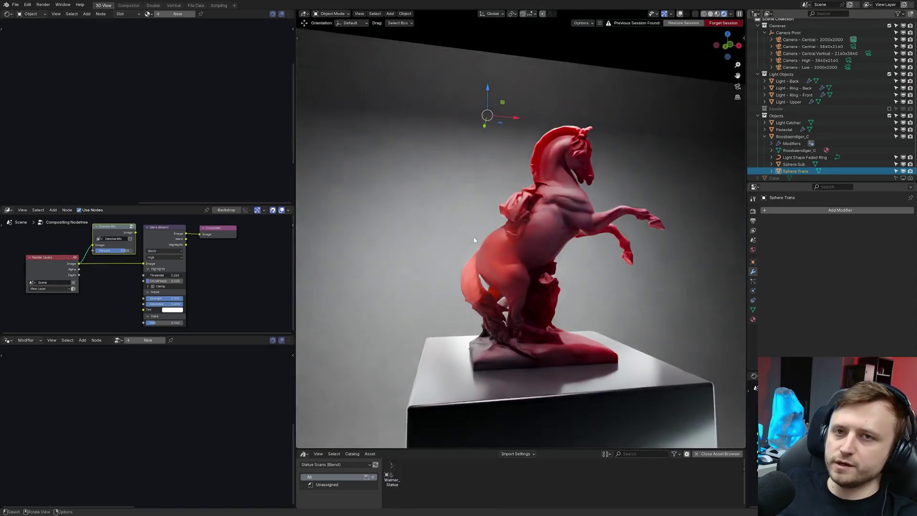
pyautogui.scroll(2, 532, 240)
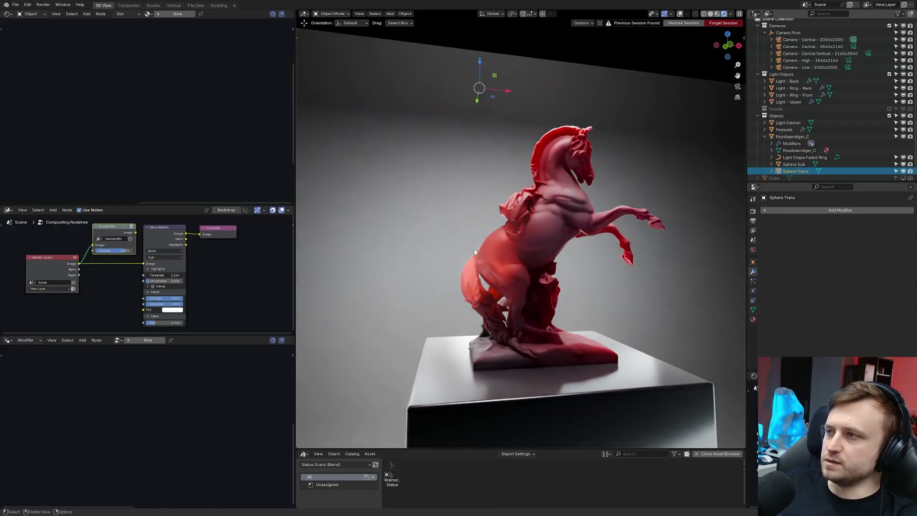
pyautogui.scroll(-1, 532, 241)
# In the camera view, nudge the Sphere Sub sphere behind the horse's back in Edit Mode and hide the overlays.
pyautogui.press('KP_0')
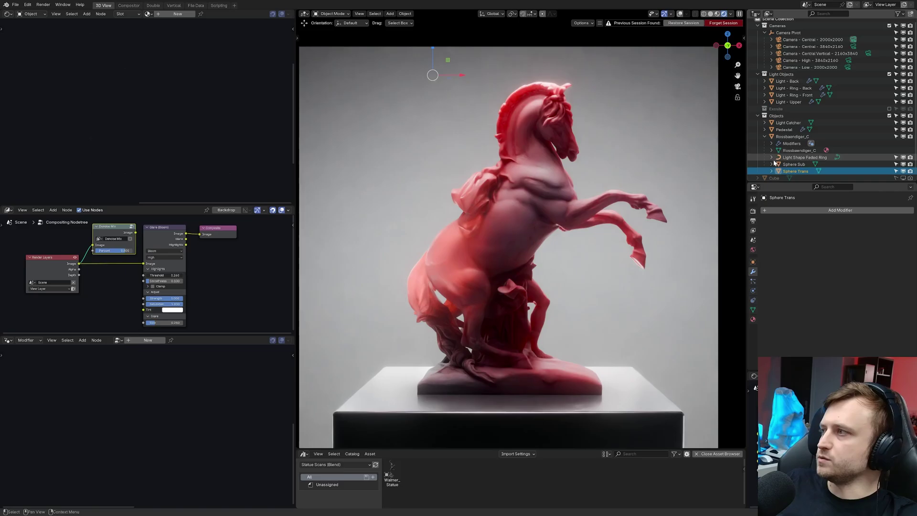
pyautogui.click(794, 164)
pyautogui.hotkey('shift', 'alt', 'z')
pyautogui.press('Tab')
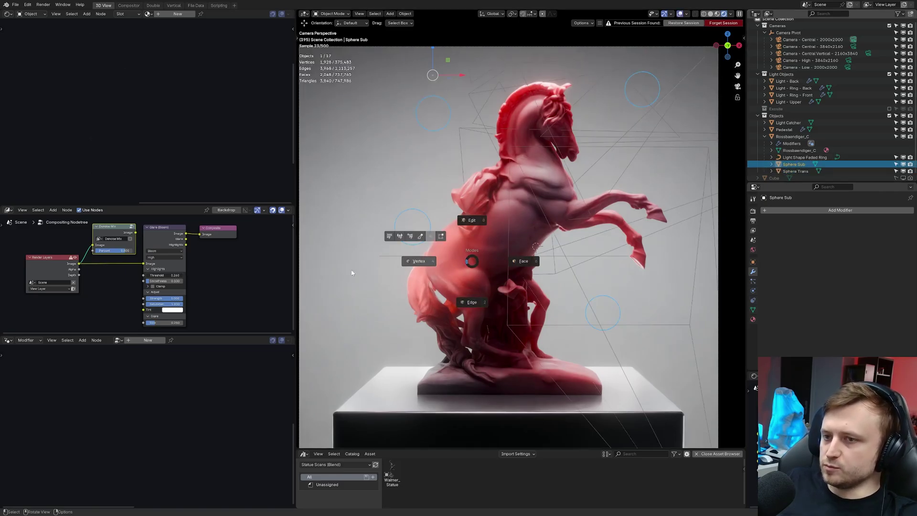
pyautogui.click(409, 227)
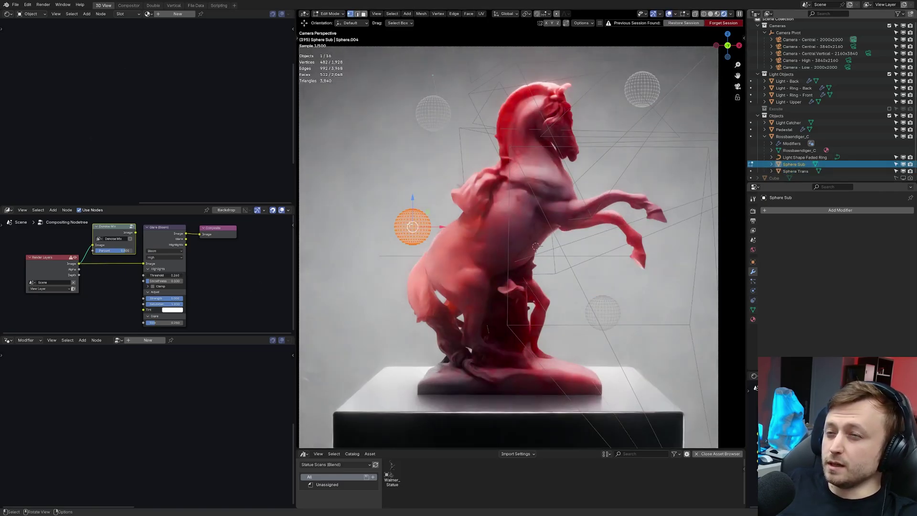
pyautogui.hotkey('shift', 'alt', 'z')
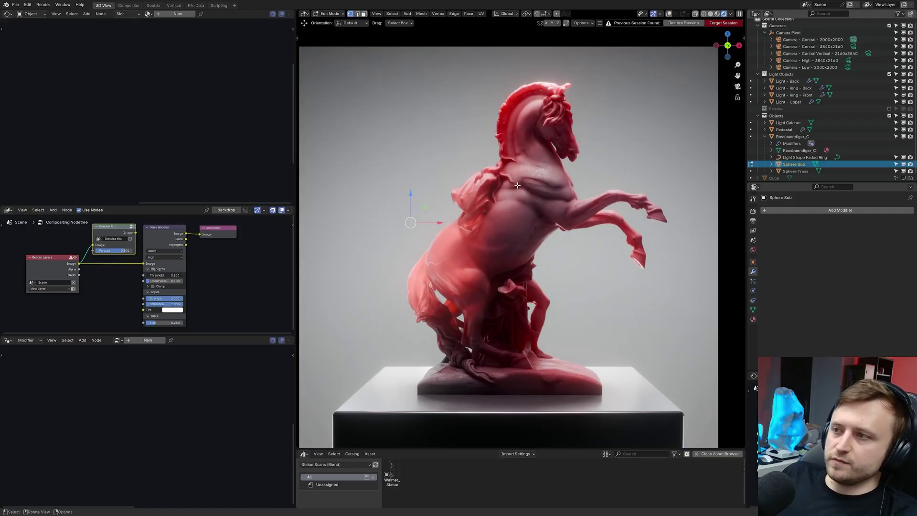
# Inspect the rendered horse and man from the front of the pedestal.
pyautogui.moveTo(517, 185); pyautogui.dragTo(465, 210, button='middle')
pyautogui.scroll(3, 601, 211)
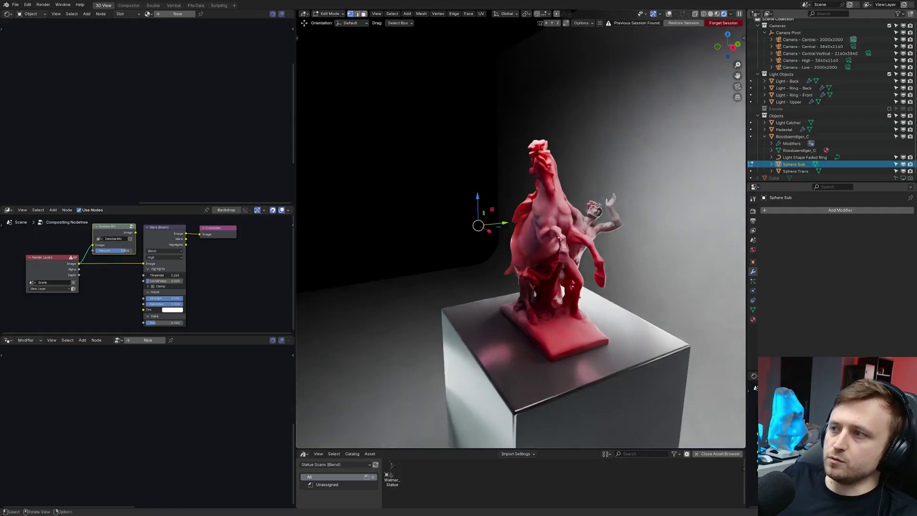
pyautogui.moveTo(560, 238); pyautogui.dragTo(536, 238, button='middle')
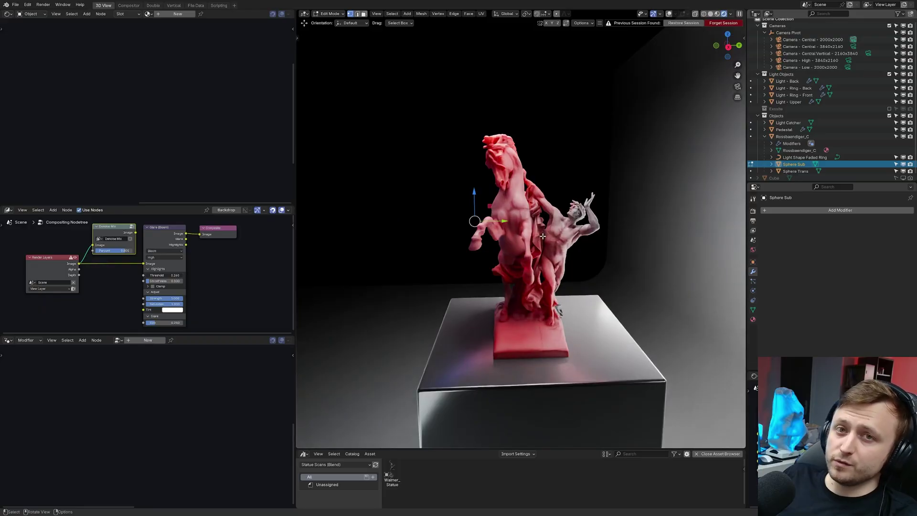
# Darken the red base colour of the subsurface layer's Principled BSDF in the horse statue's material.
pyautogui.moveTo(473, 256); pyautogui.dragTo(522, 267, button='middle')
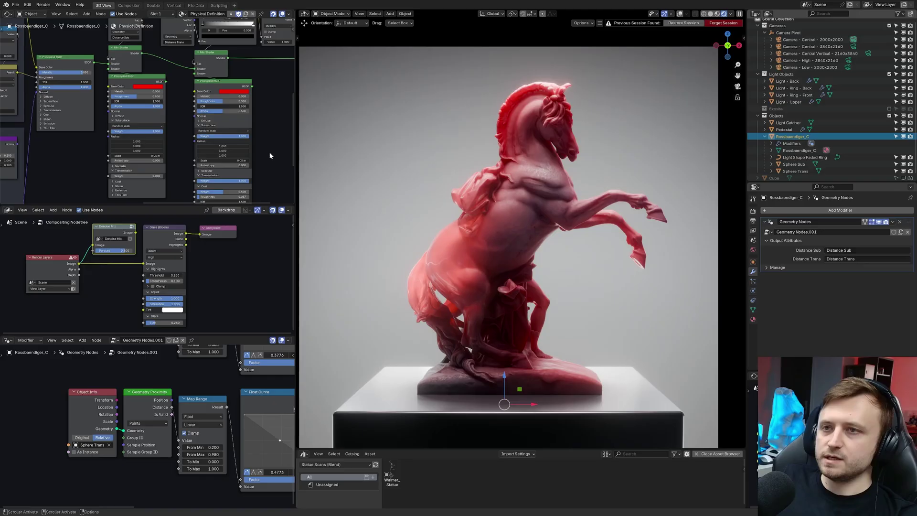
pyautogui.moveTo(143, 87); pyautogui.dragTo(129, 102, button='middle')
pyautogui.click(133, 102)
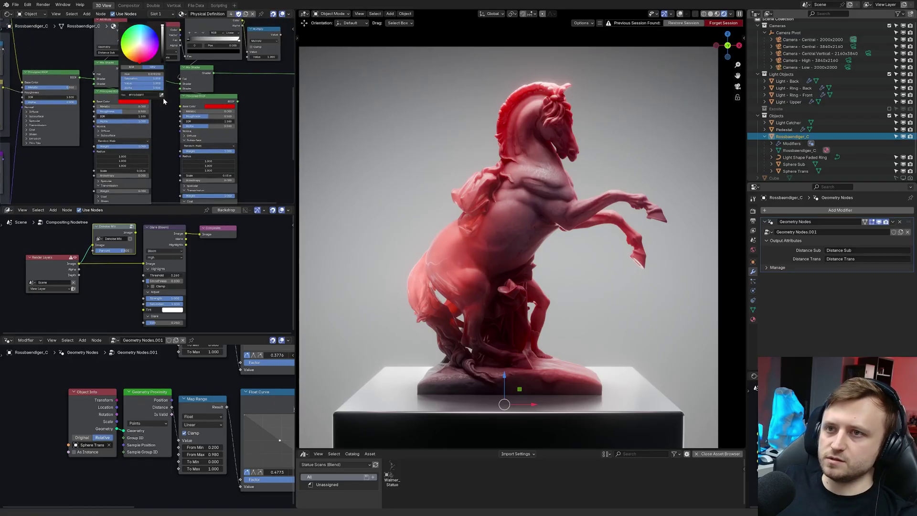
pyautogui.moveTo(162, 58); pyautogui.dragTo(163, 44)
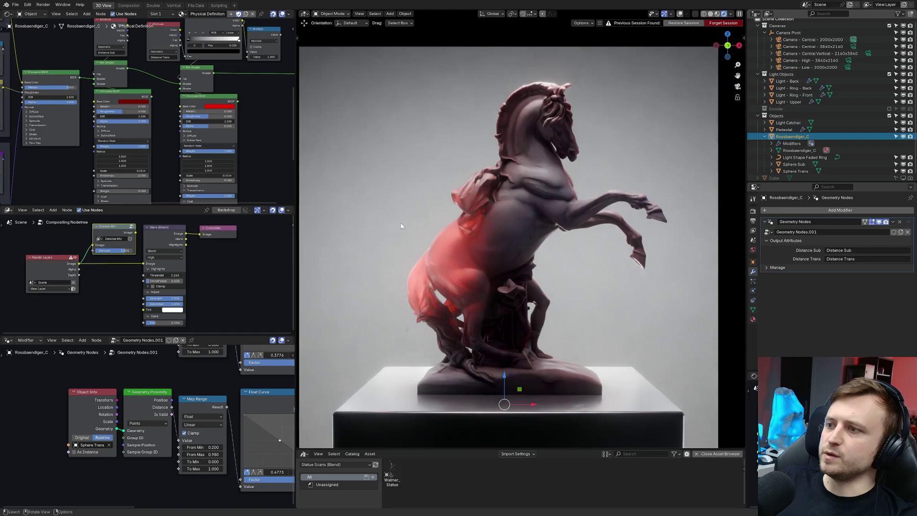
# Change the transmission layer's Principled BSDF base colour to light blue, then try a higher emission strength and undo it.
pyautogui.scroll(2, 205, 155)
pyautogui.moveTo(205, 156); pyautogui.dragTo(188, 145, button='middle')
pyautogui.click(205, 88)
pyautogui.moveTo(212, 129); pyautogui.dragTo(207, 95)
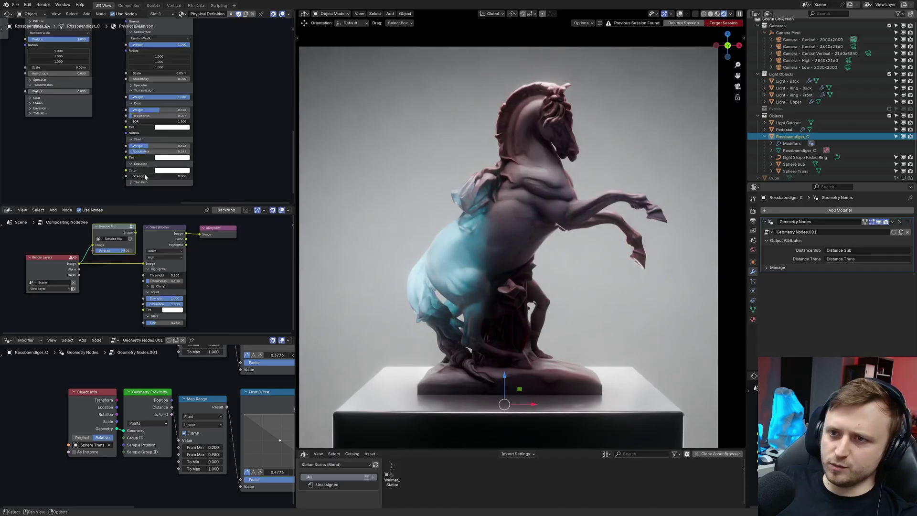
pyautogui.moveTo(145, 176); pyautogui.dragTo(177, 175)
pyautogui.hotkey('ctrl', 'z')
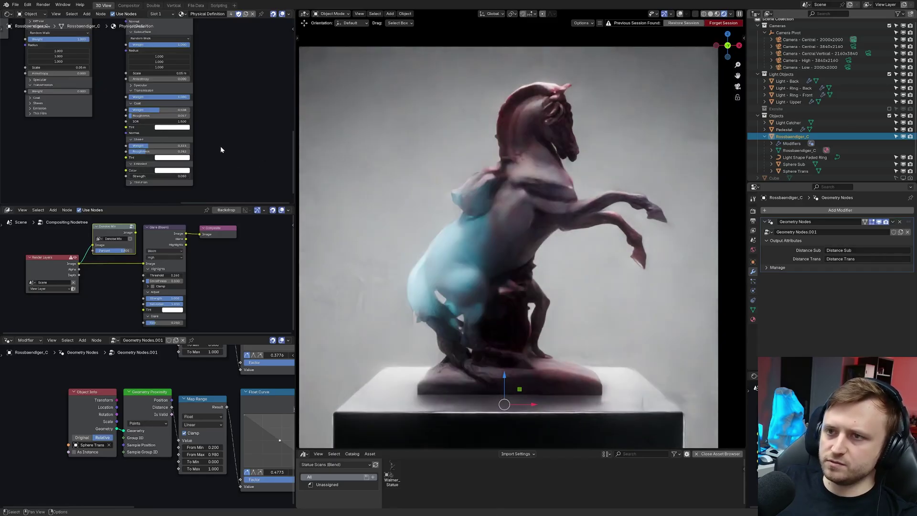
# Examine the material's subsurface and transmission shader layers and the matching Float Curve branches in the geometry nodes.
pyautogui.scroll(-1, 130, 123)
pyautogui.moveTo(130, 122); pyautogui.dragTo(131, 177, button='middle')
pyautogui.scroll(-4, 131, 176)
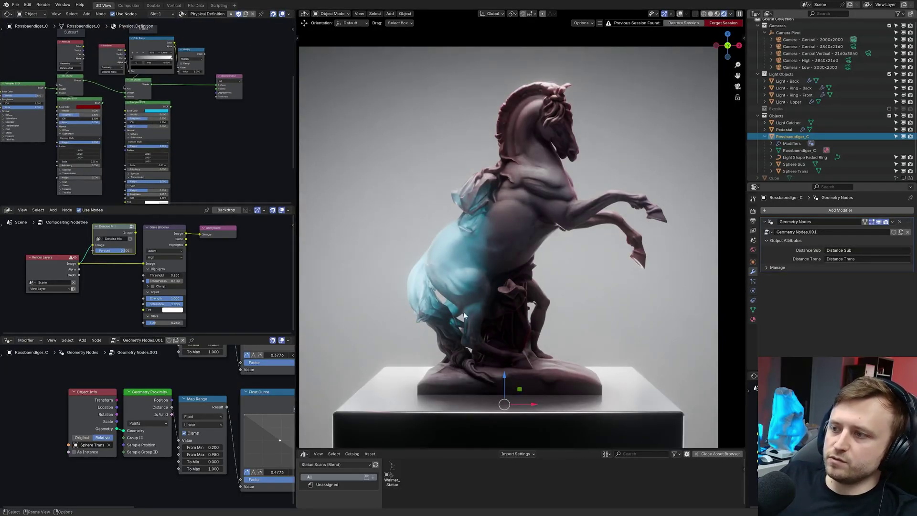
pyautogui.scroll(-3, 178, 436)
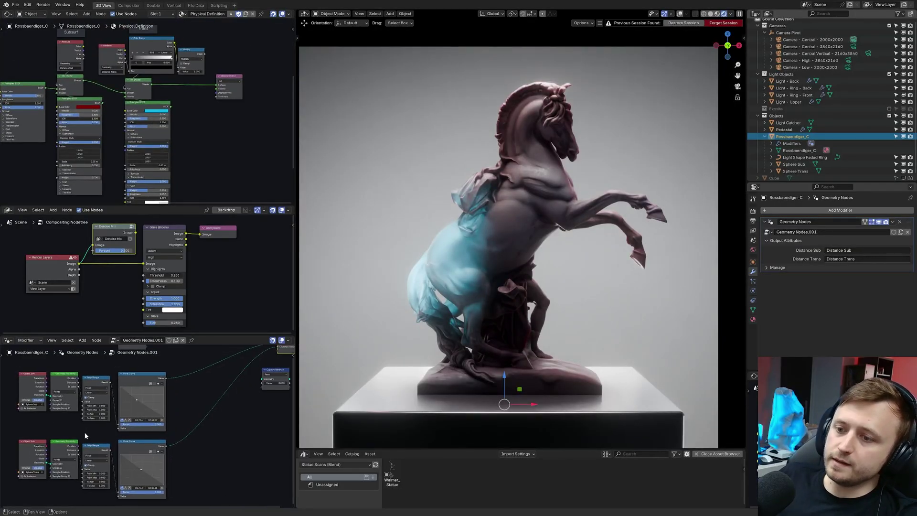
pyautogui.moveTo(178, 437); pyautogui.dragTo(146, 436, button='middle')
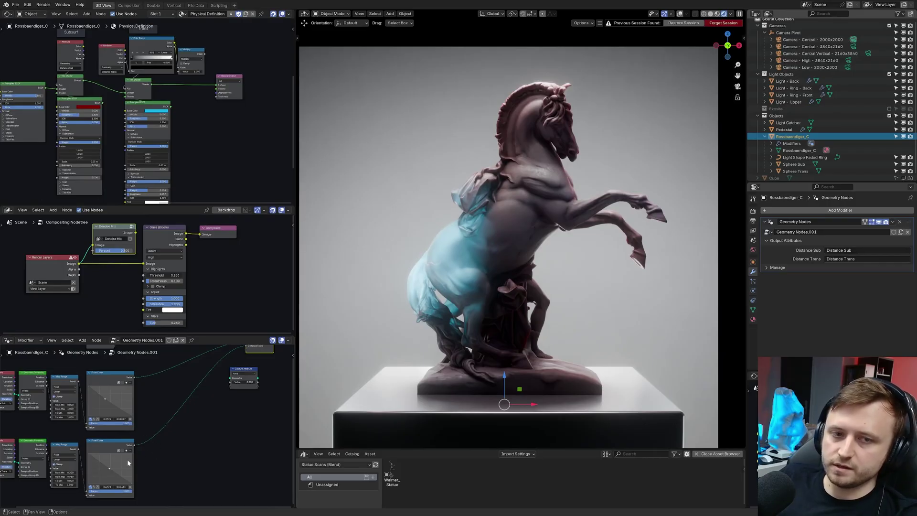
pyautogui.scroll(2, 138, 109)
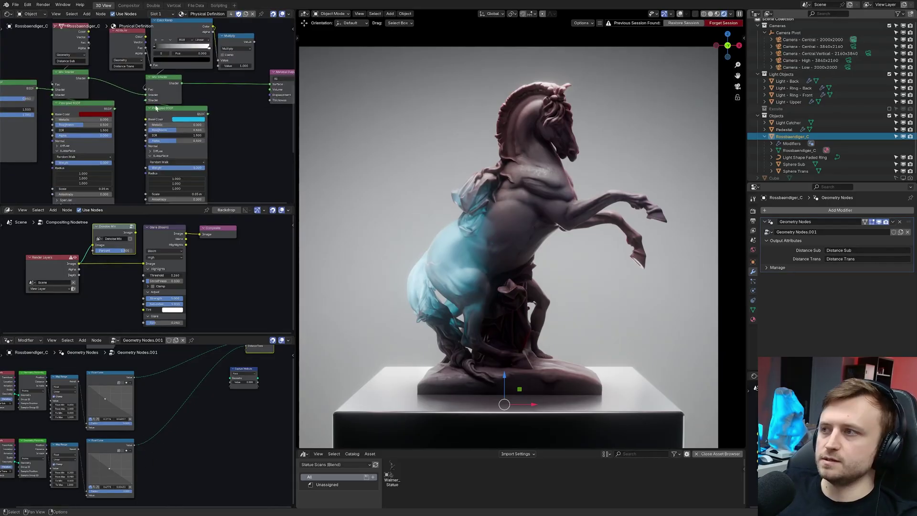
pyautogui.moveTo(158, 117); pyautogui.dragTo(168, 119, button='middle')
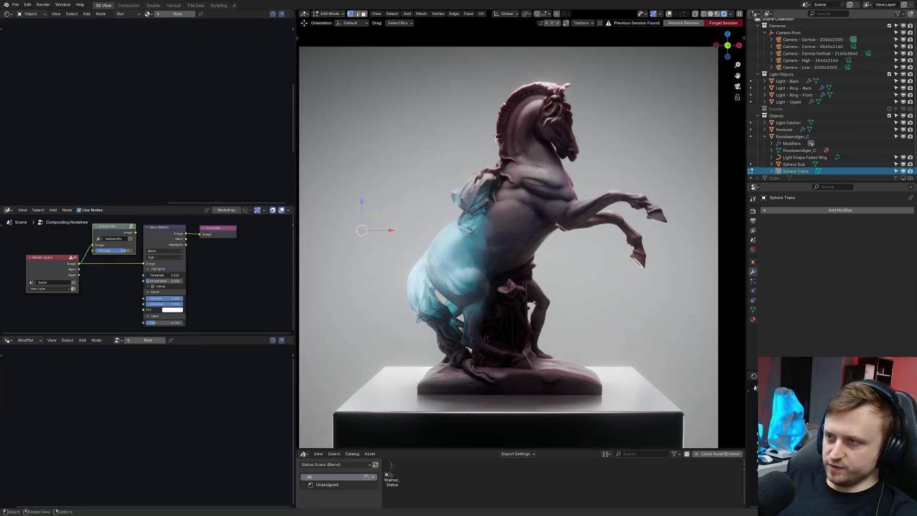
# Show the scene in Solid shading with overlays and put the Sphere Trans object into Sculpt Mode.
pyautogui.press('z')
pyautogui.click(536, 148)
pyautogui.moveTo(459, 191)
pyautogui.mouseDown(button='middle')
pyautogui.moveTo(445, 249)
pyautogui.moveTo(475, 248)
pyautogui.mouseUp(button='middle')
pyautogui.hotkey('shift', 'alt', 'z')
pyautogui.scroll(3, 438, 260)
pyautogui.click(331, 14)
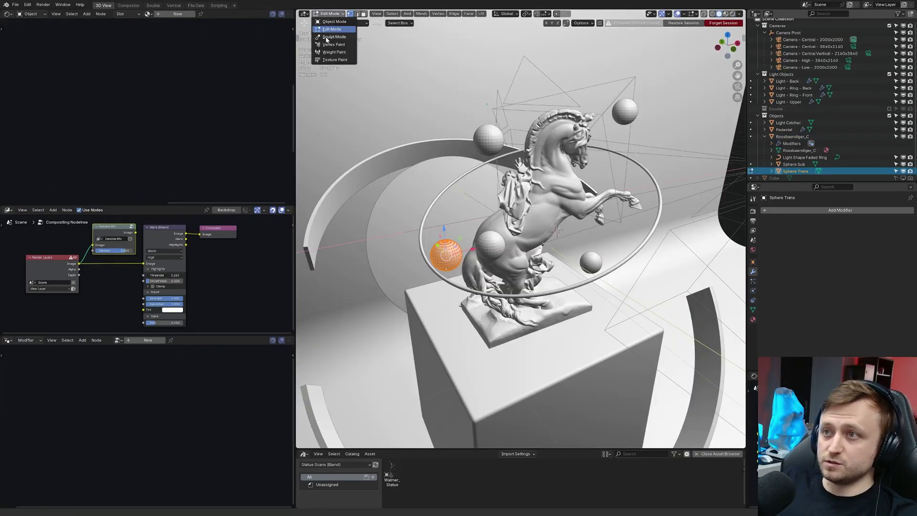
pyautogui.click(327, 36)
pyautogui.moveTo(462, 279)
pyautogui.mouseDown(button='middle')
pyautogui.moveTo(443, 281)
pyautogui.moveTo(483, 248)
pyautogui.mouseUp(button='middle')
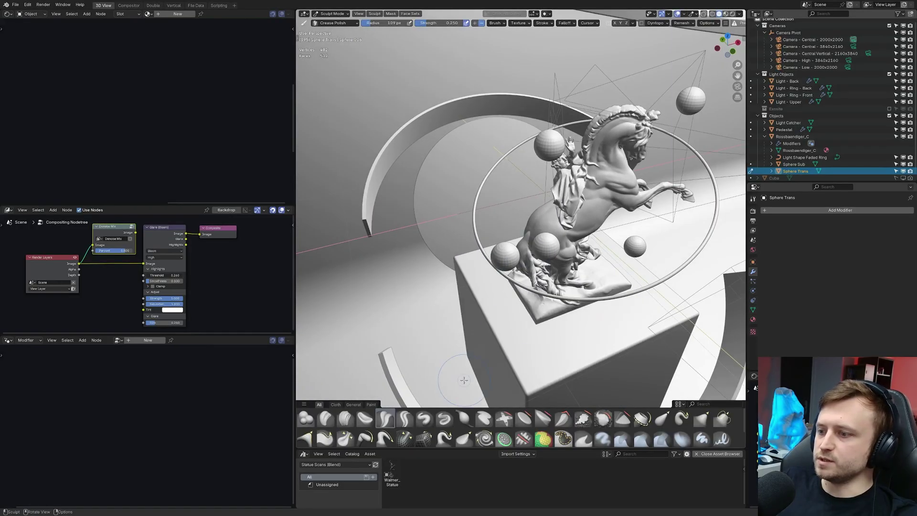
# Enable Dyntopo for Sphere Trans and choose the Snake Hook brush.
pyautogui.click(643, 23)
pyautogui.click(606, 39)
pyautogui.click(655, 23)
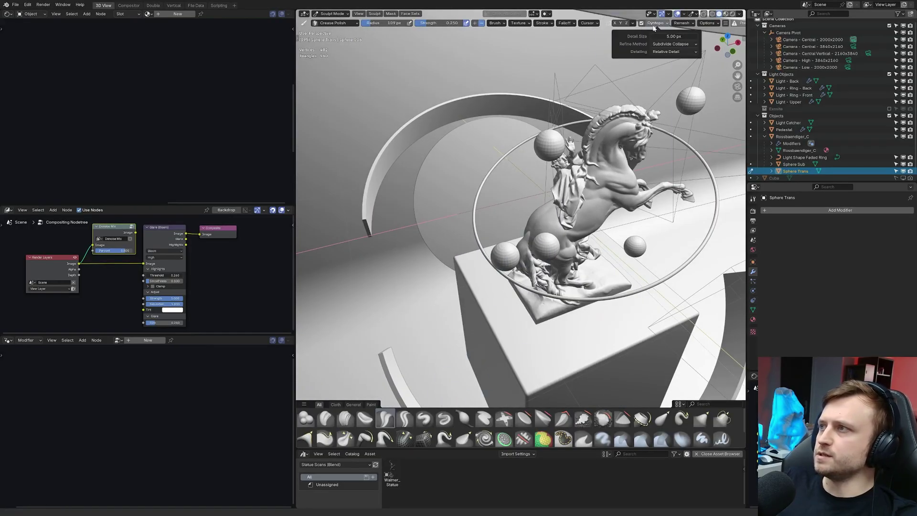
pyautogui.moveTo(468, 378); pyautogui.dragTo(458, 371, button='middle')
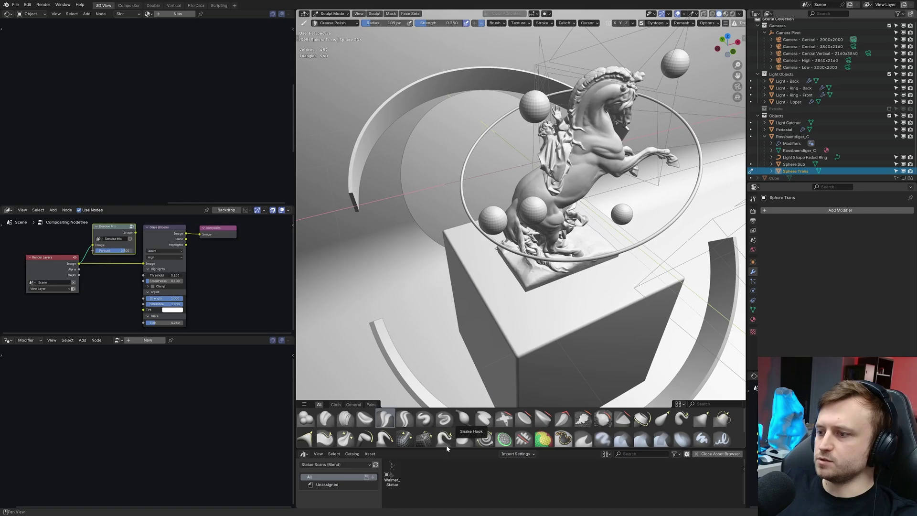
pyautogui.click(445, 440)
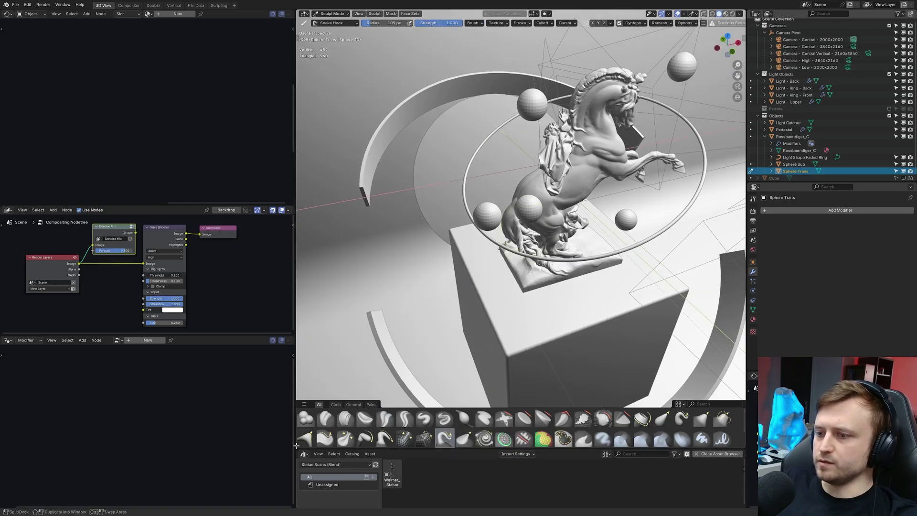
pyautogui.moveTo(297, 447); pyautogui.dragTo(299, 455)
# Pull the Sphere Trans sphere into long curved tendrils wrapping around the horse's front, base and back with Snake Hook, and smooth its thick body.
pyautogui.moveTo(426, 255); pyautogui.dragTo(453, 283)
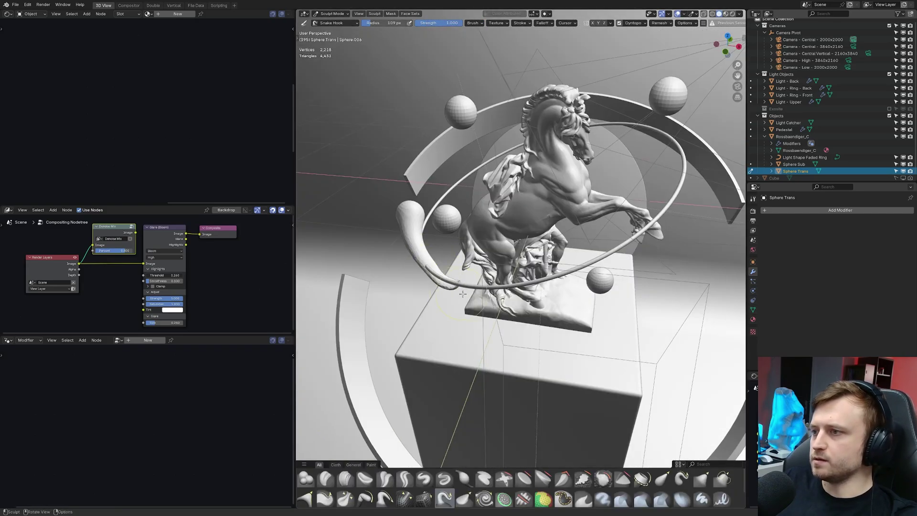
pyautogui.moveTo(453, 283); pyautogui.dragTo(465, 302, button='middle')
pyautogui.moveTo(466, 302); pyautogui.dragTo(487, 306)
pyautogui.moveTo(487, 306); pyautogui.dragTo(444, 279, button='middle')
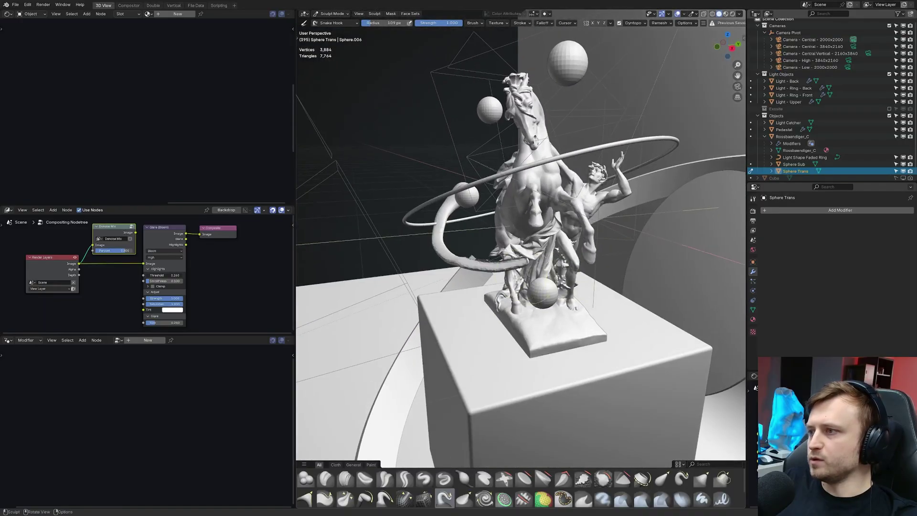
pyautogui.moveTo(520, 265); pyautogui.dragTo(537, 262)
pyautogui.moveTo(538, 261); pyautogui.dragTo(558, 231, button='middle')
pyautogui.scroll(3, 535, 225)
pyautogui.moveTo(506, 218); pyautogui.dragTo(517, 261)
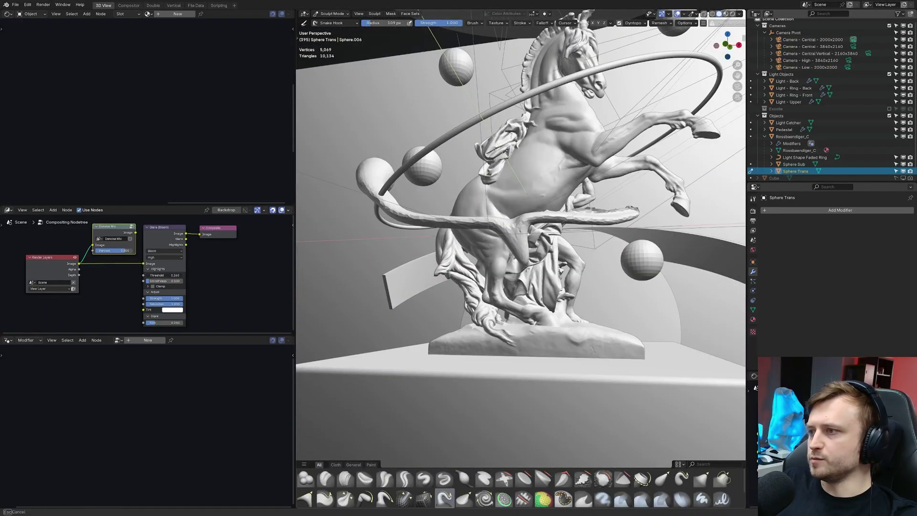
pyautogui.moveTo(517, 261); pyautogui.dragTo(443, 264, button='middle')
pyautogui.moveTo(443, 263); pyautogui.dragTo(490, 298)
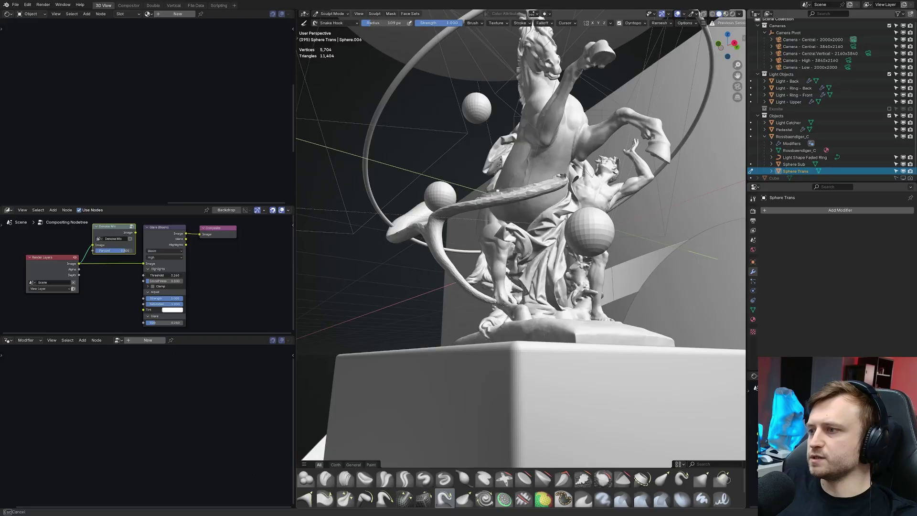
pyautogui.moveTo(490, 299)
pyautogui.mouseDown(button='middle')
pyautogui.moveTo(515, 344)
pyautogui.moveTo(645, 266)
pyautogui.moveTo(649, 241)
pyautogui.mouseUp(button='middle')
pyautogui.moveTo(650, 242); pyautogui.dragTo(628, 246)
pyautogui.moveTo(628, 246); pyautogui.dragTo(604, 278, button='middle')
pyautogui.moveTo(604, 278); pyautogui.dragTo(569, 293)
pyautogui.moveTo(570, 293); pyautogui.dragTo(583, 313, button='middle')
pyautogui.moveTo(584, 314); pyautogui.dragTo(558, 319)
pyautogui.moveTo(621, 268); pyautogui.dragTo(643, 289, button='middle')
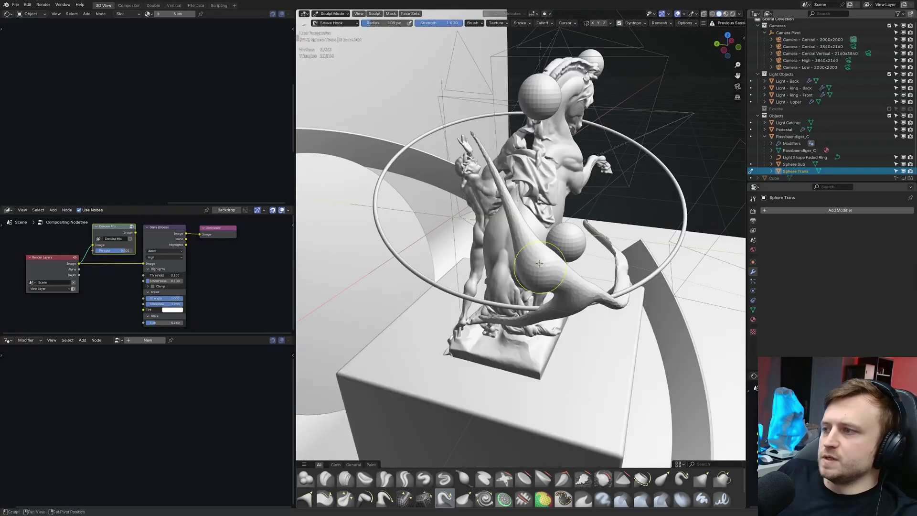
pyautogui.moveTo(535, 267)
pyautogui.keyDown('shift'); pyautogui.mouseDown()
pyautogui.moveTo(546, 282)
pyautogui.moveTo(550, 271)
pyautogui.mouseUp(); pyautogui.keyUp('shift')
pyautogui.moveTo(477, 248); pyautogui.dragTo(440, 229, button='middle')
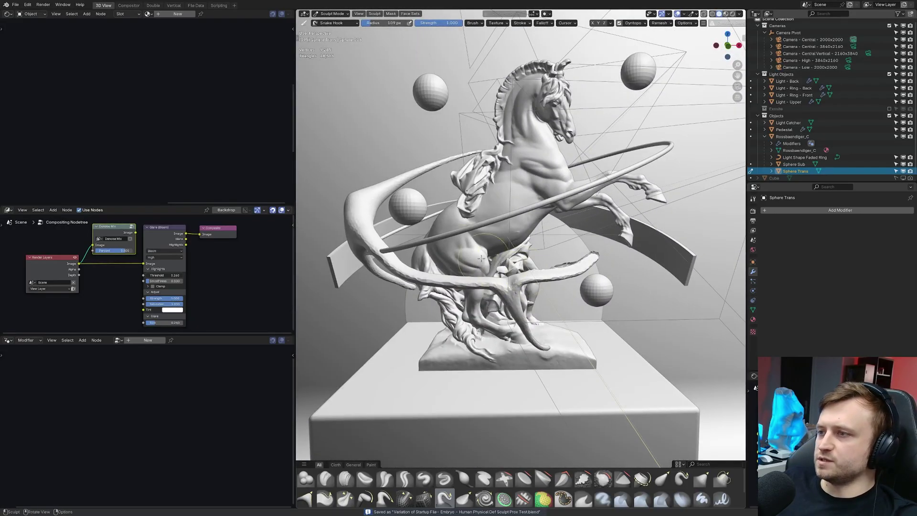
# Return to Object Mode and simplify the sculpted Sphere Trans with an applied Decimate modifier at a ratio of 0.0316.
pyautogui.click(328, 14)
pyautogui.click(334, 21)
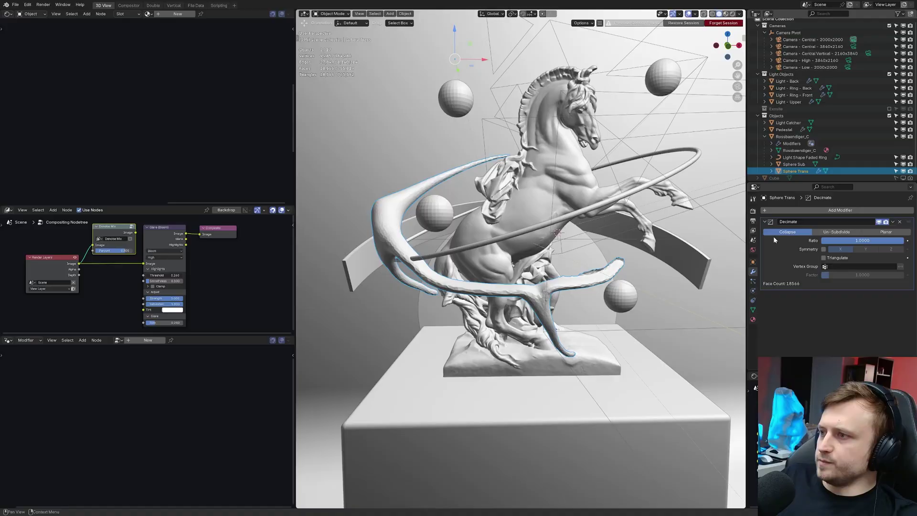
pyautogui.moveTo(867, 244); pyautogui.dragTo(827, 244)
pyautogui.moveTo(826, 243); pyautogui.dragTo(824, 243)
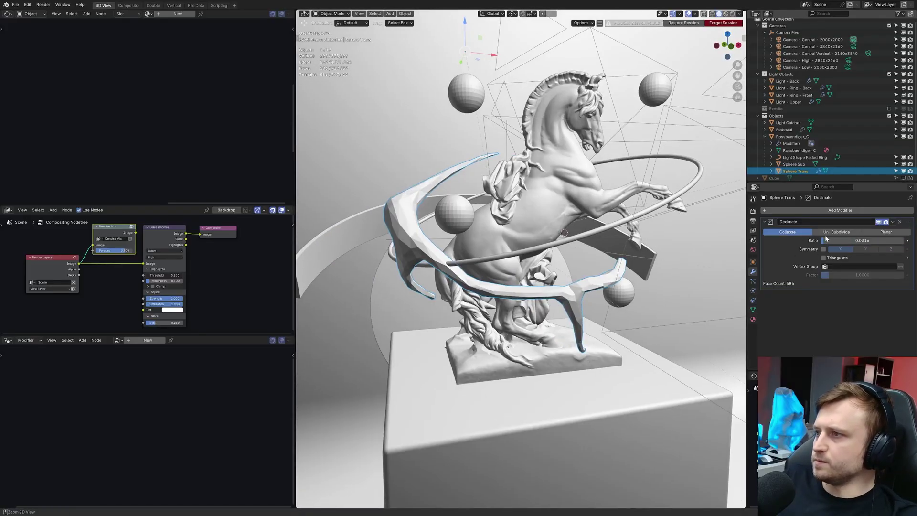
pyautogui.hotkey('ctrl', 'a')
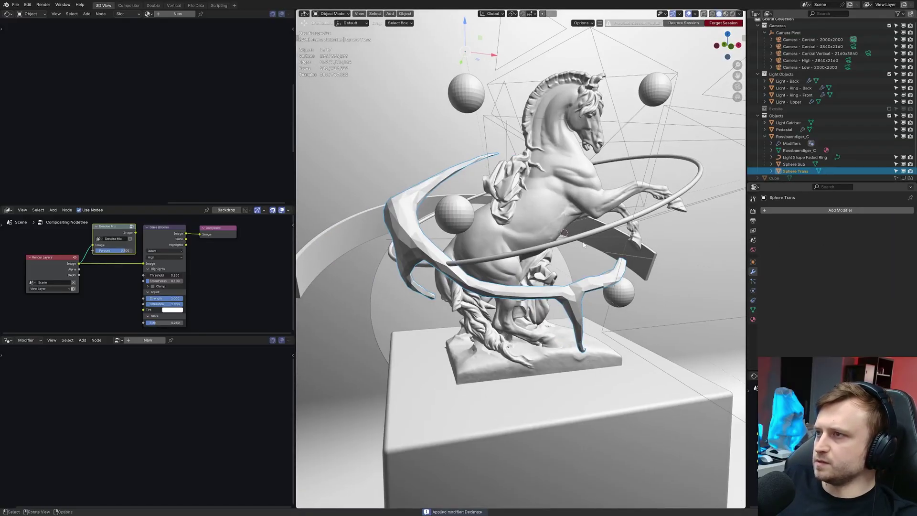
# Show the camera view in Rendered shading and pull the transmission Float Curve's point down to about 0.29, 0.29.
pyautogui.moveTo(592, 239); pyautogui.dragTo(554, 249, button='middle')
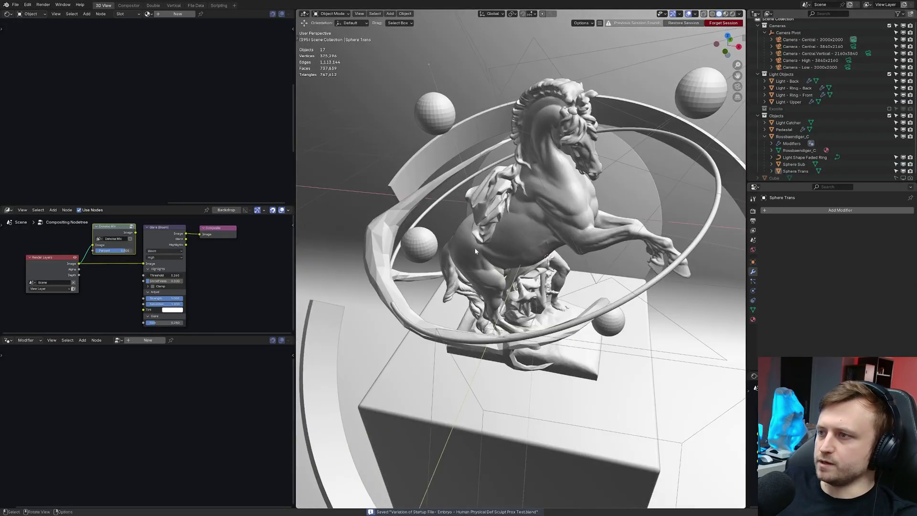
pyautogui.press('z')
pyautogui.click(523, 204)
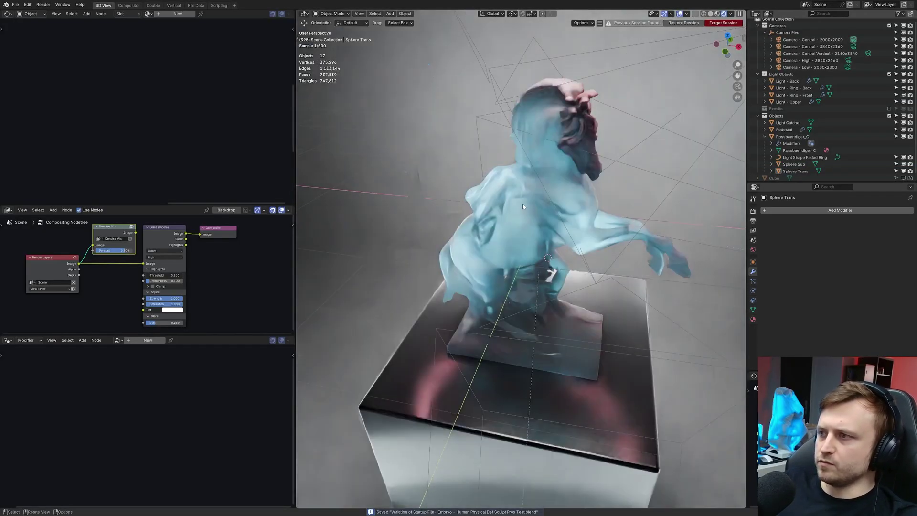
pyautogui.press('KP_0')
pyautogui.scroll(-2, 522, 207)
pyautogui.scroll(1, 657, 207)
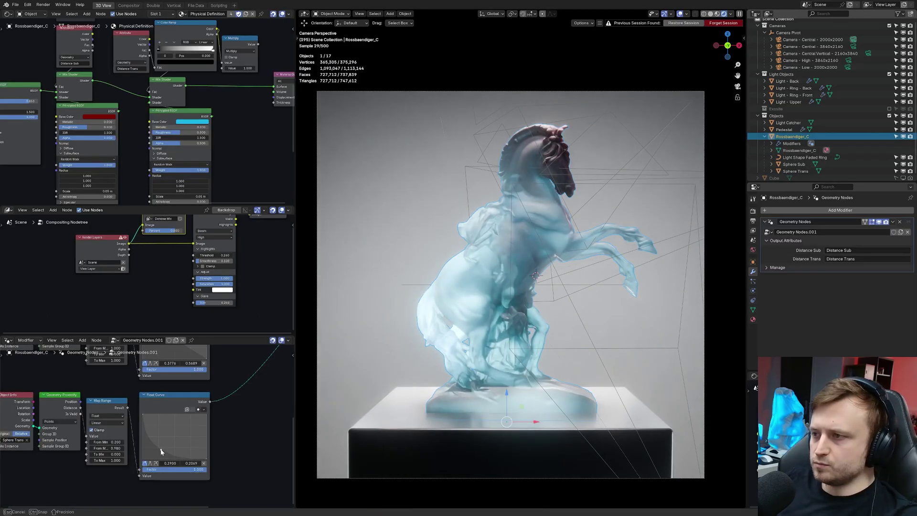
pyautogui.moveTo(161, 452); pyautogui.dragTo(161, 446)
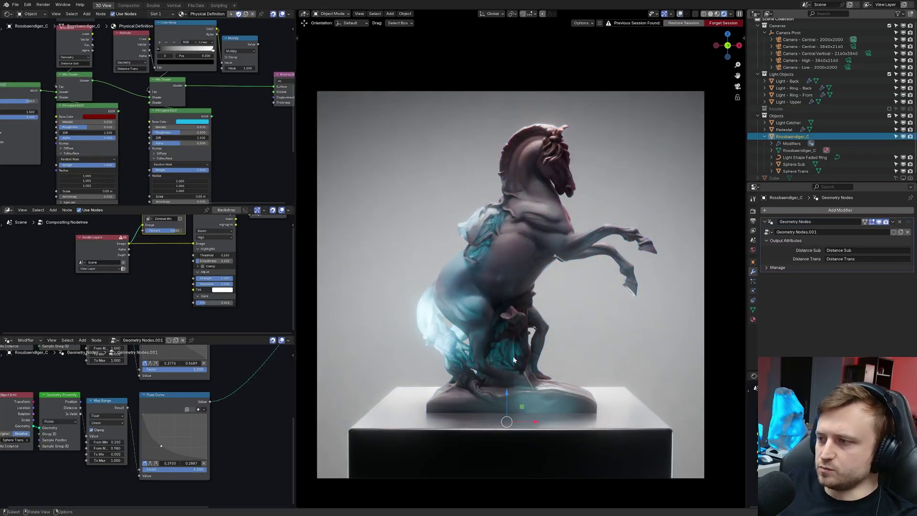
# Select the sculpted Sphere Trans beside the statue and set its origin to the 3D cursor.
pyautogui.hotkey('shift', 'z')
pyautogui.moveTo(513, 359)
pyautogui.mouseDown(button='middle')
pyautogui.moveTo(471, 321)
pyautogui.moveTo(484, 321)
pyautogui.mouseUp(button='middle')
pyautogui.press('z')
pyautogui.click(482, 315)
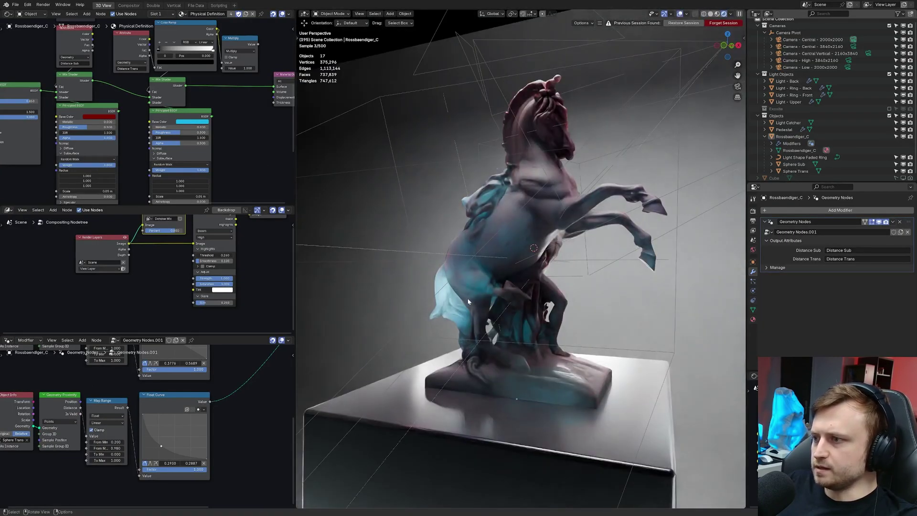
pyautogui.click(467, 312)
pyautogui.moveTo(540, 381); pyautogui.dragTo(602, 378, button='middle')
pyautogui.rightClick(530, 269)
pyautogui.moveTo(546, 295)
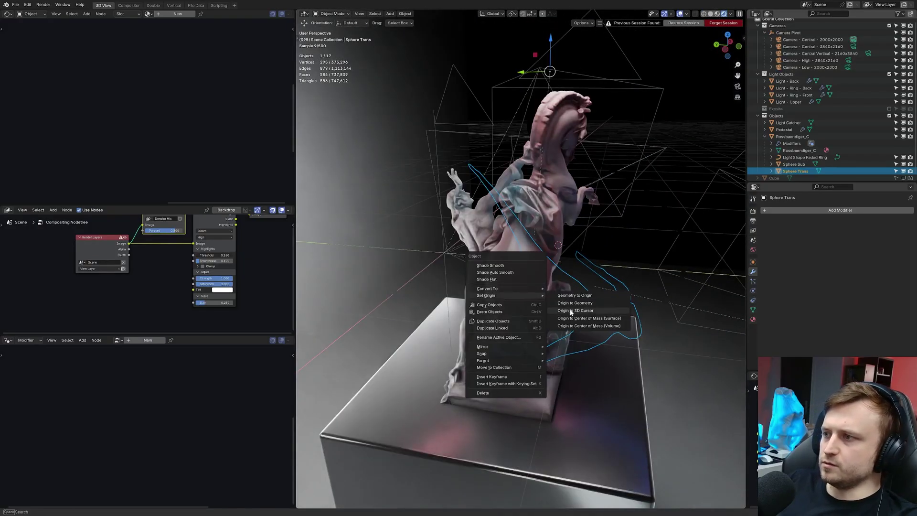
pyautogui.click(587, 311)
# Scale the sculpted Sphere Trans to 0.645 and shift it along the Y axis towards the man.
pyautogui.moveTo(626, 338); pyautogui.dragTo(587, 348, button='middle')
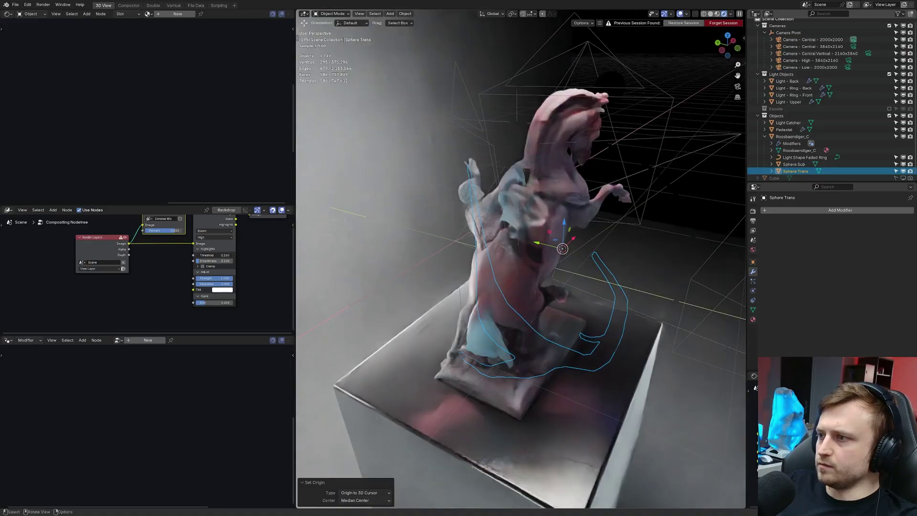
pyautogui.press('s')
pyautogui.click(616, 342)
pyautogui.moveTo(531, 236); pyautogui.dragTo(505, 227)
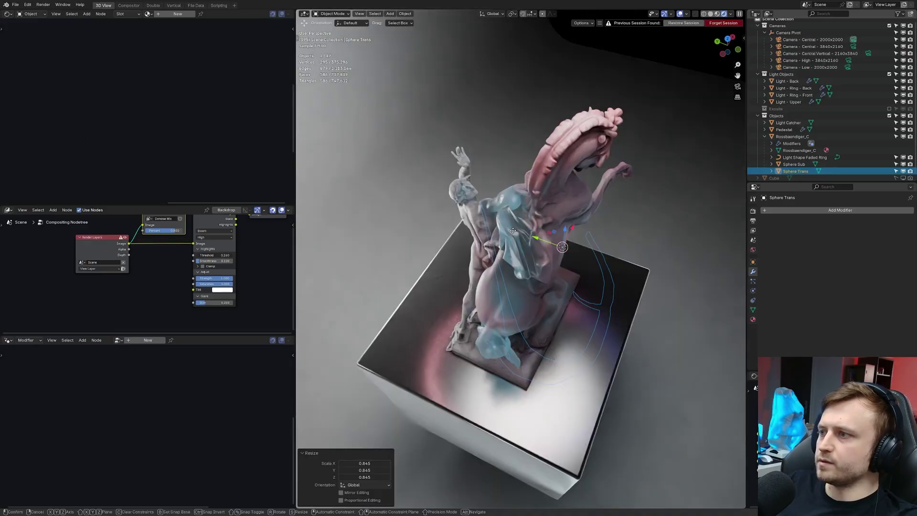
pyautogui.moveTo(504, 228); pyautogui.dragTo(440, 186, button='middle')
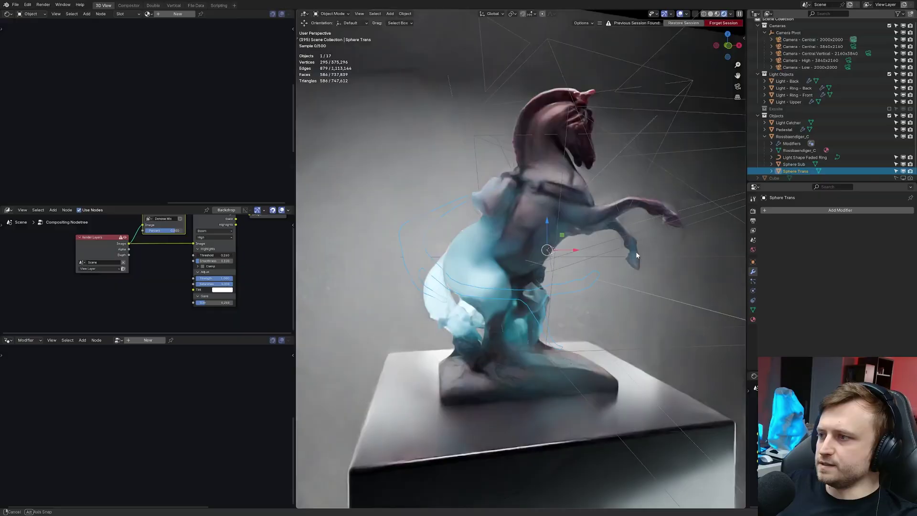
pyautogui.moveTo(643, 253); pyautogui.dragTo(584, 204, button='middle')
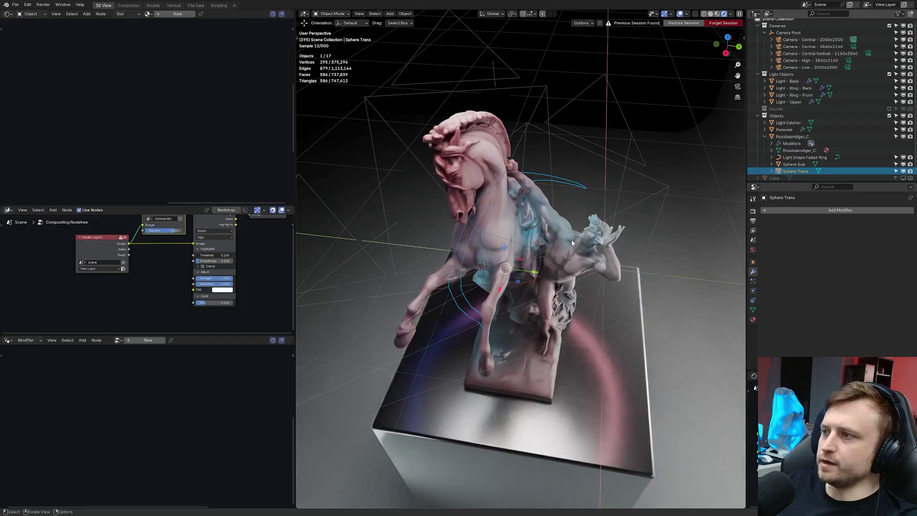
pyautogui.scroll(6, 596, 225)
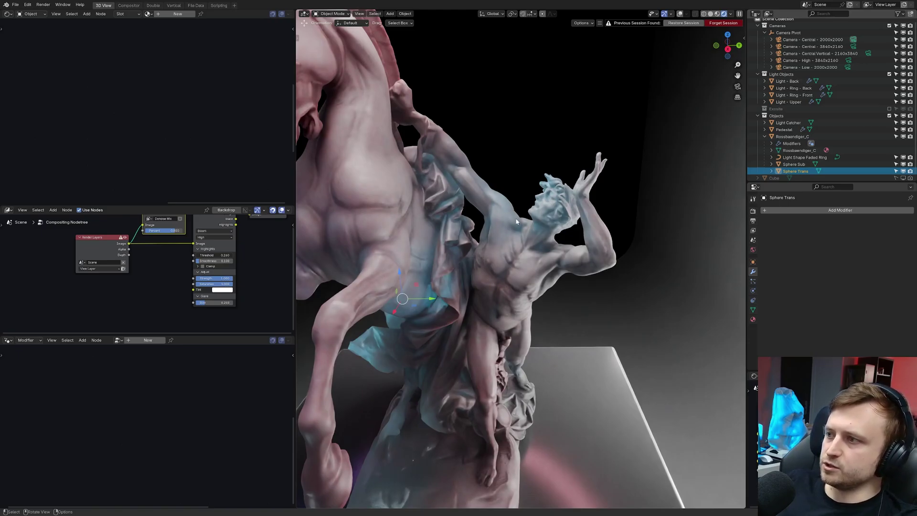
# Select the horse statue and set the transmission weight of its material's Trans Principled BSDF to 0.
pyautogui.click(376, 239)
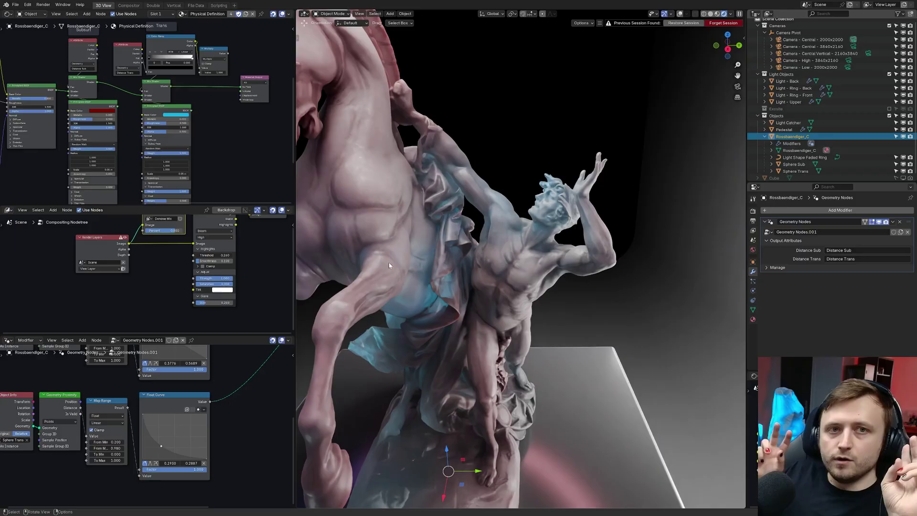
pyautogui.scroll(-3, 421, 252)
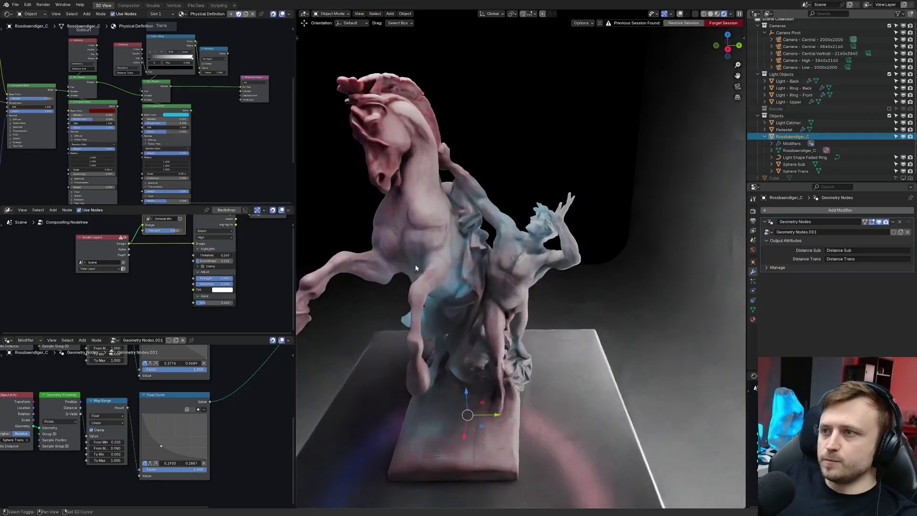
pyautogui.moveTo(415, 265); pyautogui.dragTo(535, 276, button='middle')
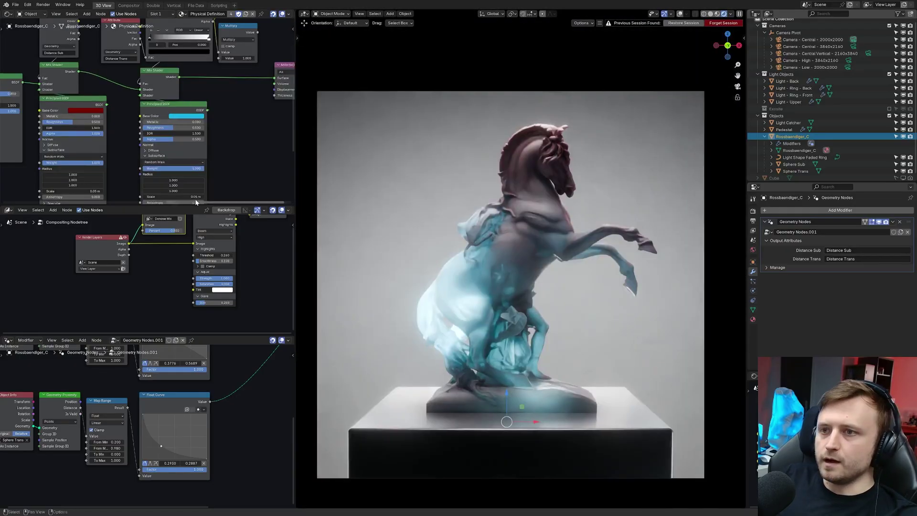
pyautogui.moveTo(195, 205); pyautogui.dragTo(192, 300)
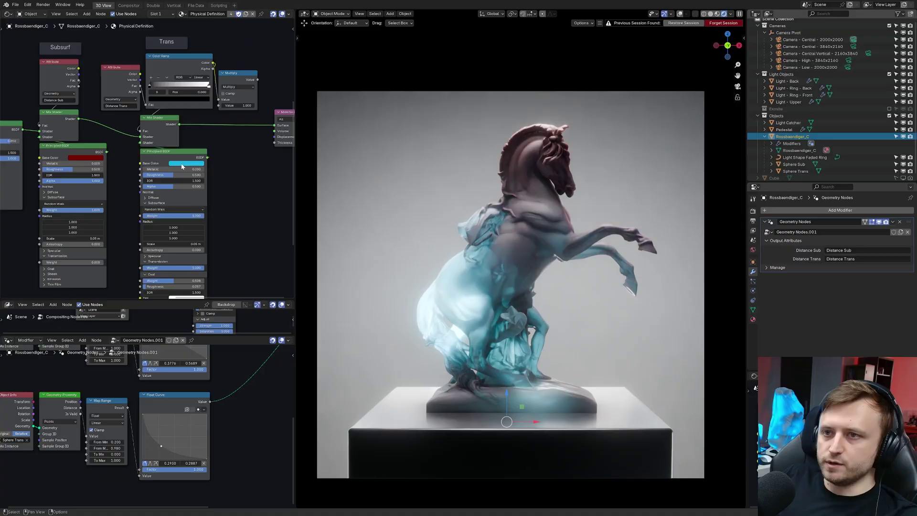
pyautogui.click(187, 163)
pyautogui.moveTo(174, 267); pyautogui.dragTo(142, 268)
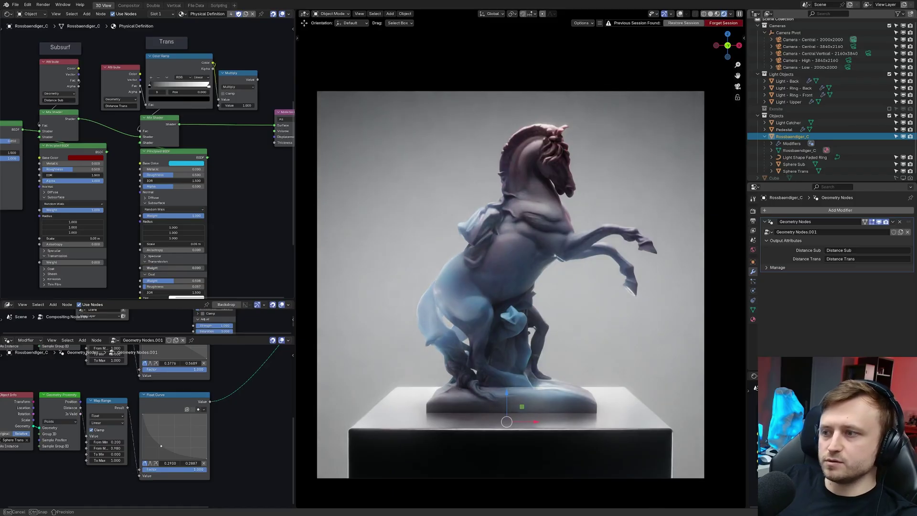
pyautogui.moveTo(141, 268); pyautogui.dragTo(149, 268)
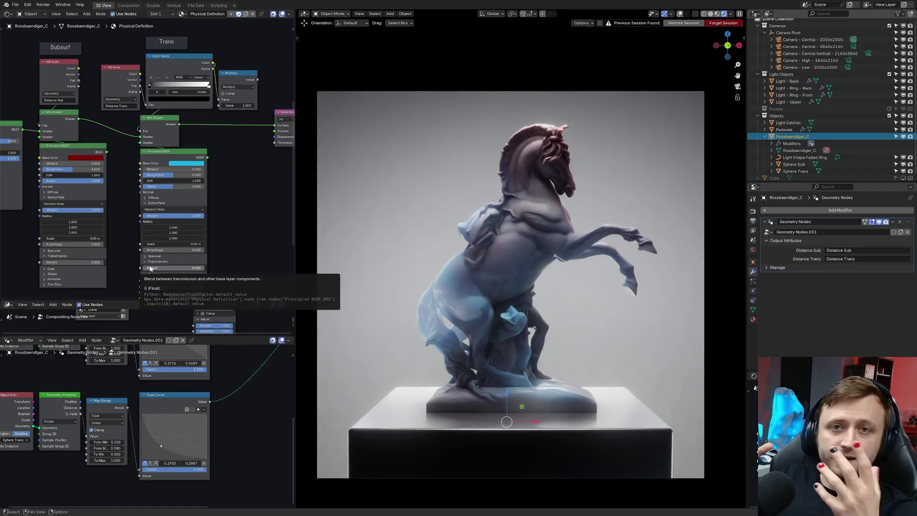
# Change the base colour of the Trans Principled BSDF to violet and adjust its roughness.
pyautogui.click(189, 163)
pyautogui.moveTo(193, 106); pyautogui.dragTo(214, 96)
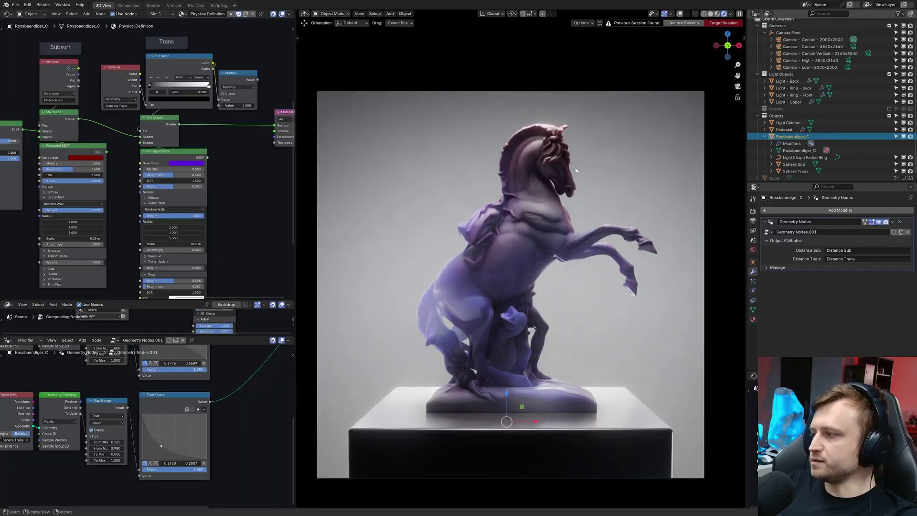
pyautogui.hotkey('shift', 'alt', 'z')
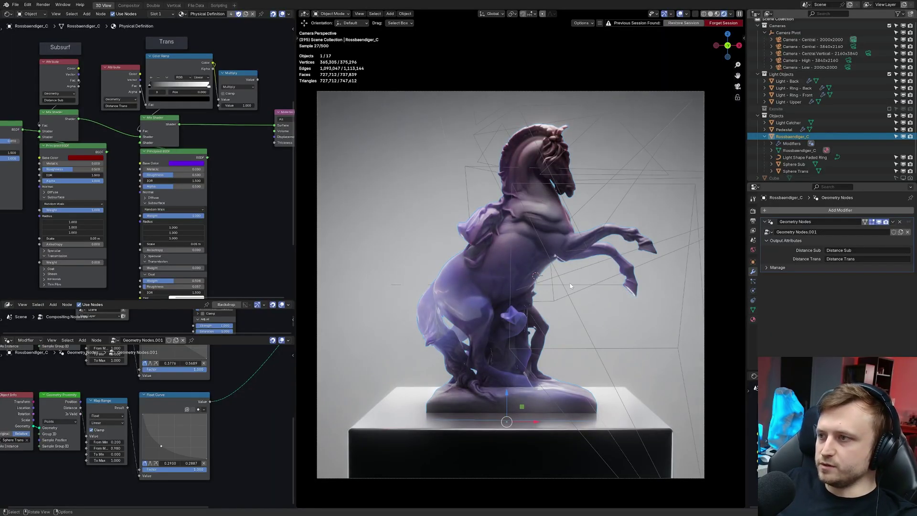
pyautogui.hotkey('shift', 'alt', 'z')
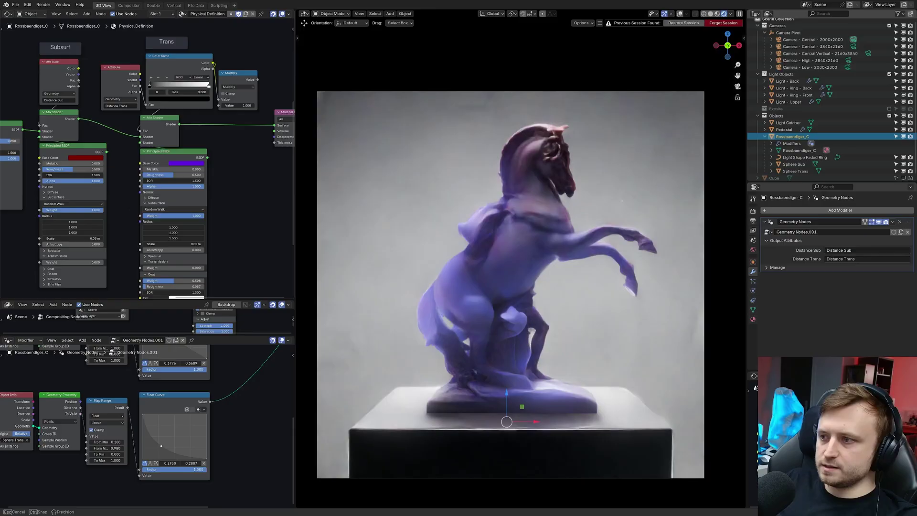
pyautogui.moveTo(174, 175)
pyautogui.mouseDown()
pyautogui.moveTo(185, 175)
pyautogui.moveTo(159, 175)
pyautogui.moveTo(177, 175)
pyautogui.mouseUp()
pyautogui.moveTo(81, 186); pyautogui.dragTo(124, 180, button='middle')
pyautogui.moveTo(106, 157); pyautogui.dragTo(166, 158)
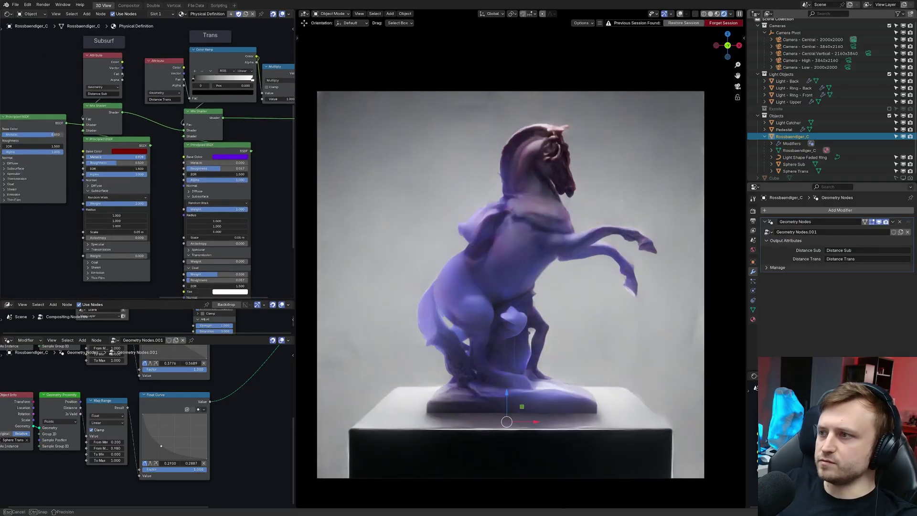
pyautogui.press('Escape')
# Connect the base Principled BSDF straight to the Material Output and examine the plain layer close up on the man's torso.
pyautogui.scroll(-1, 47, 246)
pyautogui.moveTo(83, 153); pyautogui.dragTo(69, 152, button='middle')
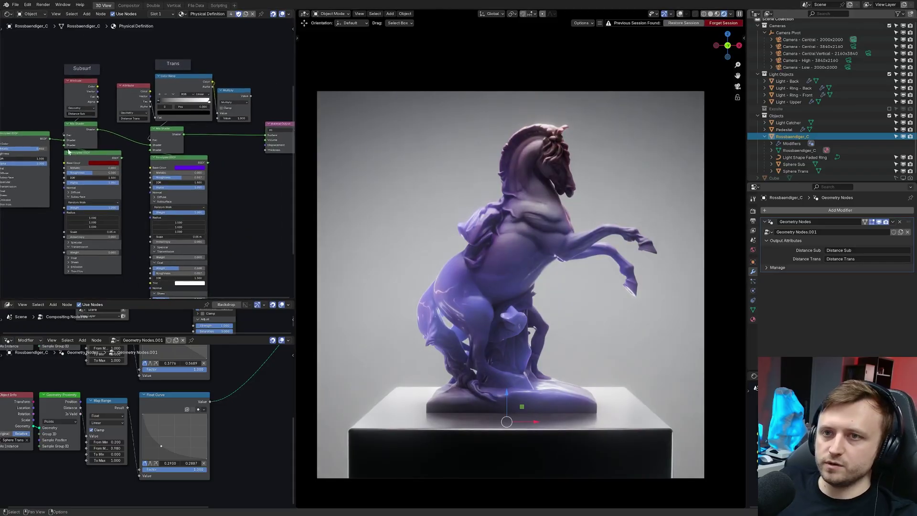
pyautogui.moveTo(49, 141); pyautogui.dragTo(269, 136)
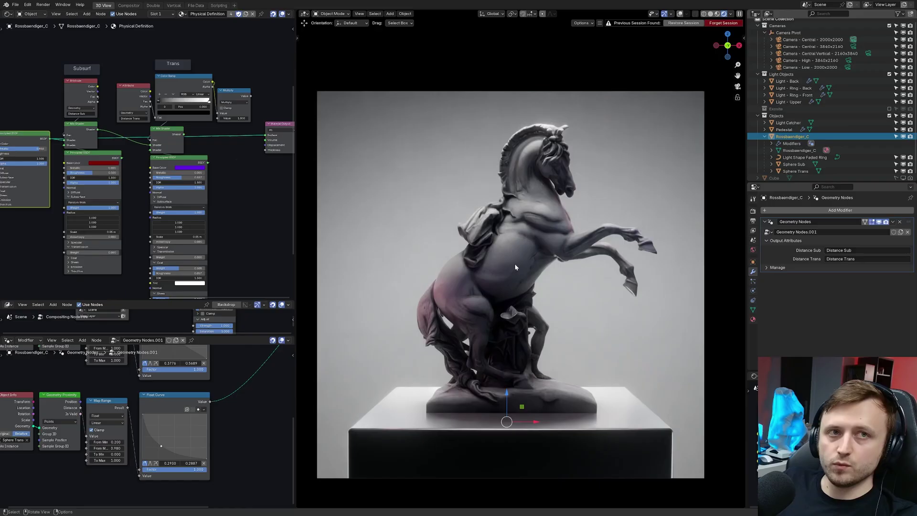
pyautogui.press('r')
pyautogui.press('z')
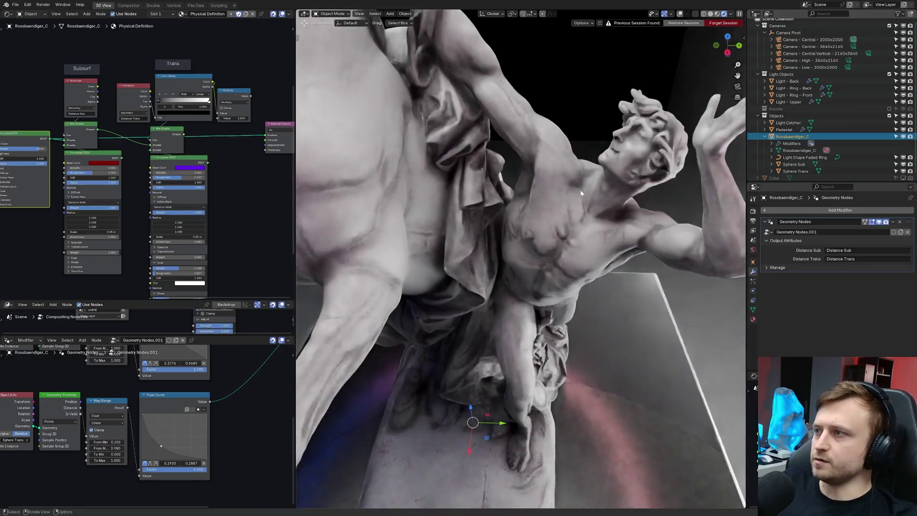
pyautogui.moveTo(555, 335); pyautogui.dragTo(541, 356, button='middle')
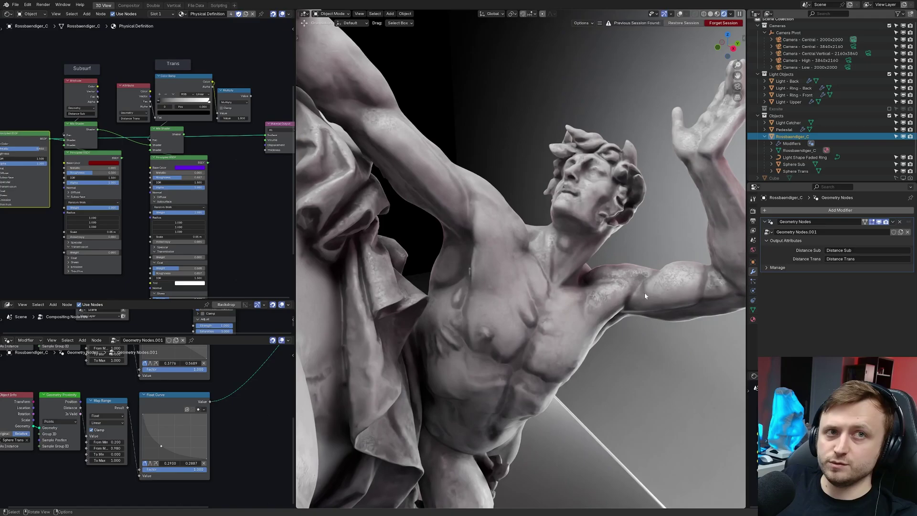
# Preview the base and Subsurf layers together from the first Mix Shader and examine the front of the statue.
pyautogui.scroll(-8, 680, 266)
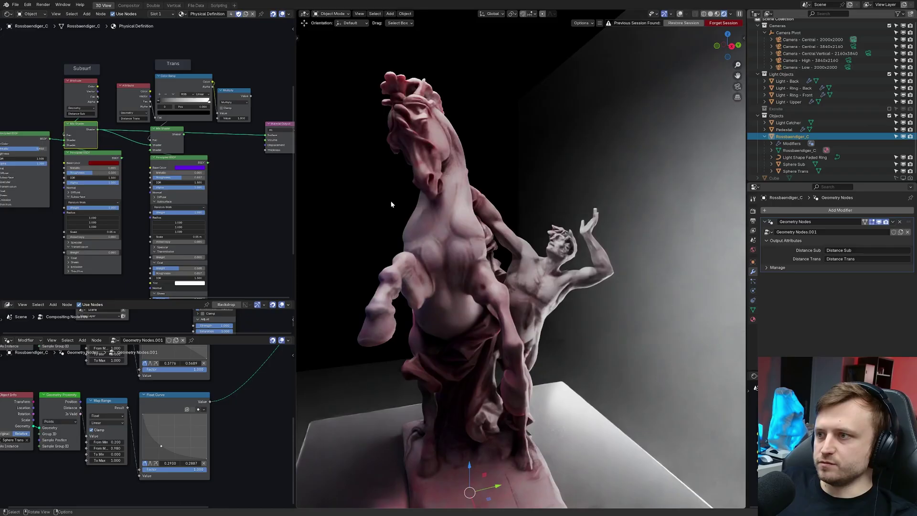
pyautogui.scroll(3, 492, 200)
pyautogui.moveTo(492, 197); pyautogui.dragTo(475, 159, button='middle')
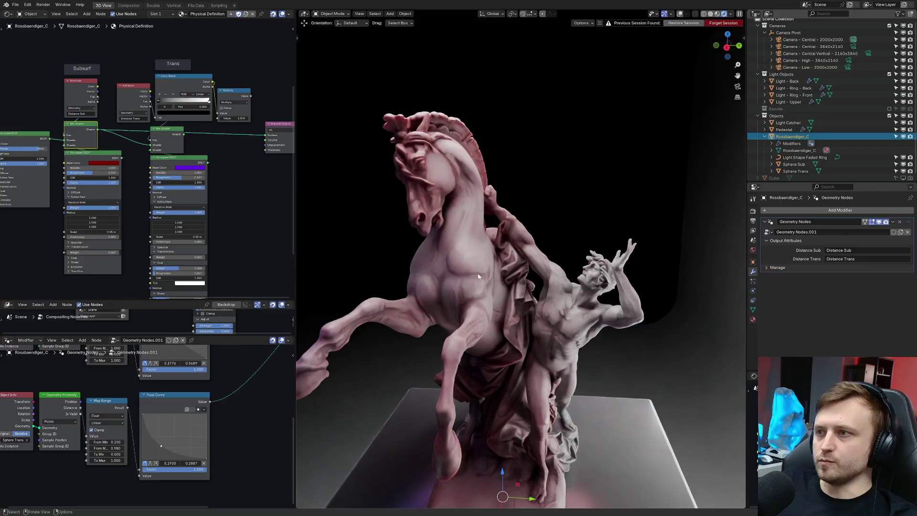
pyautogui.moveTo(505, 334)
pyautogui.mouseDown(button='middle')
pyautogui.moveTo(491, 326)
pyautogui.moveTo(501, 315)
pyautogui.moveTo(462, 316)
pyautogui.moveTo(467, 301)
pyautogui.moveTo(593, 304)
pyautogui.moveTo(502, 234)
pyautogui.moveTo(547, 215)
pyautogui.mouseUp(button='middle')
# Show the scene in wireframe and select Sphere Trans to examine how it wraps around the horse.
pyautogui.press('z')
pyautogui.click(456, 289)
pyautogui.moveTo(456, 288); pyautogui.dragTo(403, 292, button='middle')
pyautogui.click(438, 248)
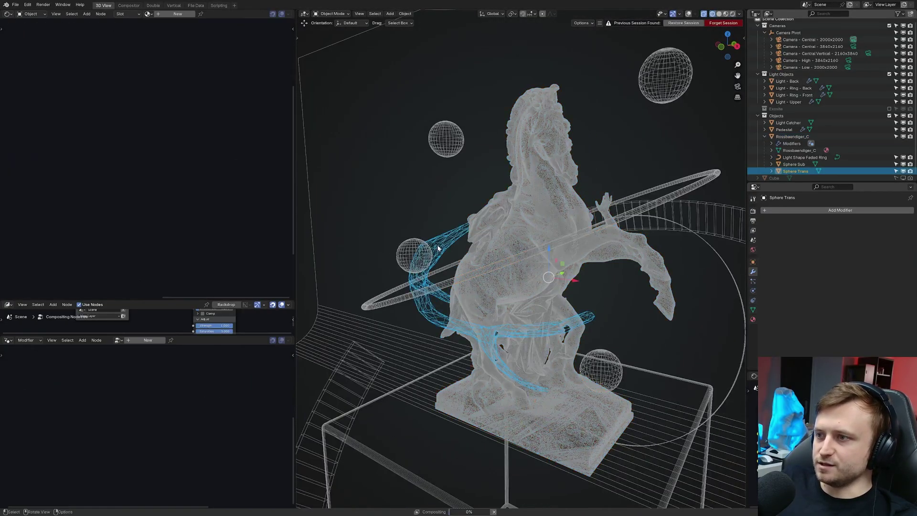
pyautogui.moveTo(438, 249); pyautogui.dragTo(465, 250, button='middle')
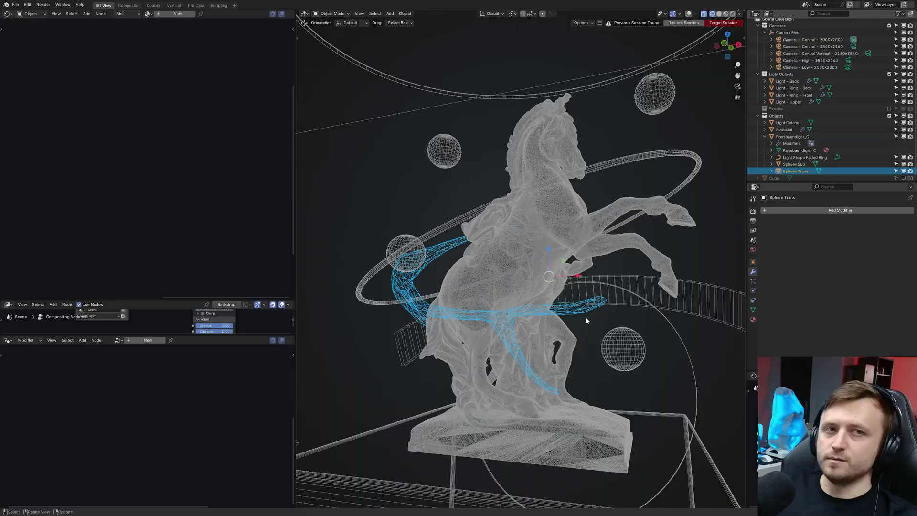
pyautogui.moveTo(500, 330); pyautogui.dragTo(484, 360, button='middle')
# Return to Rendered shading with the Trans Mix Shader feeding the Material Output and frame the horse's head and the man.
pyautogui.press('z')
pyautogui.click(468, 242)
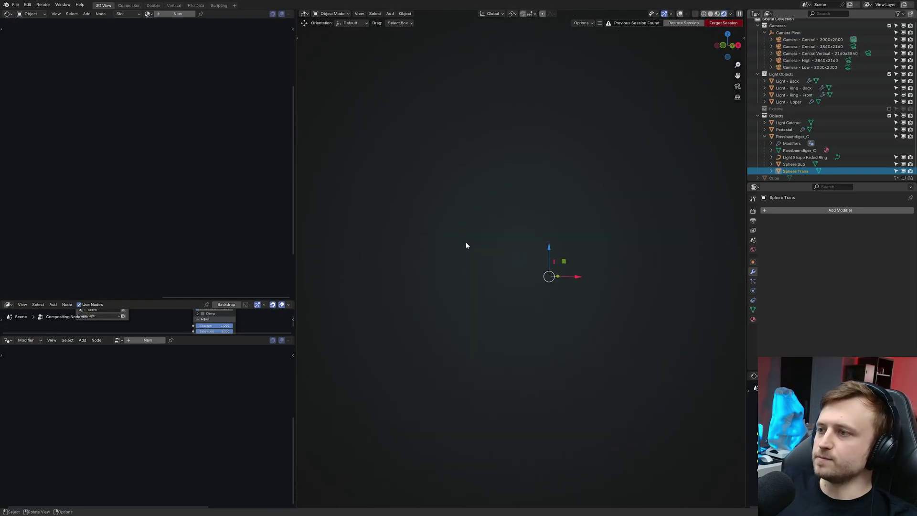
pyautogui.click(467, 245)
pyautogui.scroll(5, 534, 243)
pyautogui.moveTo(495, 262); pyautogui.dragTo(531, 183, button='middle')
pyautogui.moveTo(549, 236); pyautogui.dragTo(449, 203, button='middle')
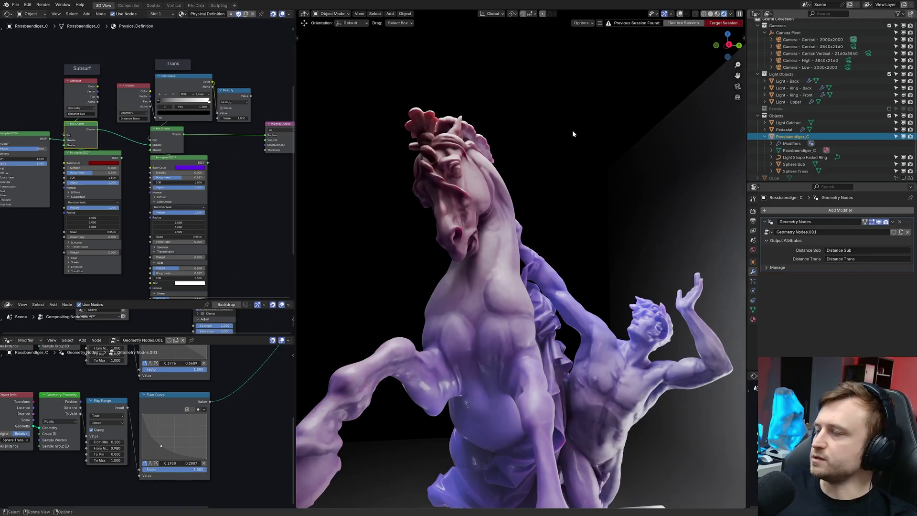
# Make Camera - Central - 3840x2160 active, set its resolution to 2000 x 2000 px and sensor size to 42 mm for a horse head close-up.
pyautogui.press('KP_0')
pyautogui.click(853, 47)
pyautogui.hotkey('shift', '`')
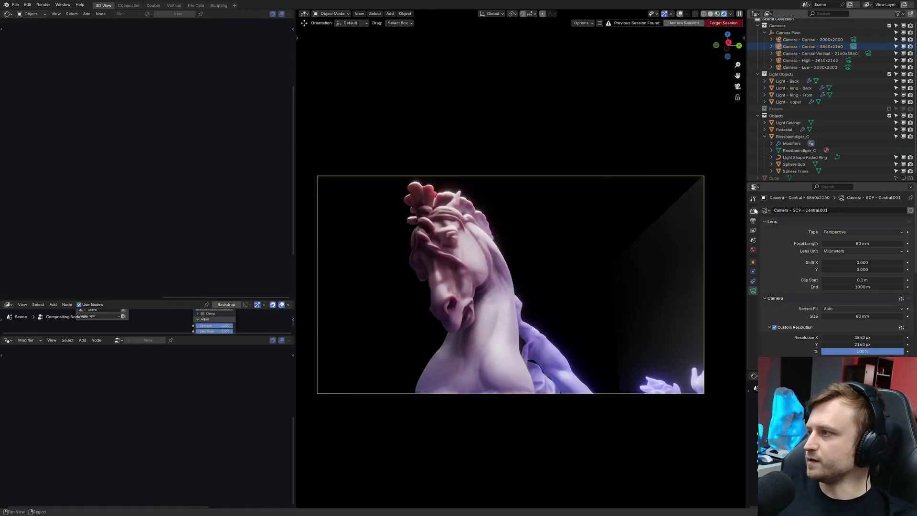
pyautogui.scroll(-2, 755, 210)
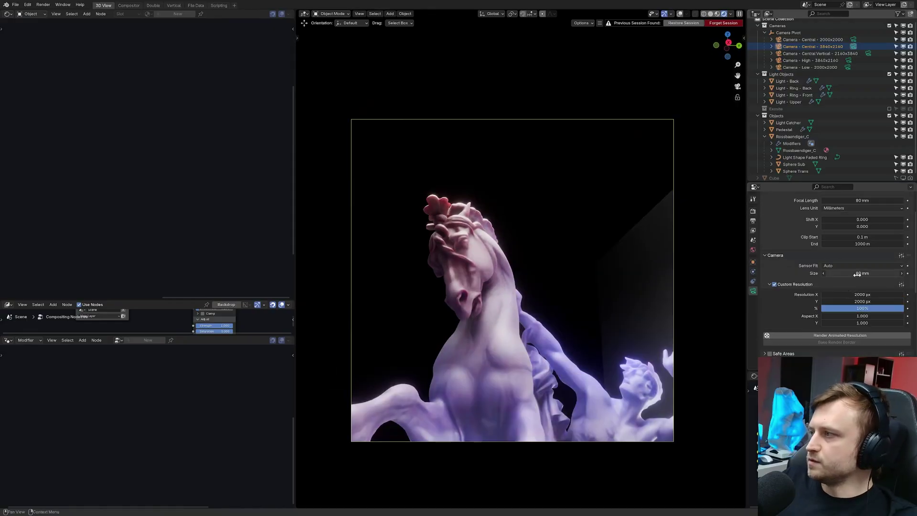
pyautogui.moveTo(863, 273); pyautogui.dragTo(821, 273)
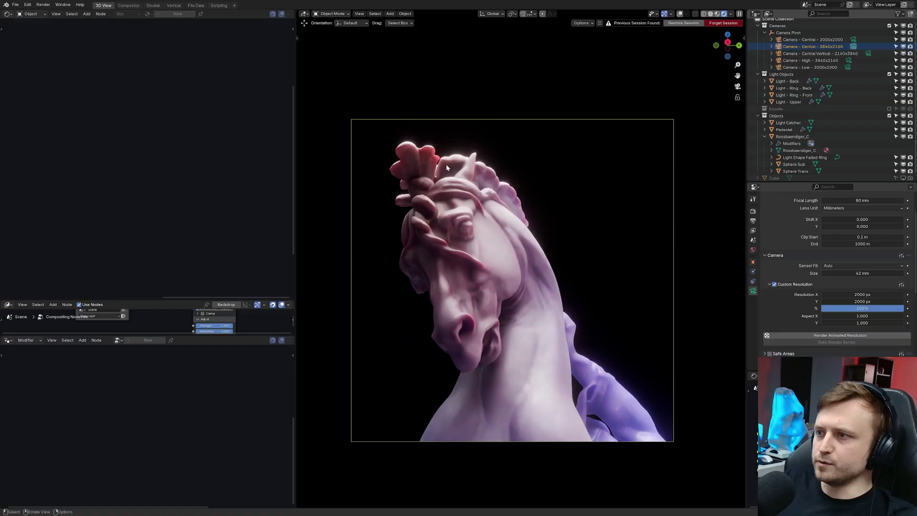
pyautogui.scroll(2, 486, 197)
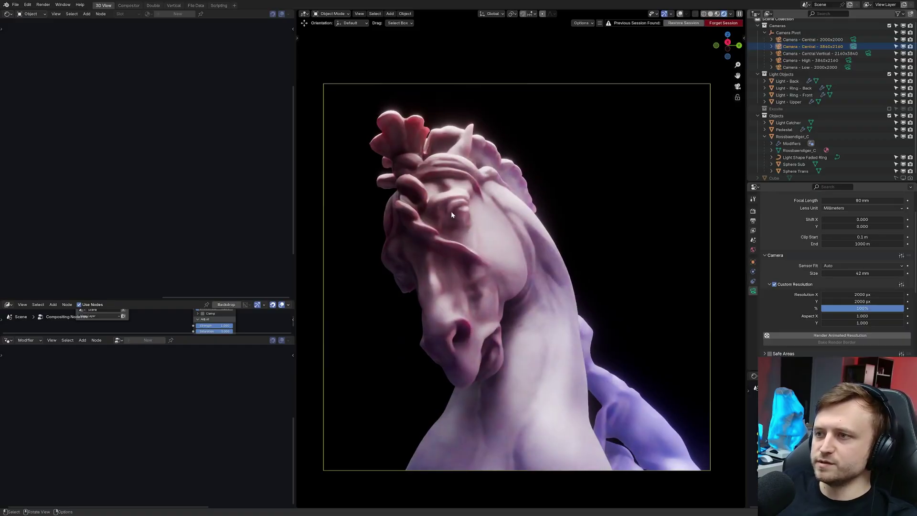
pyautogui.moveTo(862, 274); pyautogui.dragTo(862, 274)
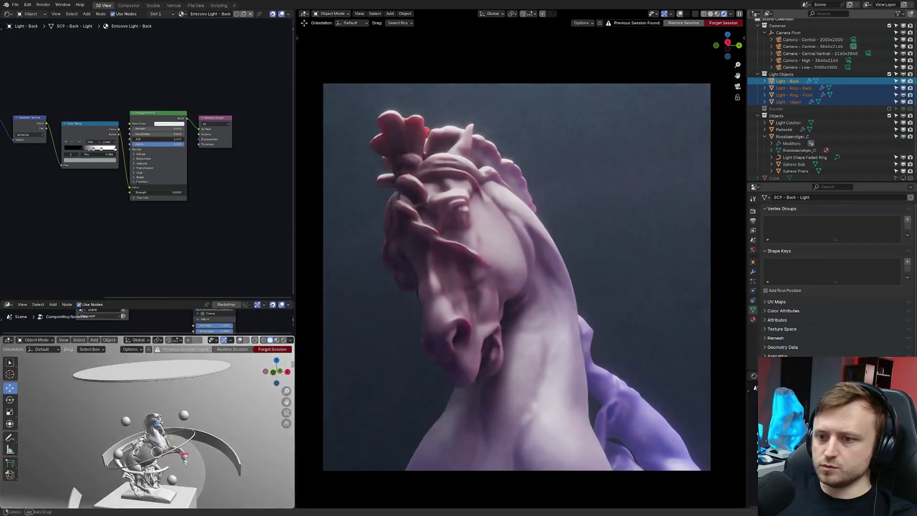
# Rotate all four light objects together around the global Z axis to relight the horse's head.
pyautogui.moveTo(224, 406); pyautogui.dragTo(200, 433, button='middle')
pyautogui.scroll(-1, 200, 433)
pyautogui.press('r')
pyautogui.press('z')
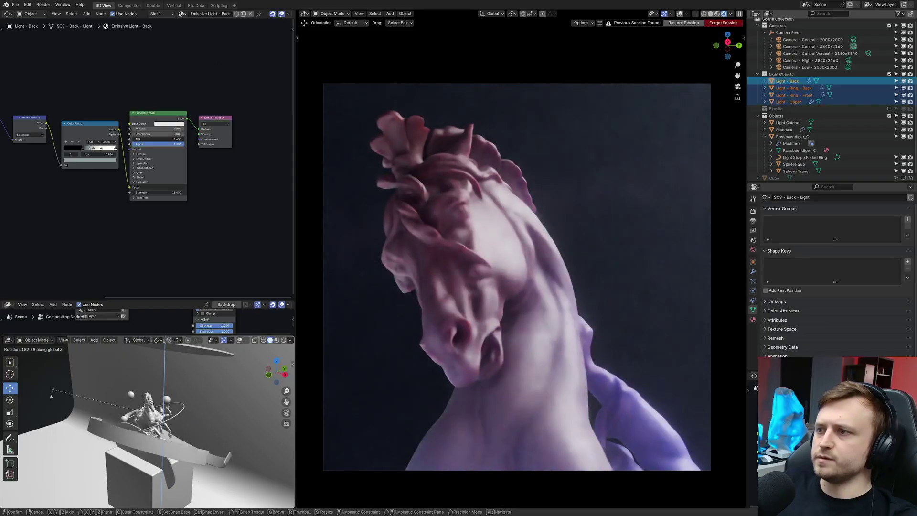
pyautogui.click(115, 478)
# Select Light - Ring - Back and rotate it around the statue.
pyautogui.click(224, 433)
pyautogui.press('r')
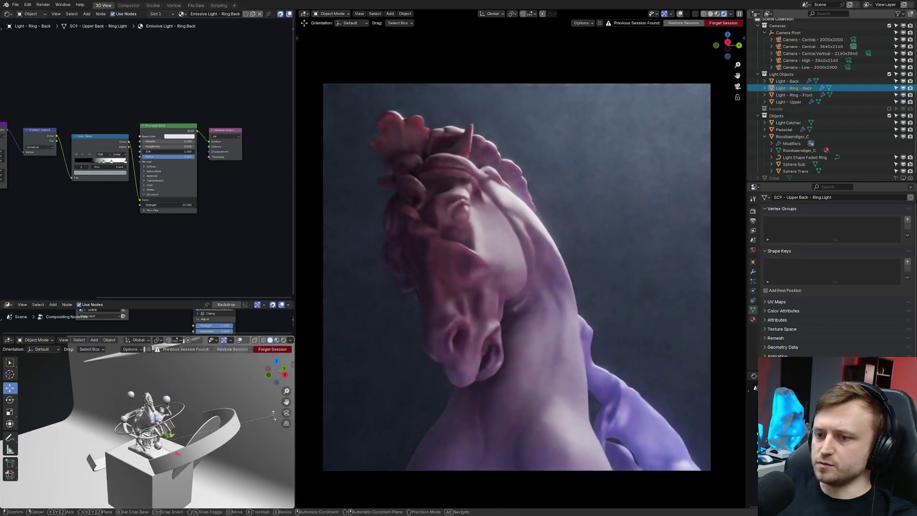
pyautogui.click(120, 481)
# Reposition and tilt Light - Upper above the statue to change the light falling on the horse's head.
pyautogui.scroll(3, 162, 206)
pyautogui.moveTo(177, 211); pyautogui.dragTo(225, 221)
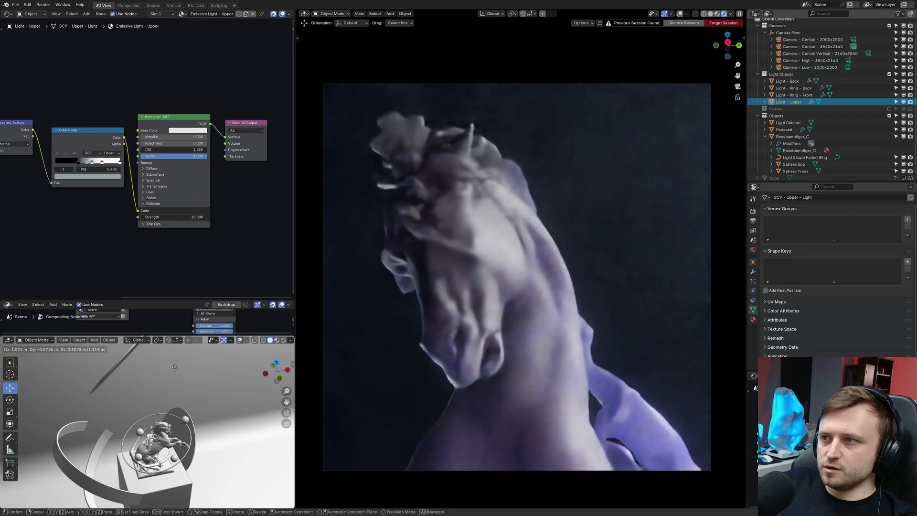
pyautogui.click(160, 359)
pyautogui.press('r')
pyautogui.click(187, 396)
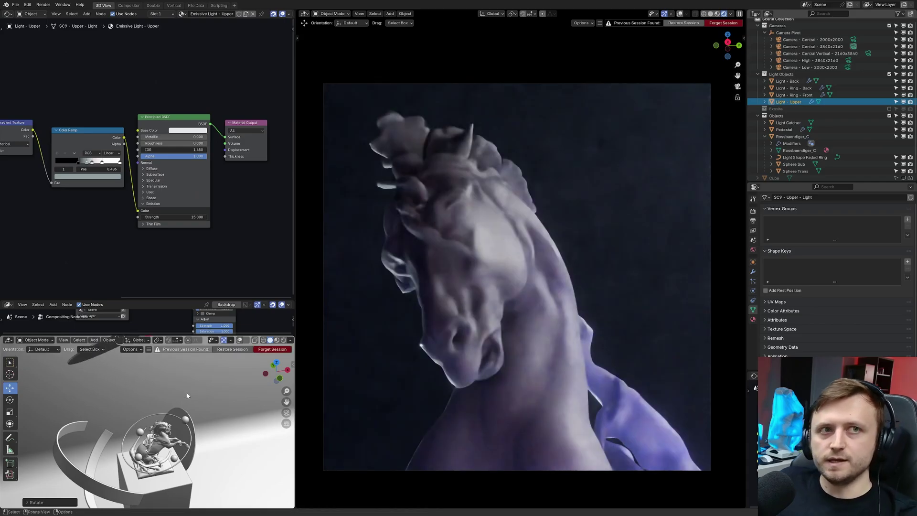
pyautogui.press('g')
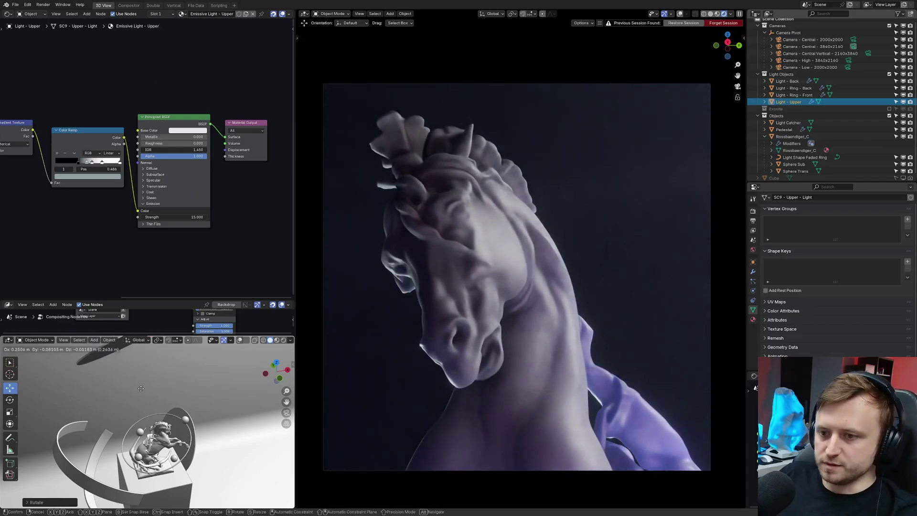
pyautogui.click(188, 372)
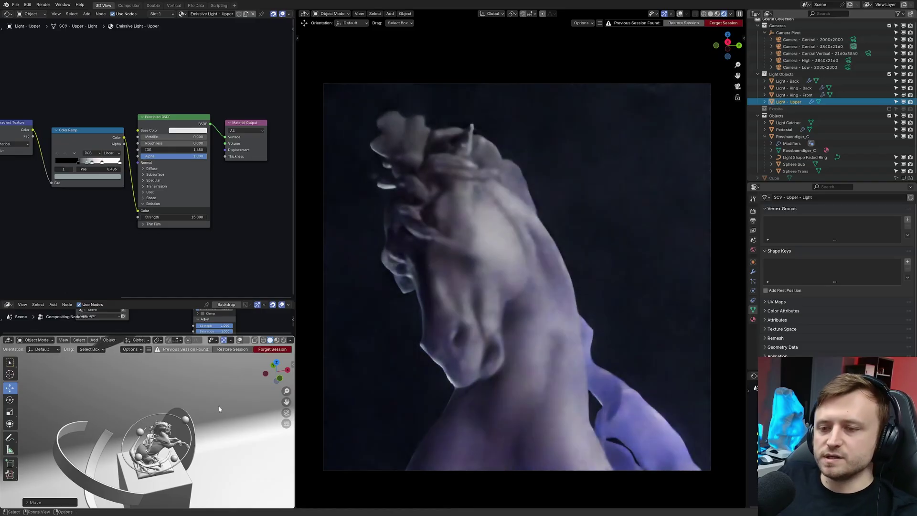
# Undo the series of light moves and rotations.
pyautogui.moveTo(219, 406); pyautogui.dragTo(167, 413, button='middle')
pyautogui.scroll(-4, 168, 413)
pyautogui.hotkey('ctrl', 'z')
pyautogui.hotkey('ctrl', 'z')
pyautogui.hotkey('ctrl', 'z')
pyautogui.hotkey('ctrl', 'z')
pyautogui.hotkey('ctrl', 'z')
pyautogui.hotkey('ctrl', 'z')
pyautogui.hotkey('ctrl', 'z')
pyautogui.hotkey('ctrl', 'z')
pyautogui.hotkey('ctrl', 'z')
pyautogui.hotkey('ctrl', 'z')
pyautogui.hotkey('ctrl', 'z')
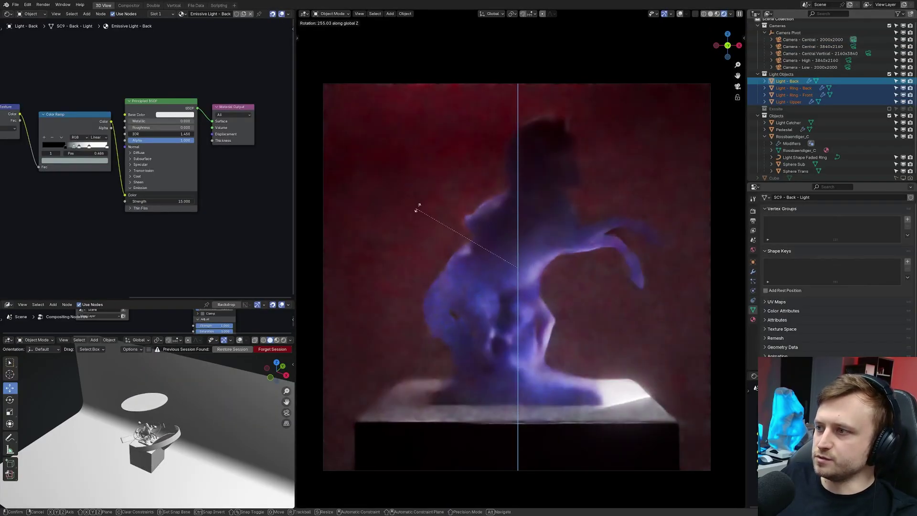
# Rotate the four light objects about 255 degrees around the global Z axis in the full statue view.
pyautogui.click(420, 206)
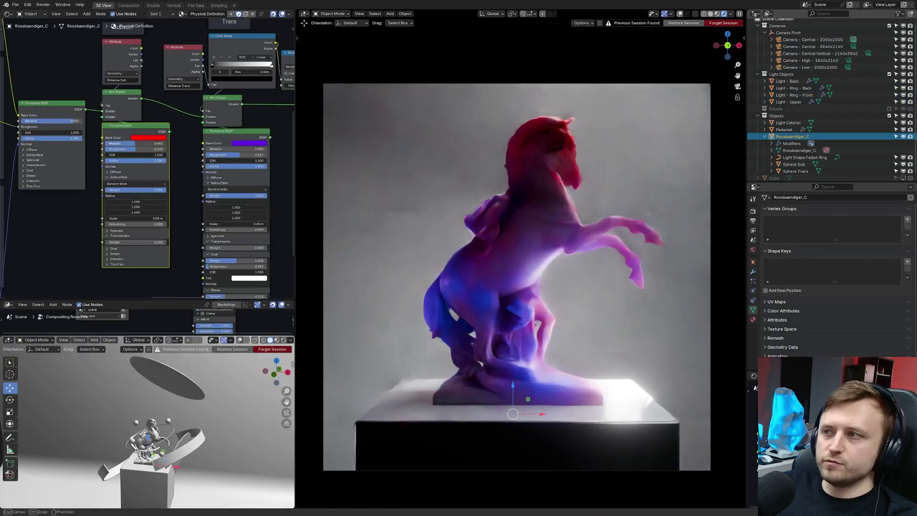
# Adjust the Trans shader's metallic and the Subsurf shader's roughness, and reorient Light - Ring - Front around the statue.
pyautogui.moveTo(225, 149); pyautogui.dragTo(288, 149)
pyautogui.moveTo(142, 150); pyautogui.dragTo(137, 150)
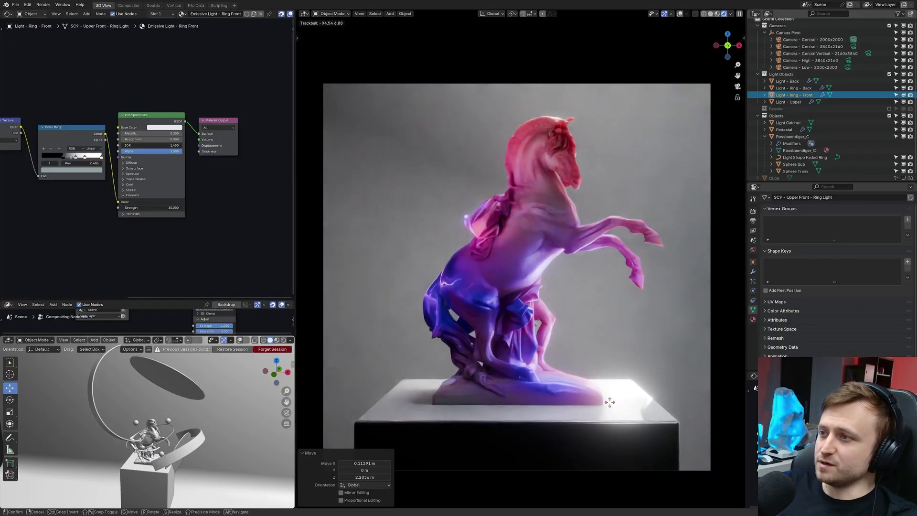
pyautogui.click(561, 438)
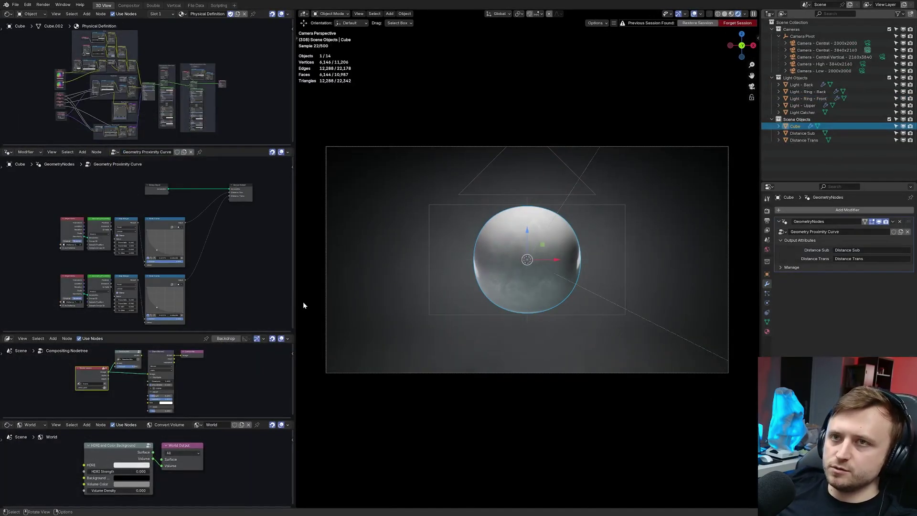
# Enlarge the compositing node area and examine how the Denoise Mix and Glare (Bloom) nodes process the render.
pyautogui.scroll(-1, 214, 280)
pyautogui.scroll(6, 137, 367)
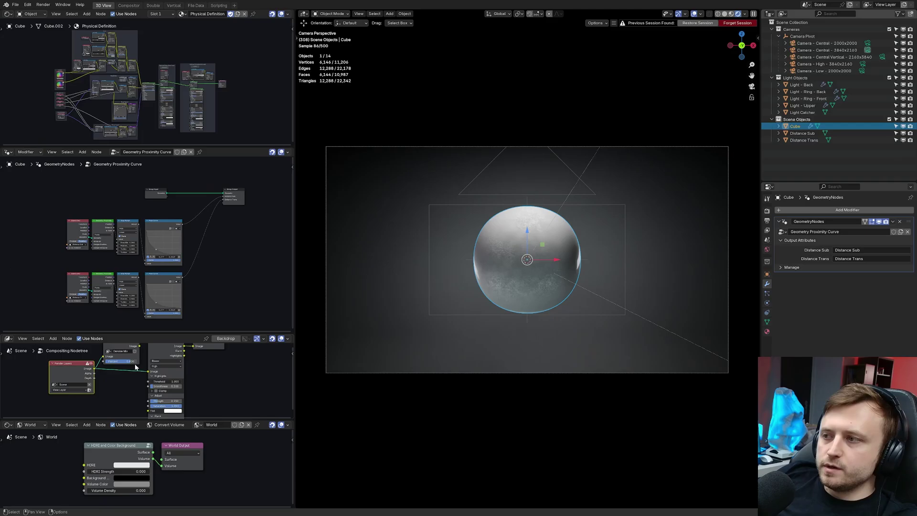
pyautogui.moveTo(143, 331); pyautogui.dragTo(143, 270)
pyautogui.scroll(4, 157, 348)
pyautogui.moveTo(167, 334); pyautogui.dragTo(165, 356, button='middle')
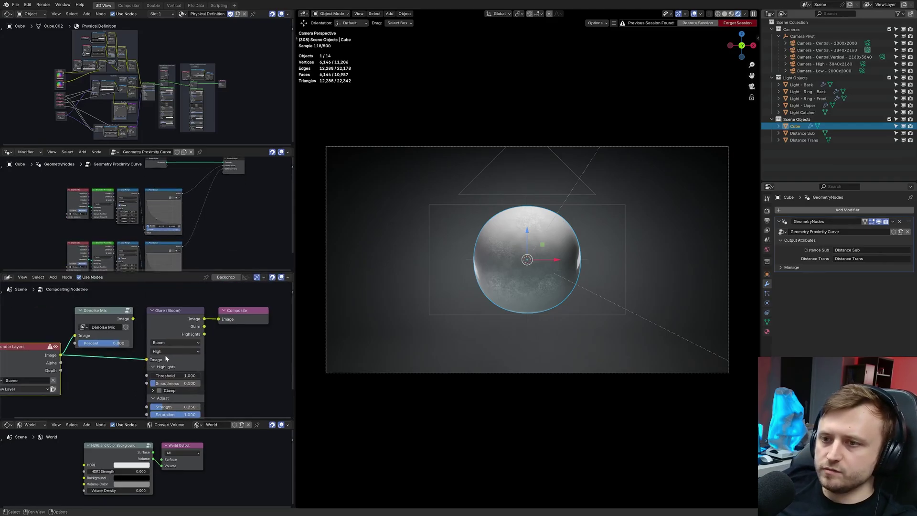
pyautogui.scroll(1, 119, 325)
pyautogui.moveTo(119, 325); pyautogui.dragTo(143, 327, button='middle')
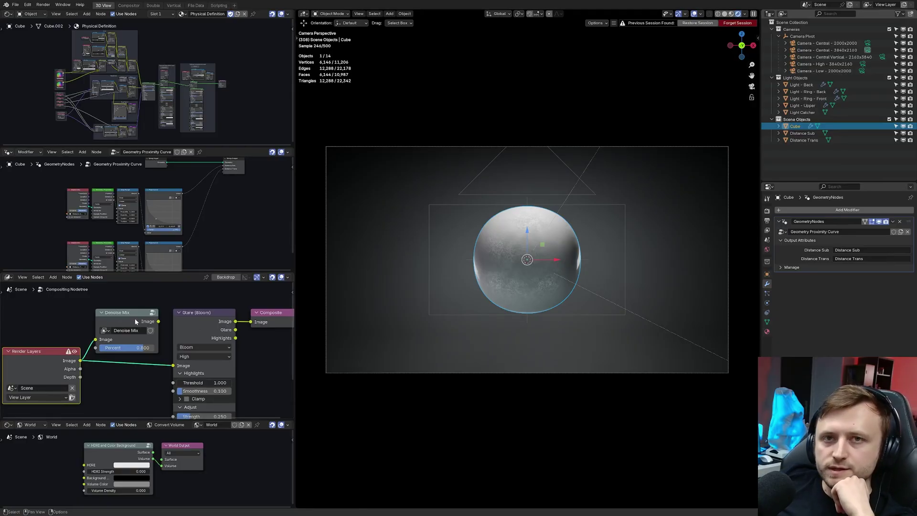
pyautogui.scroll(1, 139, 320)
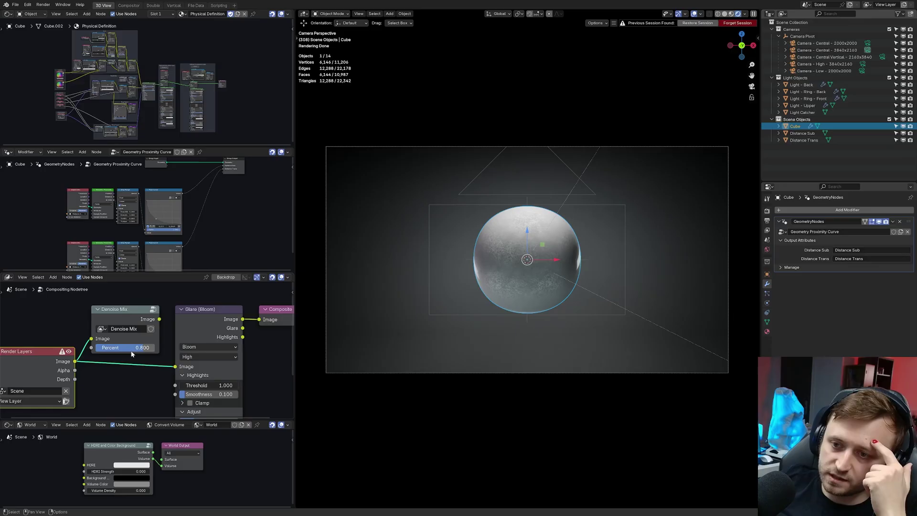
pyautogui.scroll(1, 132, 353)
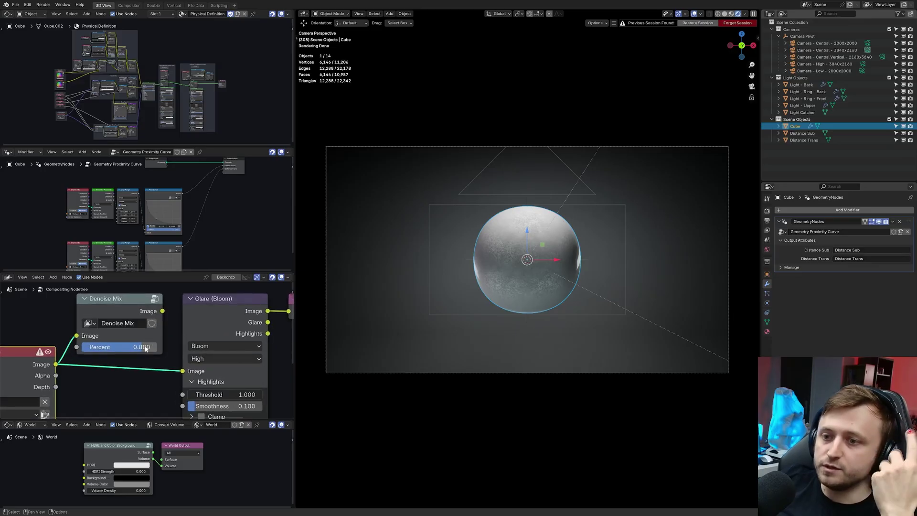
pyautogui.scroll(-1, 144, 350)
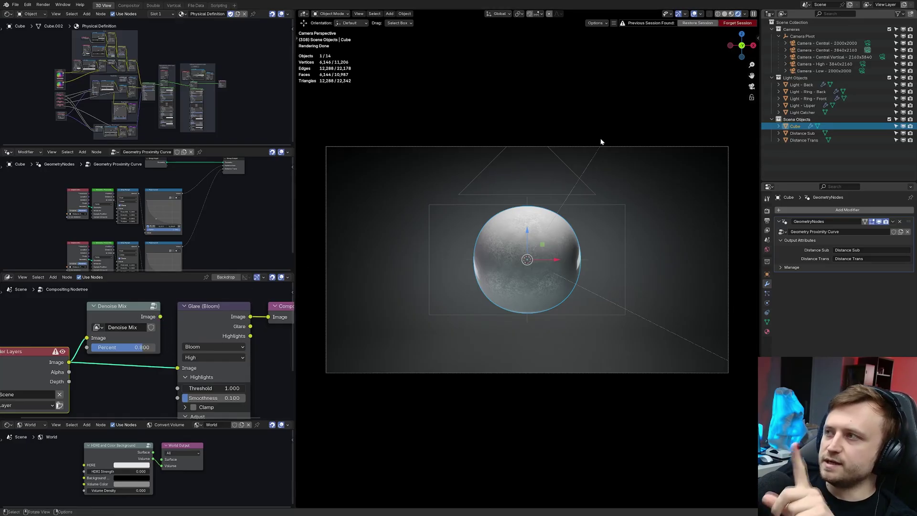
pyautogui.click(745, 14)
pyautogui.click(746, 14)
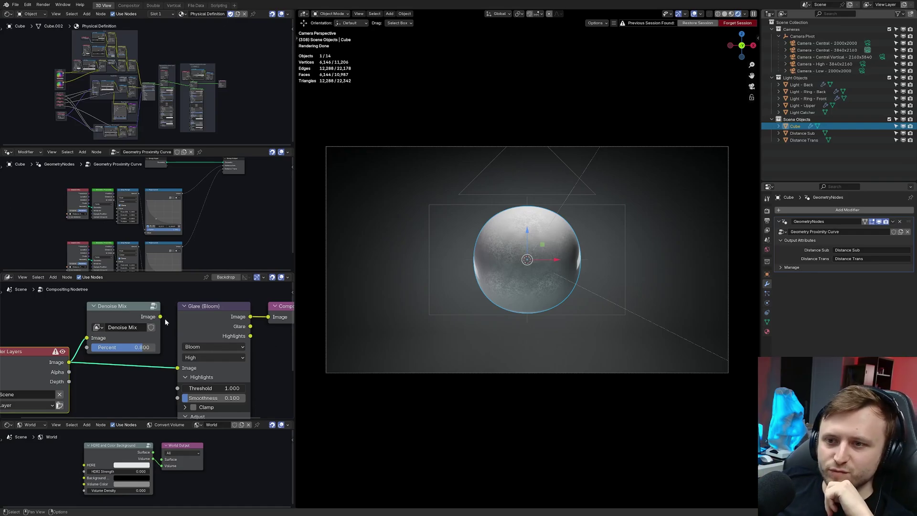
# Show the render sampling settings and enlarge the text editor area displaying the Resolution + Frame Rate Reference.
pyautogui.click(767, 211)
pyautogui.scroll(-1, 815, 297)
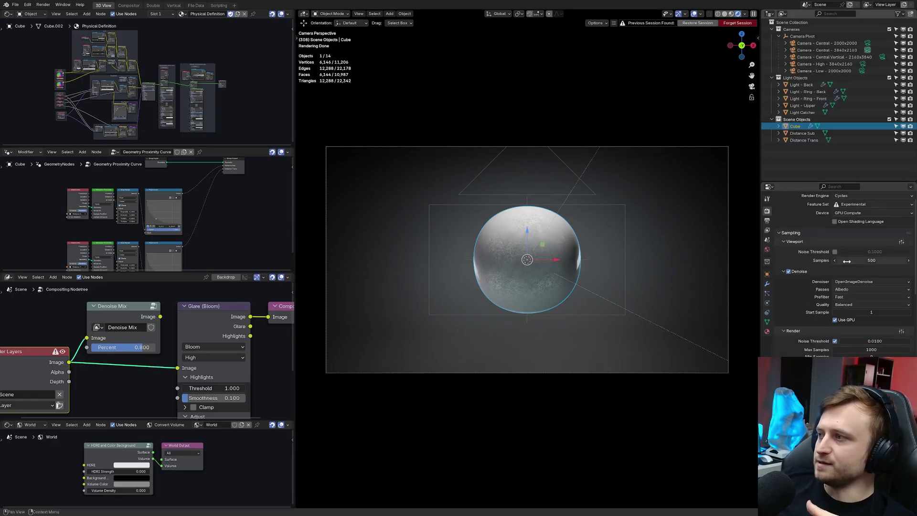
pyautogui.scroll(-1, 834, 297)
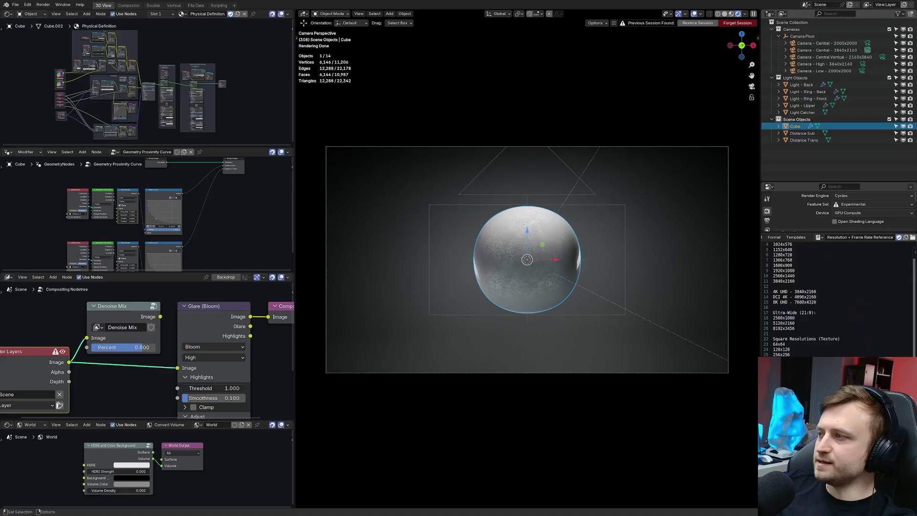
pyautogui.scroll(1, 831, 296)
pyautogui.click(820, 238)
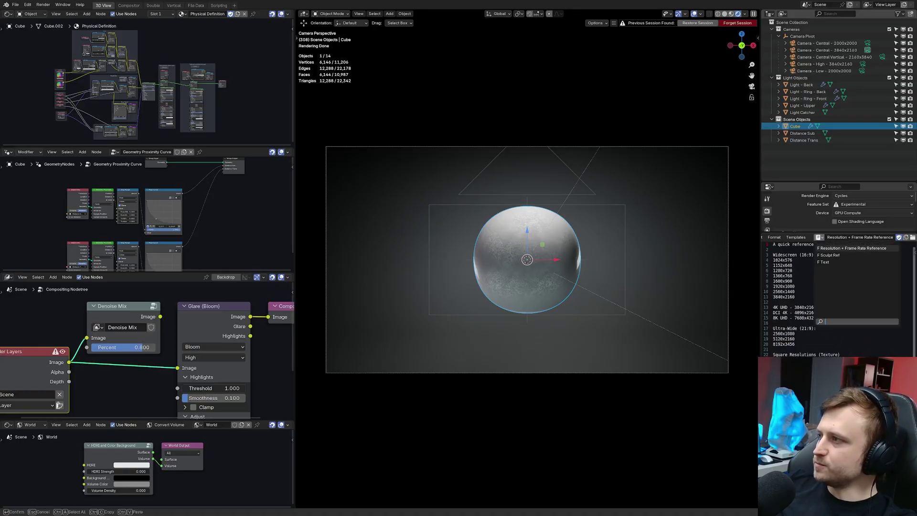
pyautogui.press('Escape')
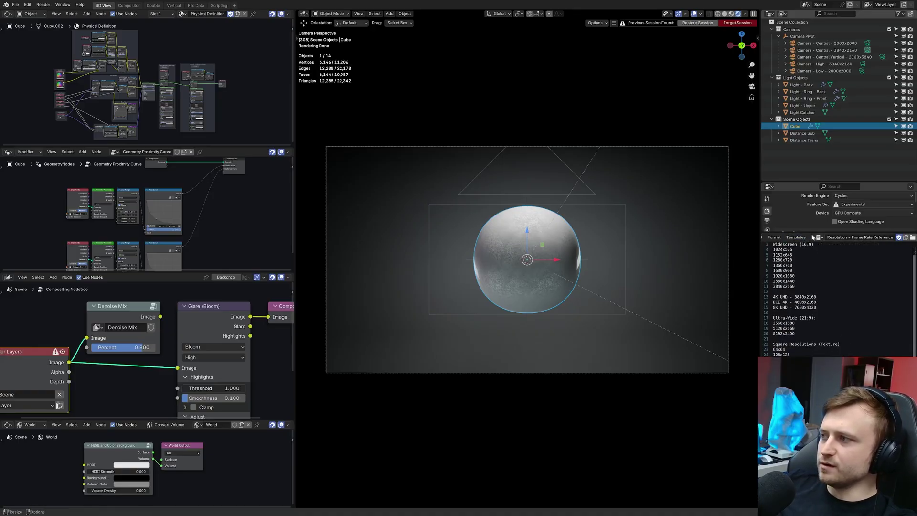
pyautogui.moveTo(813, 183); pyautogui.dragTo(814, 53)
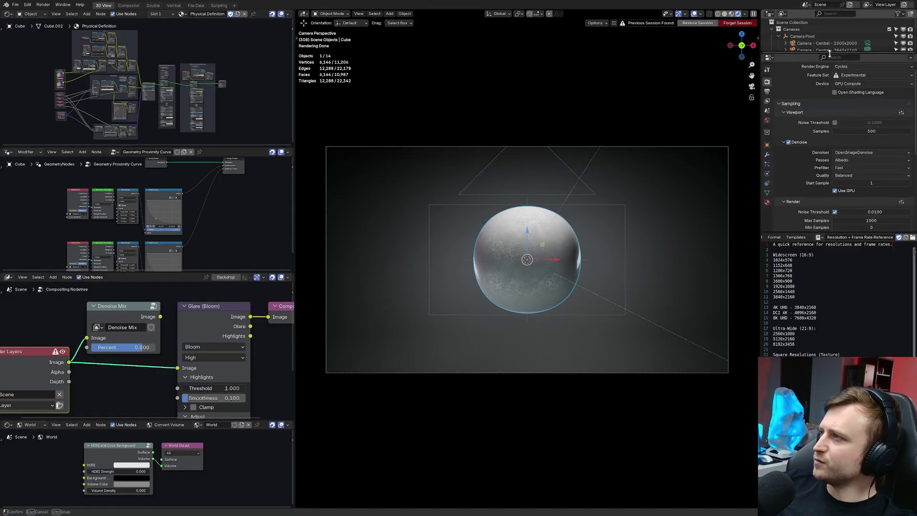
pyautogui.moveTo(803, 234); pyautogui.dragTo(815, 107)
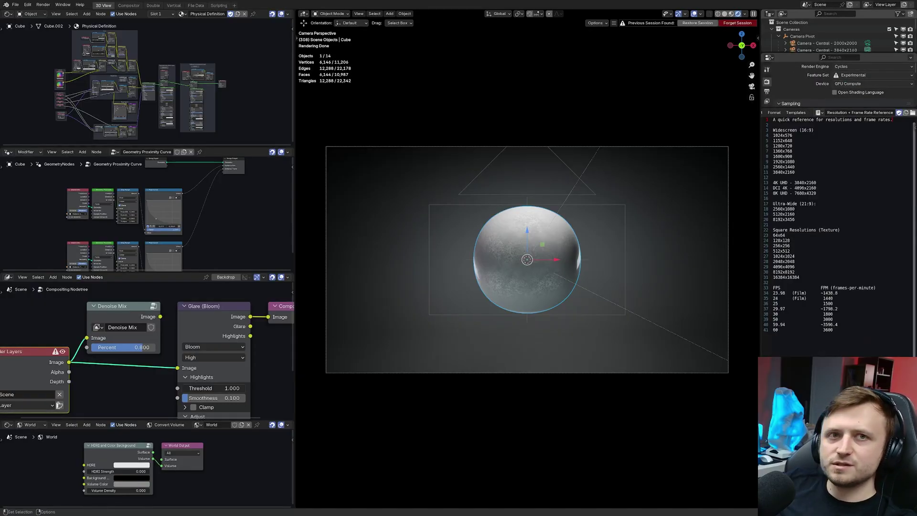
# Go through the widescreen, ultra-wide and square texture resolutions and the FPS to frames-per-minute table in the reference text.
pyautogui.moveTo(805, 172); pyautogui.dragTo(773, 130)
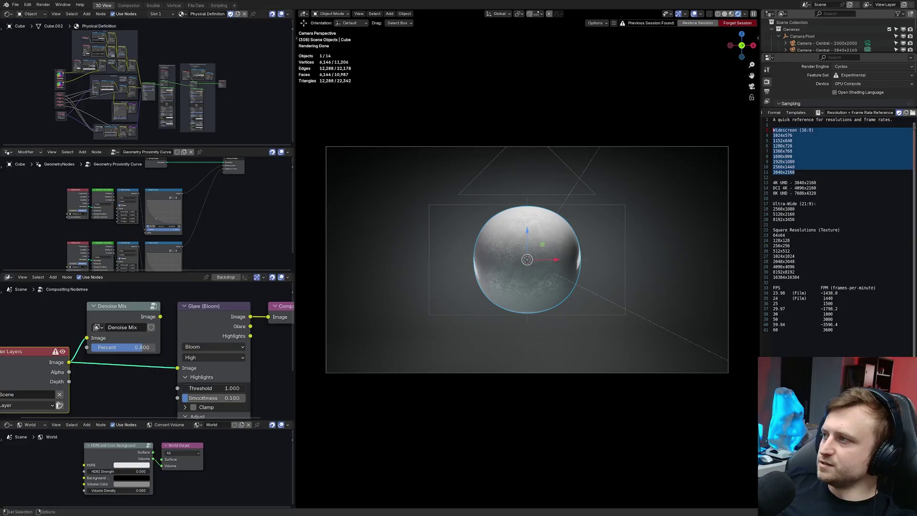
pyautogui.click(804, 147)
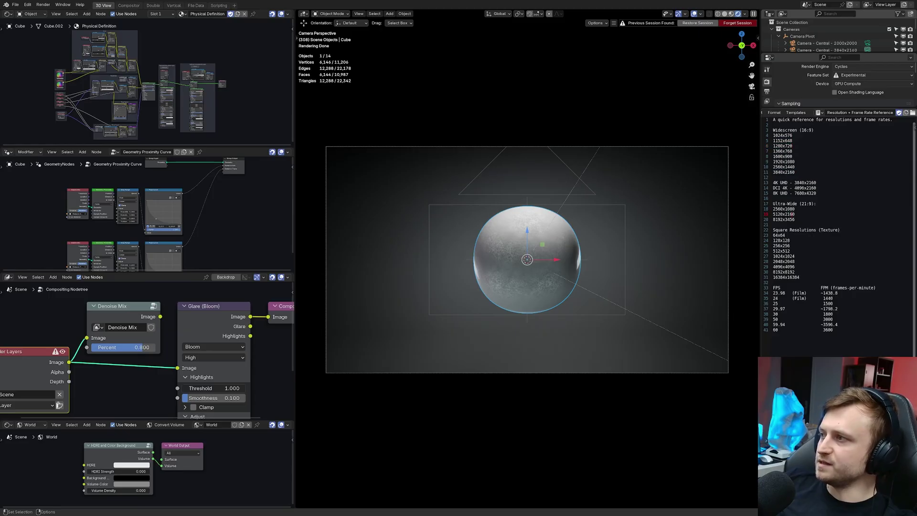
pyautogui.moveTo(797, 219); pyautogui.dragTo(773, 209)
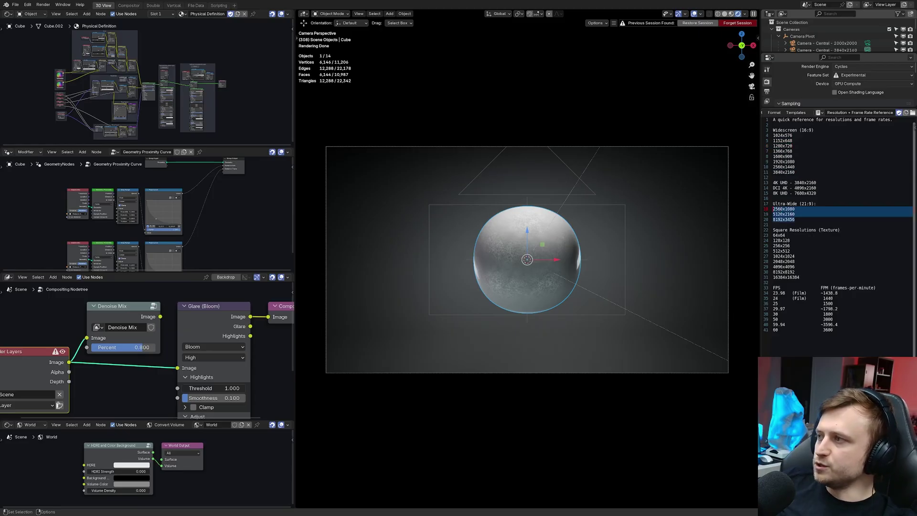
pyautogui.click(798, 214)
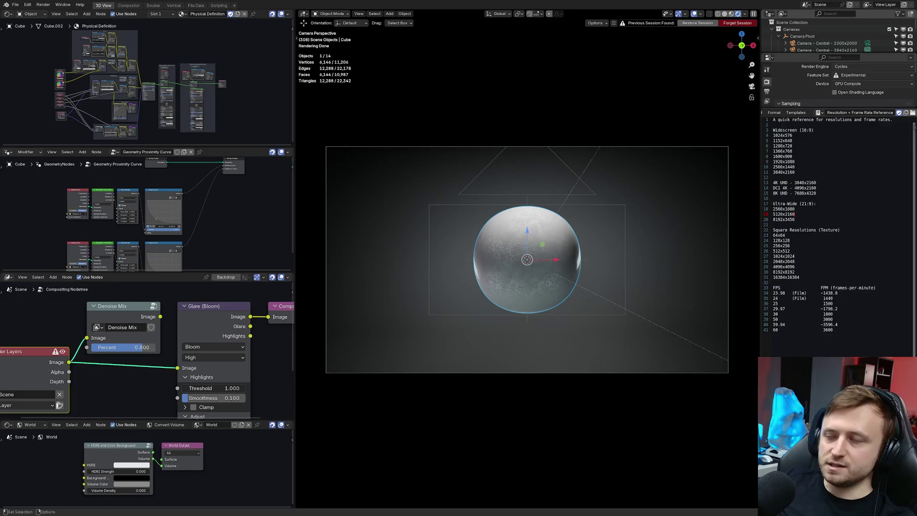
pyautogui.moveTo(800, 277); pyautogui.dragTo(773, 235)
pyautogui.click(793, 245)
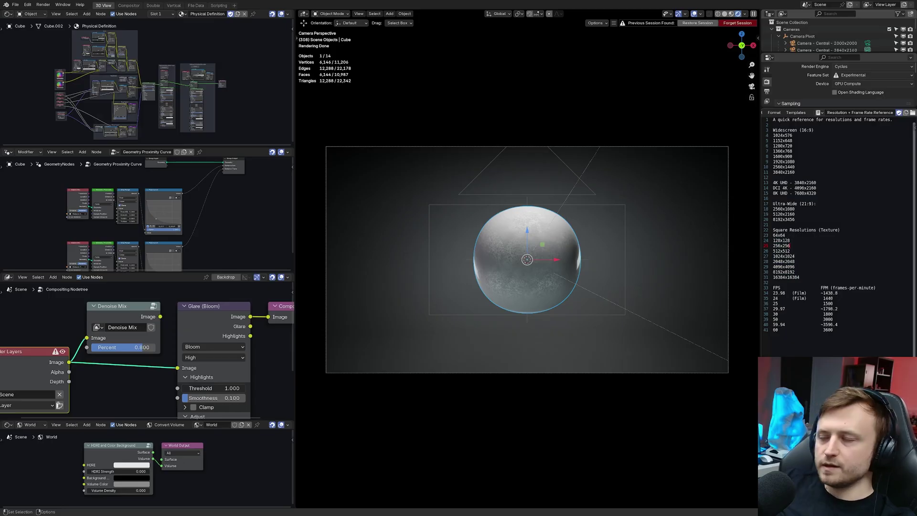
pyautogui.moveTo(834, 330); pyautogui.dragTo(773, 287)
pyautogui.click(840, 309)
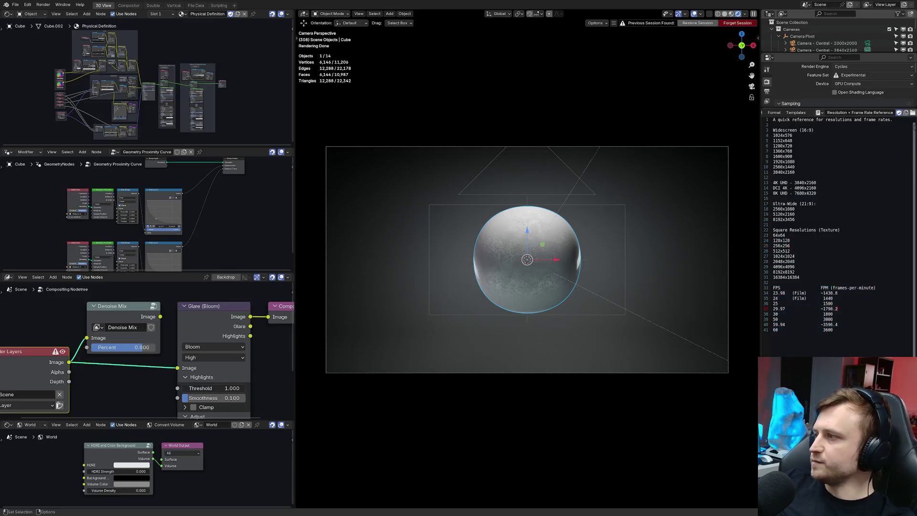
pyautogui.moveTo(838, 325); pyautogui.dragTo(773, 309)
pyautogui.click(836, 314)
pyautogui.moveTo(835, 314); pyautogui.dragTo(813, 309)
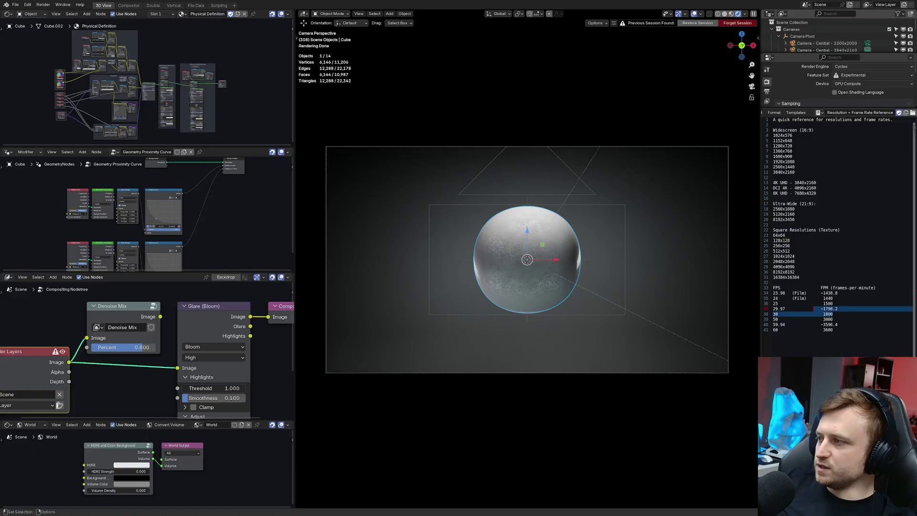
pyautogui.click(835, 304)
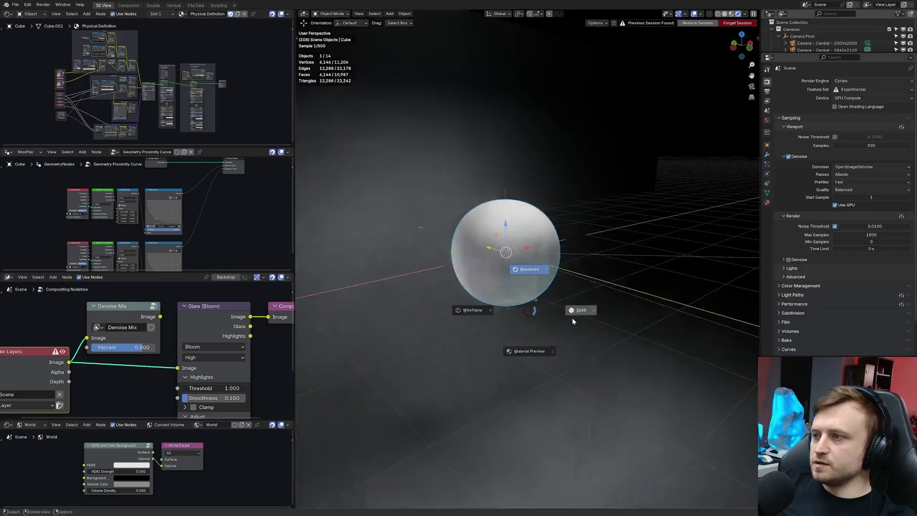
# Switch to solid shading and pick out the upper light and the ring lights around the sphere.
pyautogui.click(573, 321)
pyautogui.scroll(-4, 539, 314)
pyautogui.moveTo(539, 313); pyautogui.dragTo(576, 313, button='middle')
pyautogui.click(537, 200)
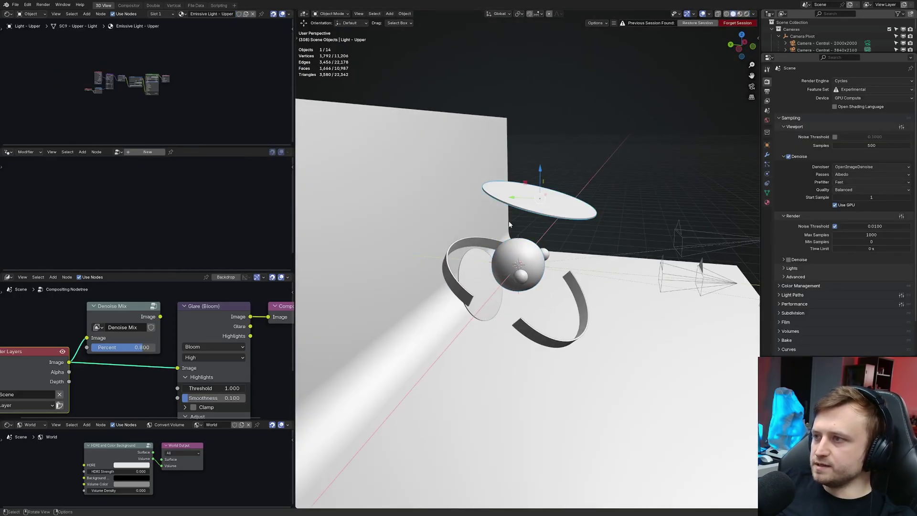
pyautogui.click(470, 267)
pyautogui.click(449, 270)
pyautogui.click(581, 307)
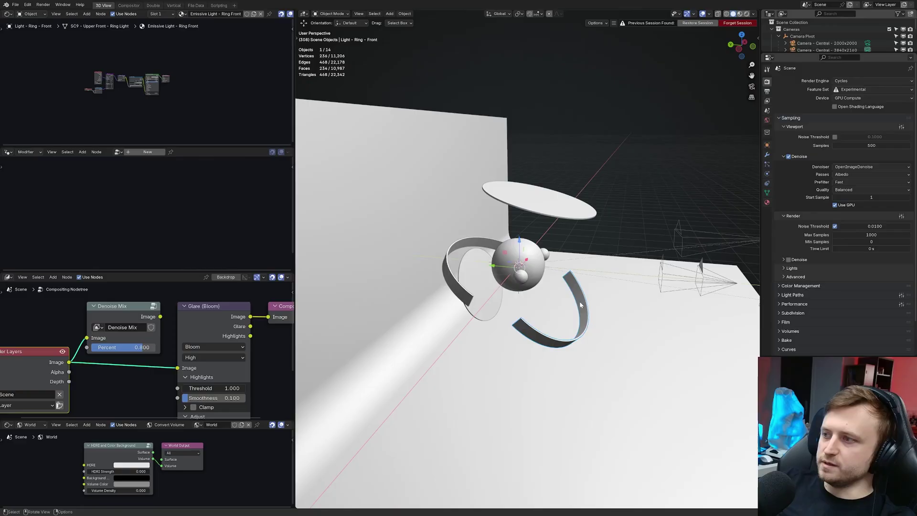
# Return to the camera view, select the Cube sphere and restore rendered shading.
pyautogui.moveTo(581, 308); pyautogui.dragTo(452, 293, button='middle')
pyautogui.press('KP_0')
pyautogui.click(538, 290)
pyautogui.moveTo(538, 290)
pyautogui.keyDown('shift'); pyautogui.mouseDown(button='middle')
pyautogui.moveTo(546, 291)
pyautogui.moveTo(536, 289)
pyautogui.mouseUp(button='middle'); pyautogui.keyUp('shift')
pyautogui.press('z')
pyautogui.click(542, 227)
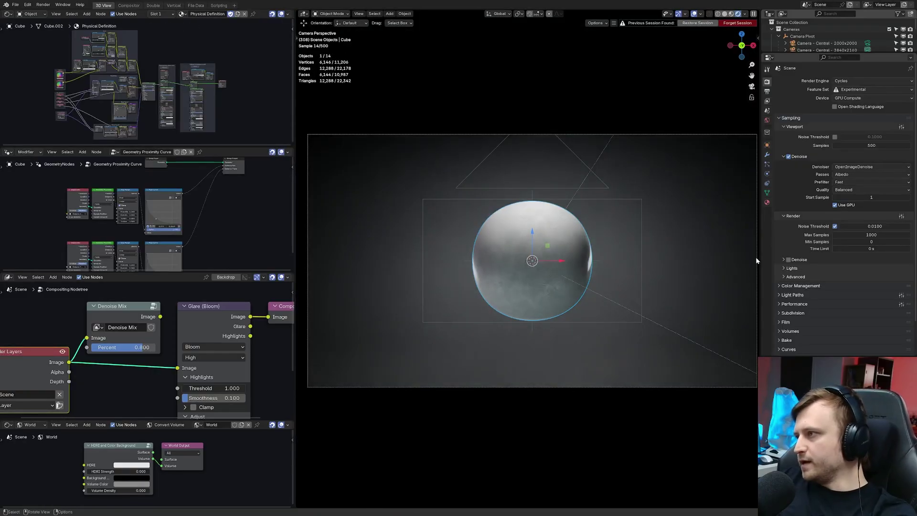
# Show the Cube's material properties, restore the outliner's height and open the Statue Scans (Blend) asset library.
pyautogui.click(767, 202)
pyautogui.moveTo(832, 54); pyautogui.dragTo(831, 184)
pyautogui.press('t')
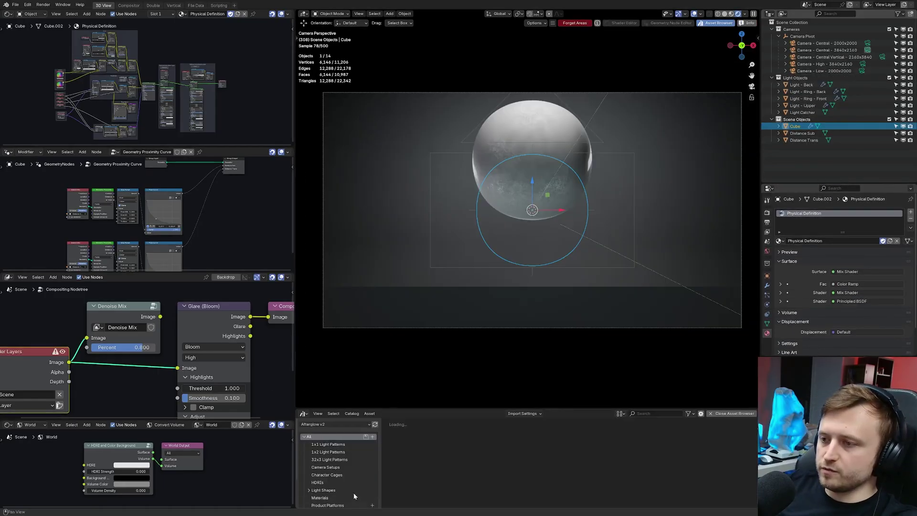
pyautogui.click(342, 423)
pyautogui.click(343, 416)
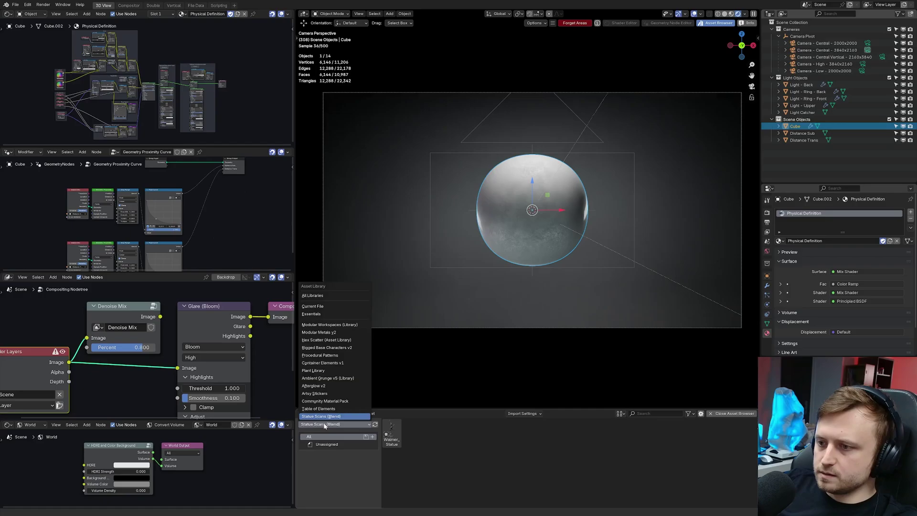
# Add the Walmer_Statue asset below the sphere and scale it up by a factor of about 2.84.
pyautogui.moveTo(391, 433); pyautogui.dragTo(496, 237)
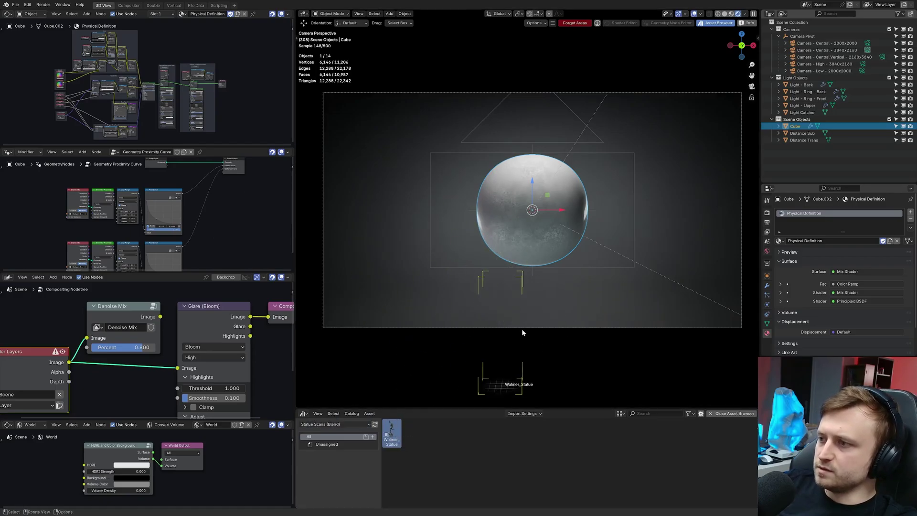
pyautogui.moveTo(522, 332); pyautogui.dragTo(479, 351)
pyautogui.press('s')
pyautogui.click(776, 319)
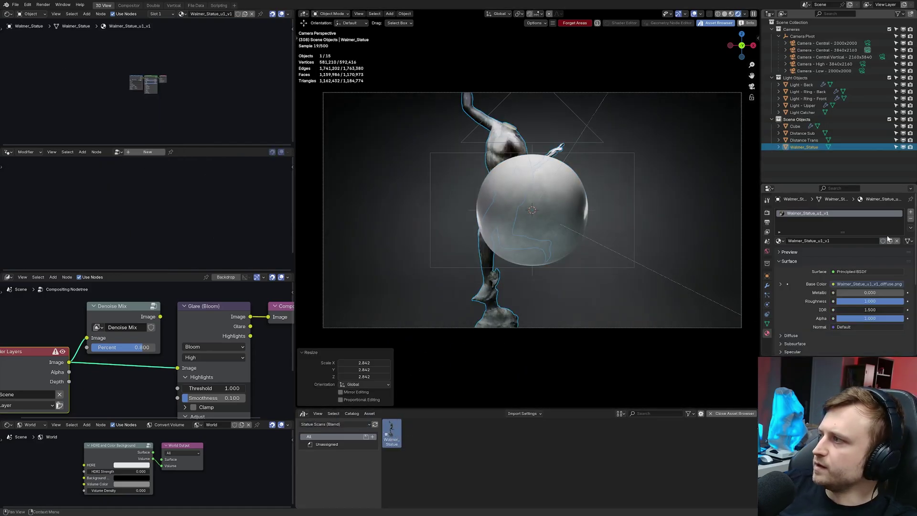
# Replace the statue's original scan material with the Physical Definition material.
pyautogui.click(896, 241)
pyautogui.click(779, 240)
pyautogui.click(805, 294)
# Delete the Distance Sub object and the Cube sphere from the scene.
pyautogui.moveTo(482, 244); pyautogui.dragTo(524, 229, button='middle')
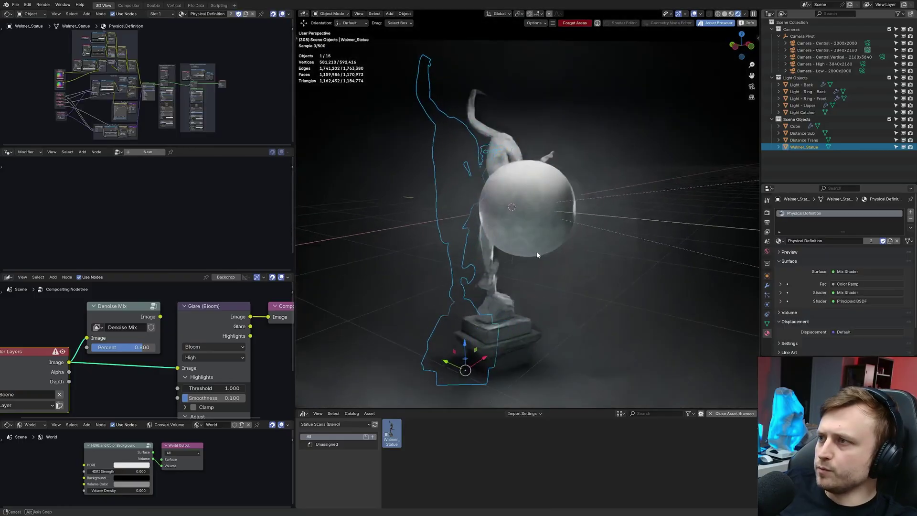
pyautogui.click(522, 230)
pyautogui.press('Delete')
pyautogui.click(464, 319)
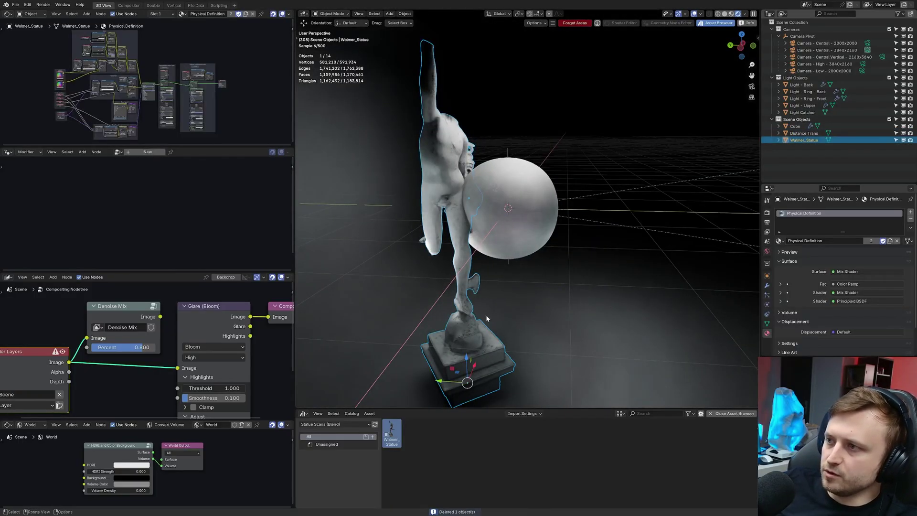
pyautogui.moveTo(486, 314); pyautogui.dragTo(462, 329, button='middle')
pyautogui.click(529, 217)
pyautogui.press('Delete')
# Move the statue about 1.10 m along X and -0.47 m along Y, and return to the camera view.
pyautogui.click(471, 310)
pyautogui.moveTo(468, 324); pyautogui.dragTo(509, 299)
pyautogui.click(509, 299)
pyautogui.press('KP_0')
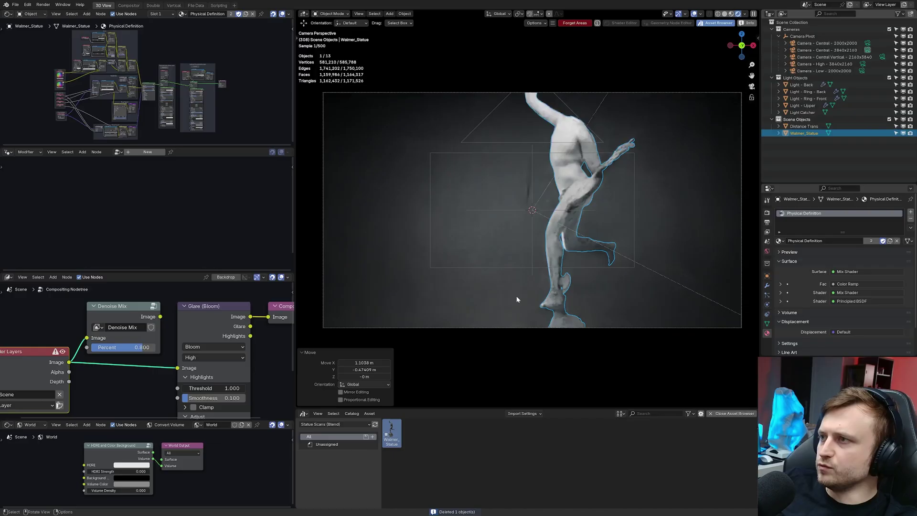
# Hide the viewport overlays and select the statue in a closer camera view.
pyautogui.click(590, 214)
pyautogui.hotkey('alt', 'shift', 'z')
pyautogui.scroll(1, 591, 211)
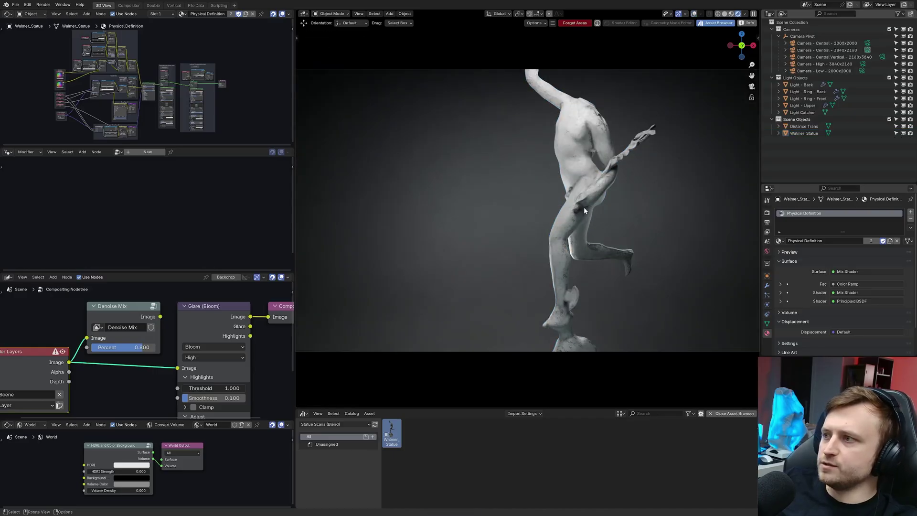
pyautogui.click(584, 207)
pyautogui.scroll(1, 583, 208)
# Compare the statue in solid shading, including its nearby Distance Trans sphere, with its rendered material.
pyautogui.press('z')
pyautogui.click(483, 245)
pyautogui.press('z')
pyautogui.click(672, 240)
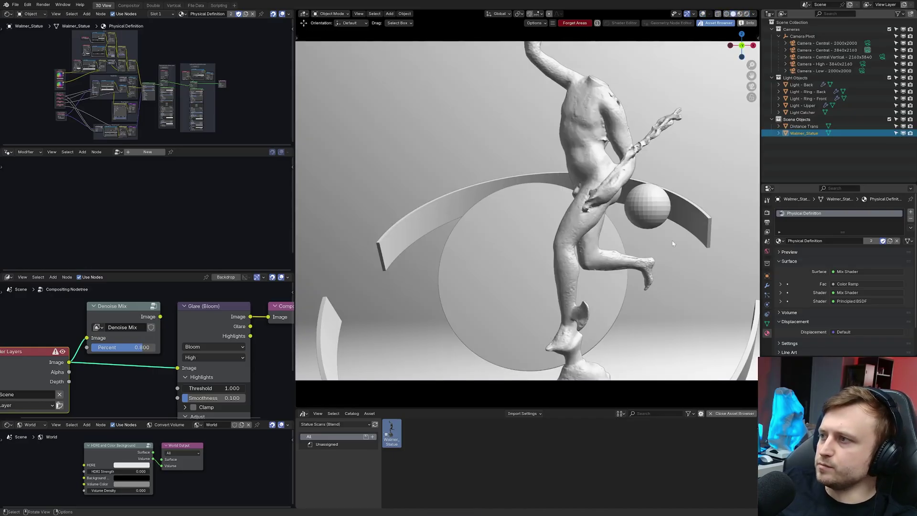
pyautogui.scroll(3, 617, 231)
pyautogui.scroll(-1, 601, 269)
pyautogui.press('z')
pyautogui.click(628, 188)
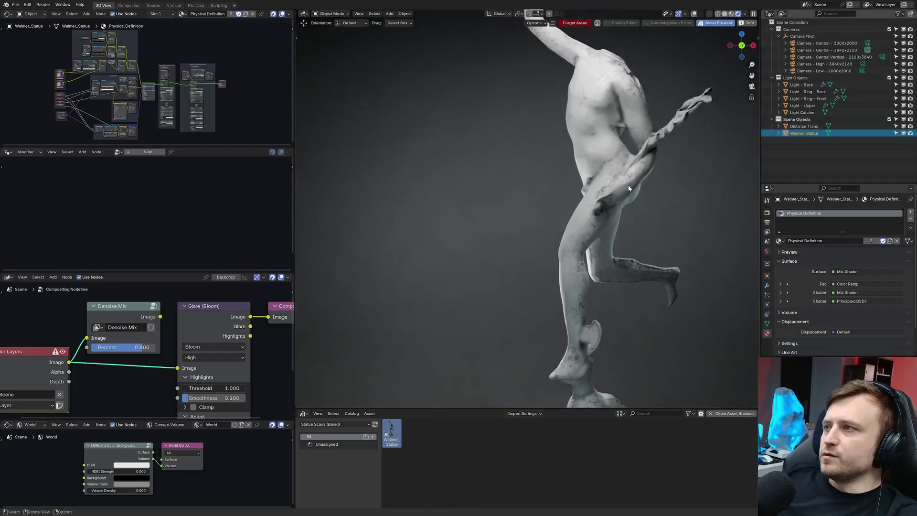
pyautogui.scroll(-1, 588, 233)
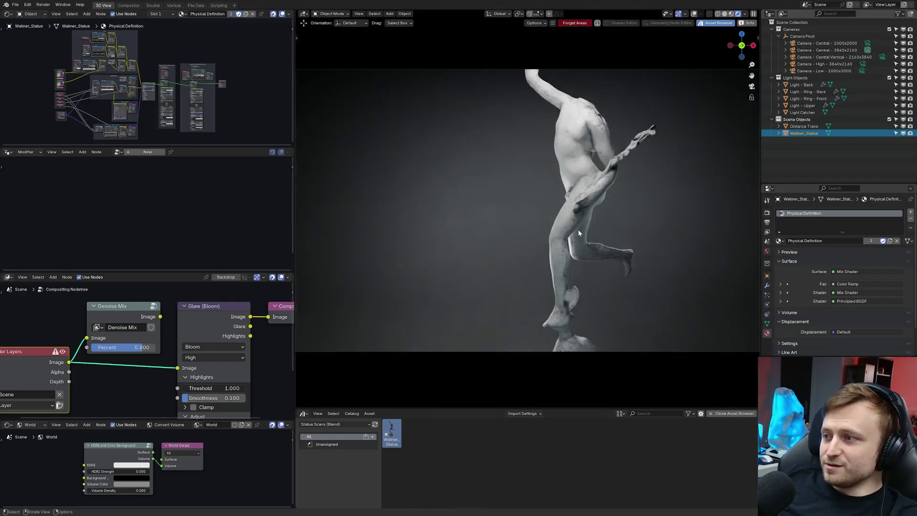
# Reposition the statue in the camera view and rotate it about 104° around the global Z axis.
pyautogui.scroll(5, 643, 287)
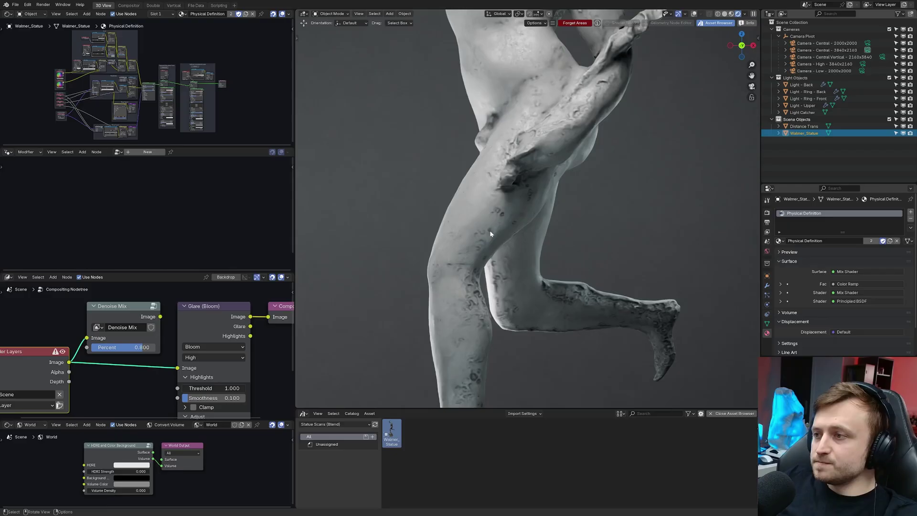
pyautogui.press('KP_0')
pyautogui.moveTo(490, 285); pyautogui.dragTo(560, 313, button='middle')
pyautogui.press('KP_0')
pyautogui.press('g')
pyautogui.click(553, 305)
pyautogui.press('r')
pyautogui.press('z')
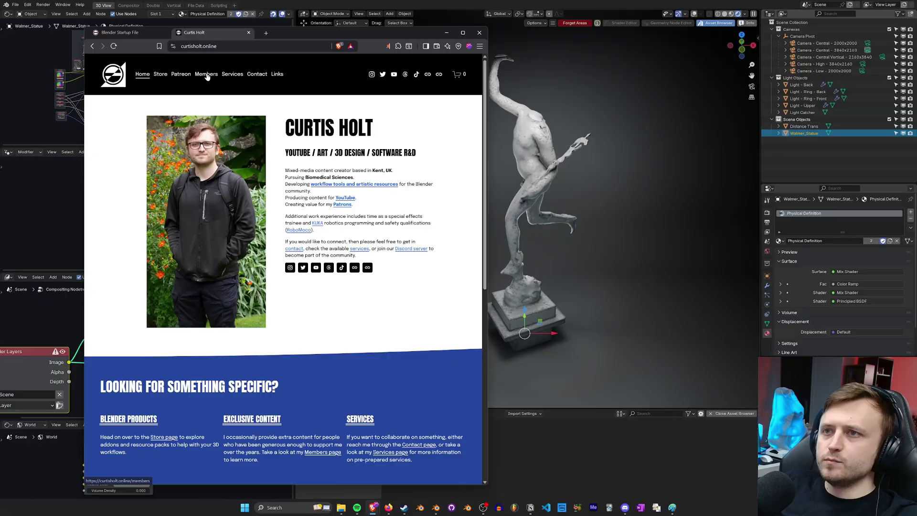
# Switch to the browser, open Blender Art Files and Experiments from the site's Members page, and browse the listed projects.
pyautogui.click(206, 76)
pyautogui.scroll(-5, 286, 291)
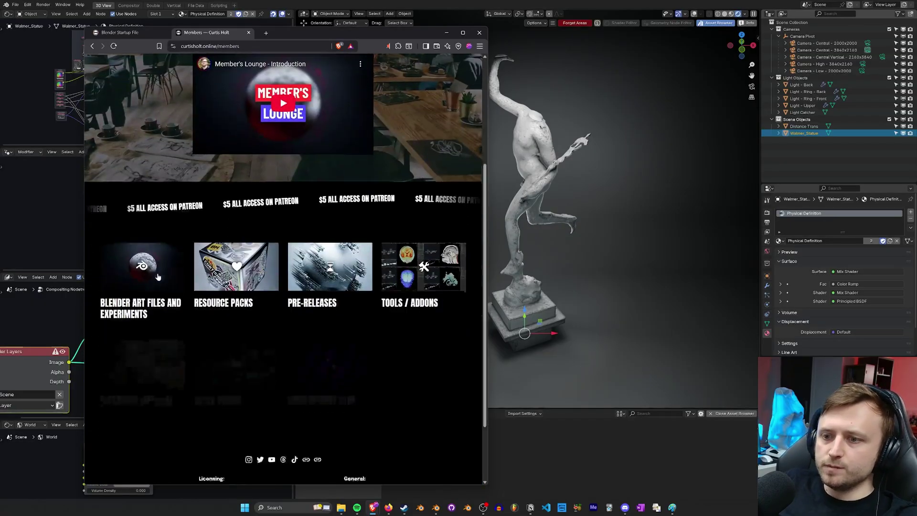
pyautogui.scroll(2, 145, 270)
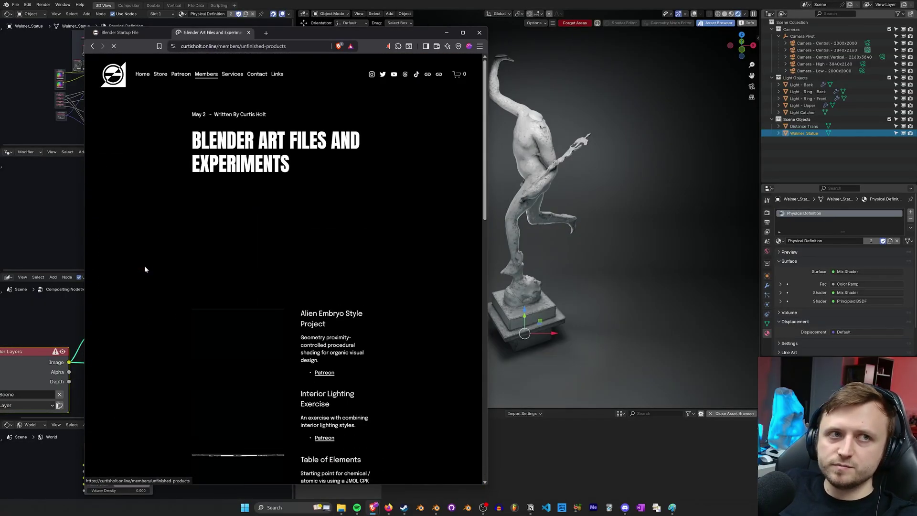
pyautogui.scroll(-3, 467, 154)
pyautogui.moveTo(487, 158); pyautogui.dragTo(676, 160)
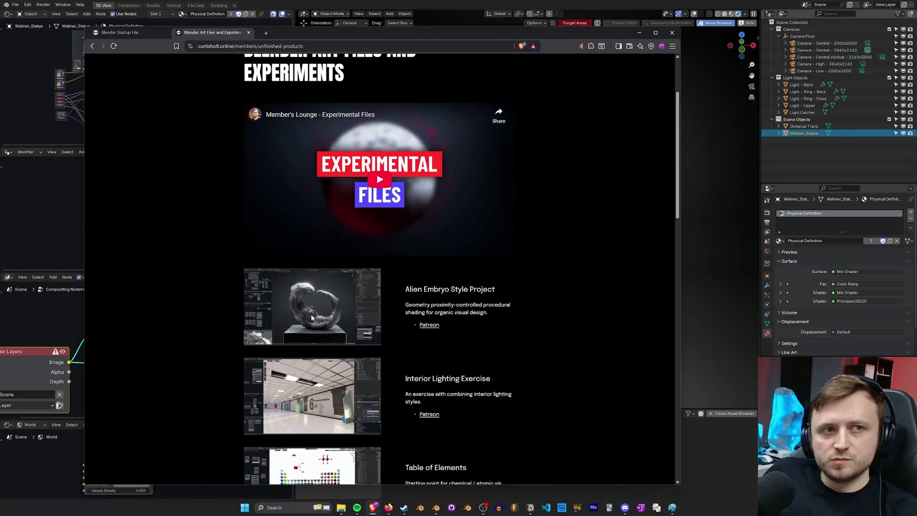
pyautogui.scroll(-8, 312, 317)
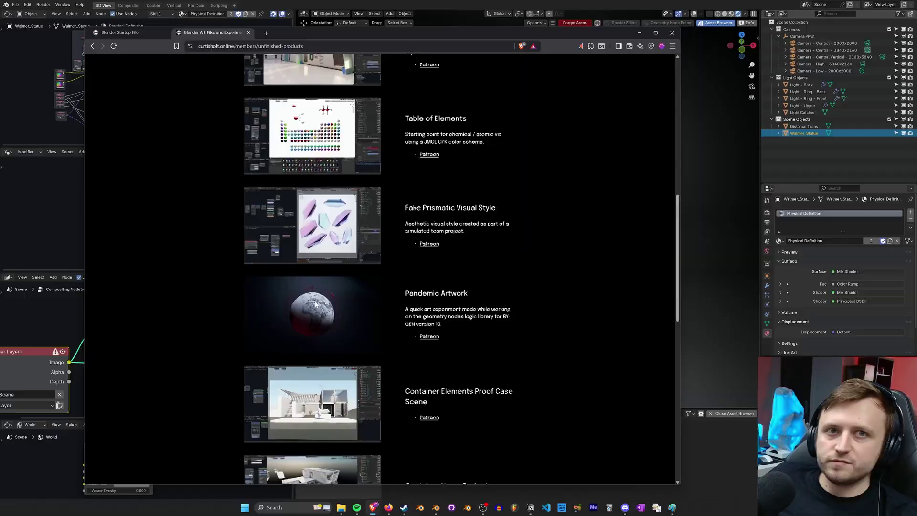
pyautogui.scroll(-2, 315, 304)
# View the Tools / Addons category from the Members page, and return to the Members page.
pyautogui.hotkey('alt', 'Left')
pyautogui.scroll(-3, 336, 298)
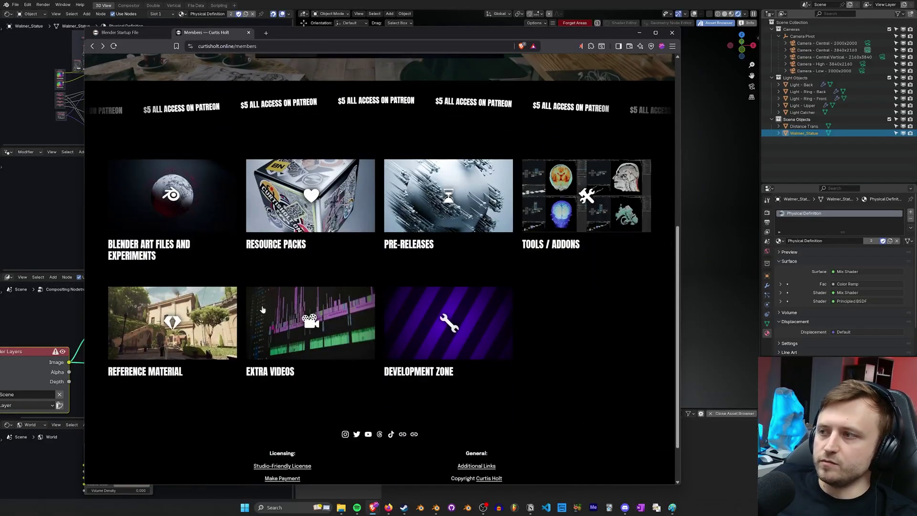
pyautogui.click(575, 203)
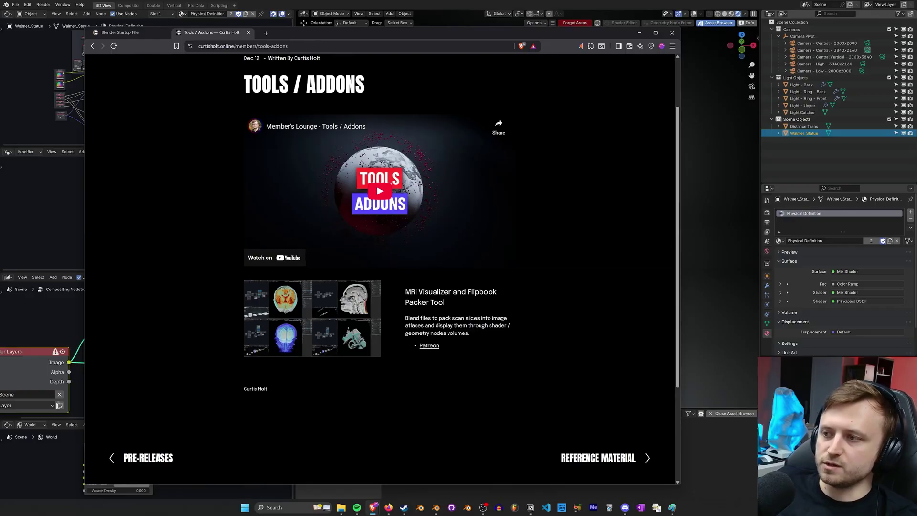
pyautogui.hotkey('alt', 'Left')
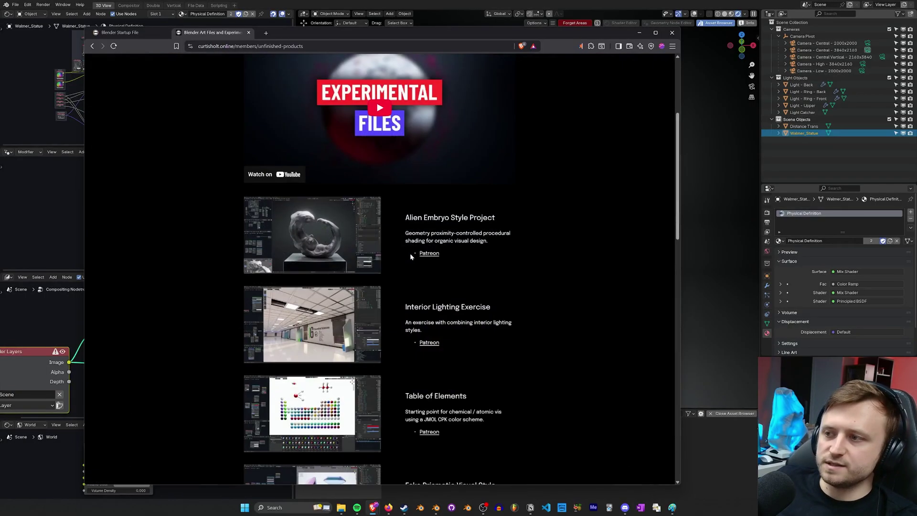
pyautogui.hotkey('alt', 'Left')
# Open the website's Patreon page and review its membership benefits and support tiers.
pyautogui.scroll(5, 211, 82)
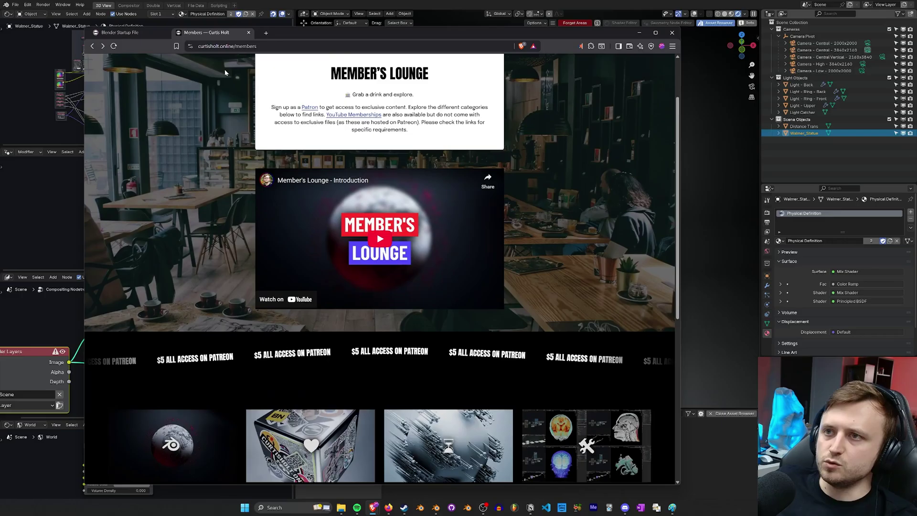
pyautogui.click(216, 78)
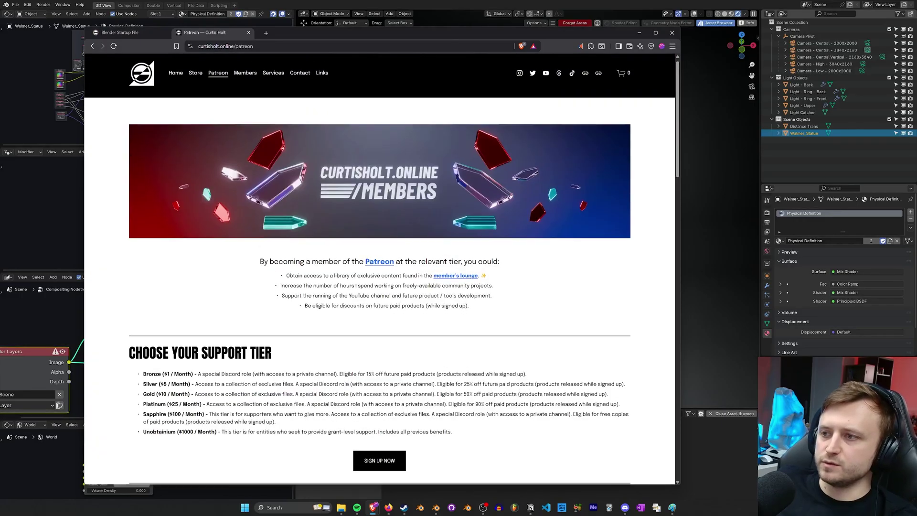
pyautogui.scroll(-2, 444, 317)
pyautogui.scroll(-4, 431, 323)
pyautogui.scroll(6, 431, 323)
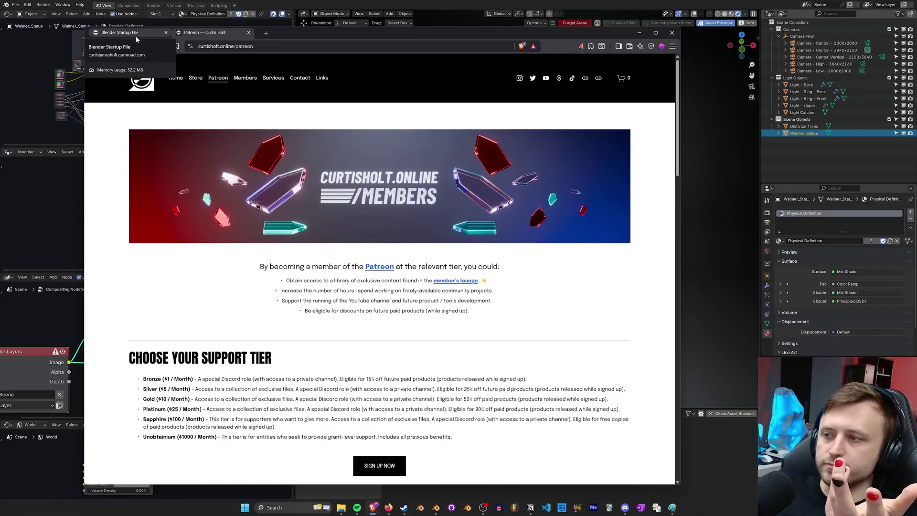
# Switch back to Blender and view the rotated statue from a slightly different angle.
pyautogui.click(294, 2)
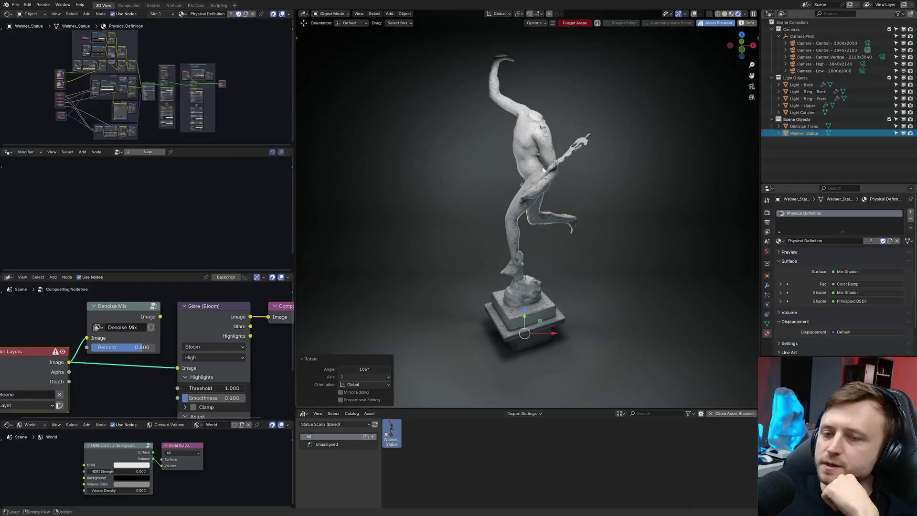
pyautogui.moveTo(544, 170); pyautogui.dragTo(533, 168, button='middle')
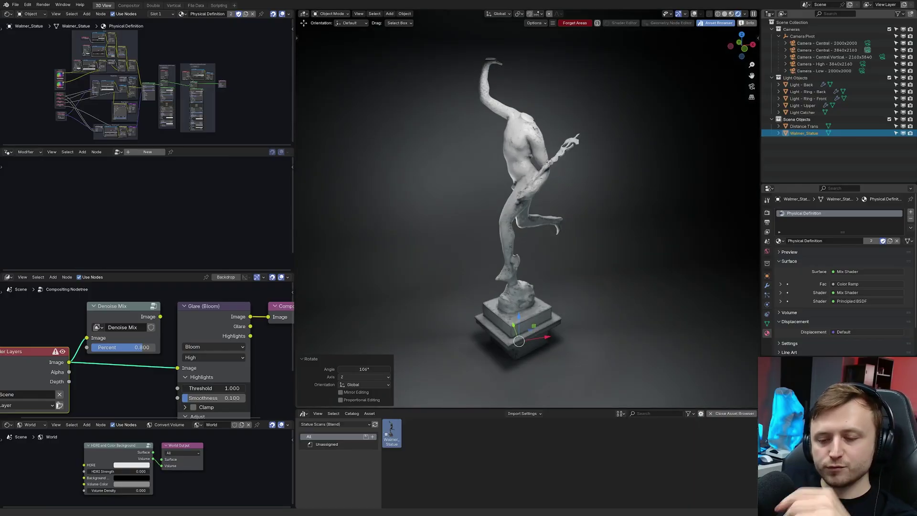